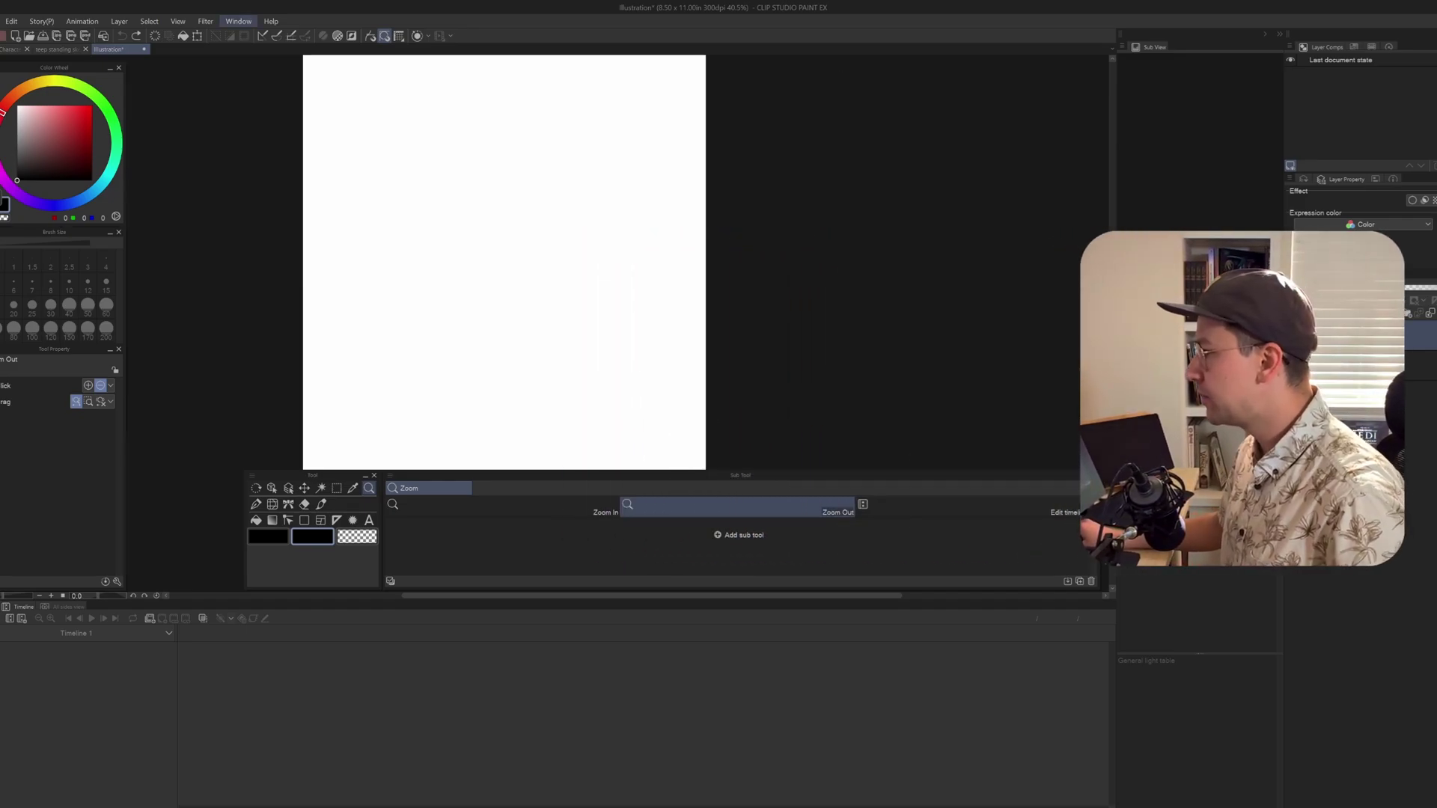
Show the Auto Action palette and import the Helpful Artist Actions-2025 .laf action set.
{"action": "left_click", "coordinate": [239, 21]}
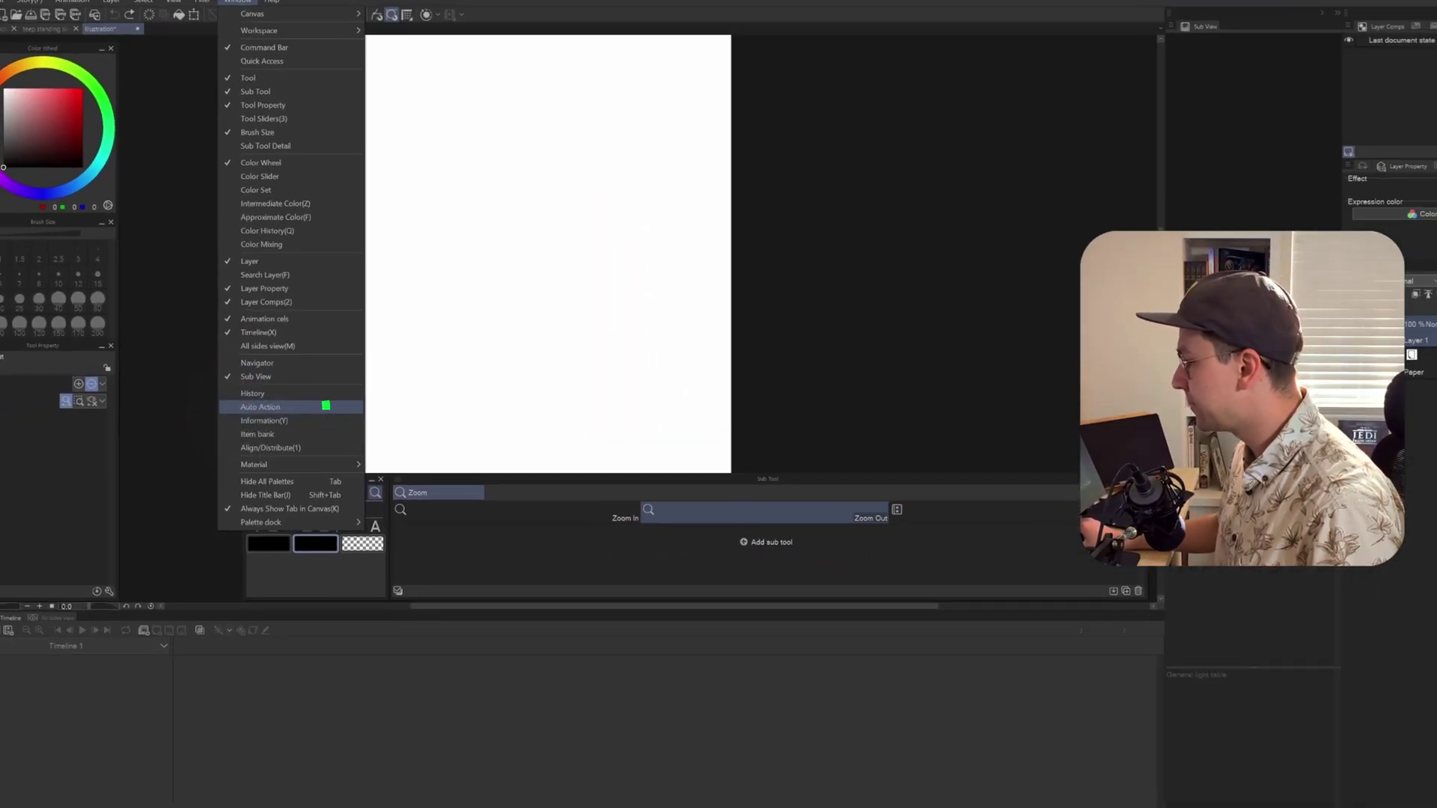
{"action": "left_click", "coordinate": [254, 406]}
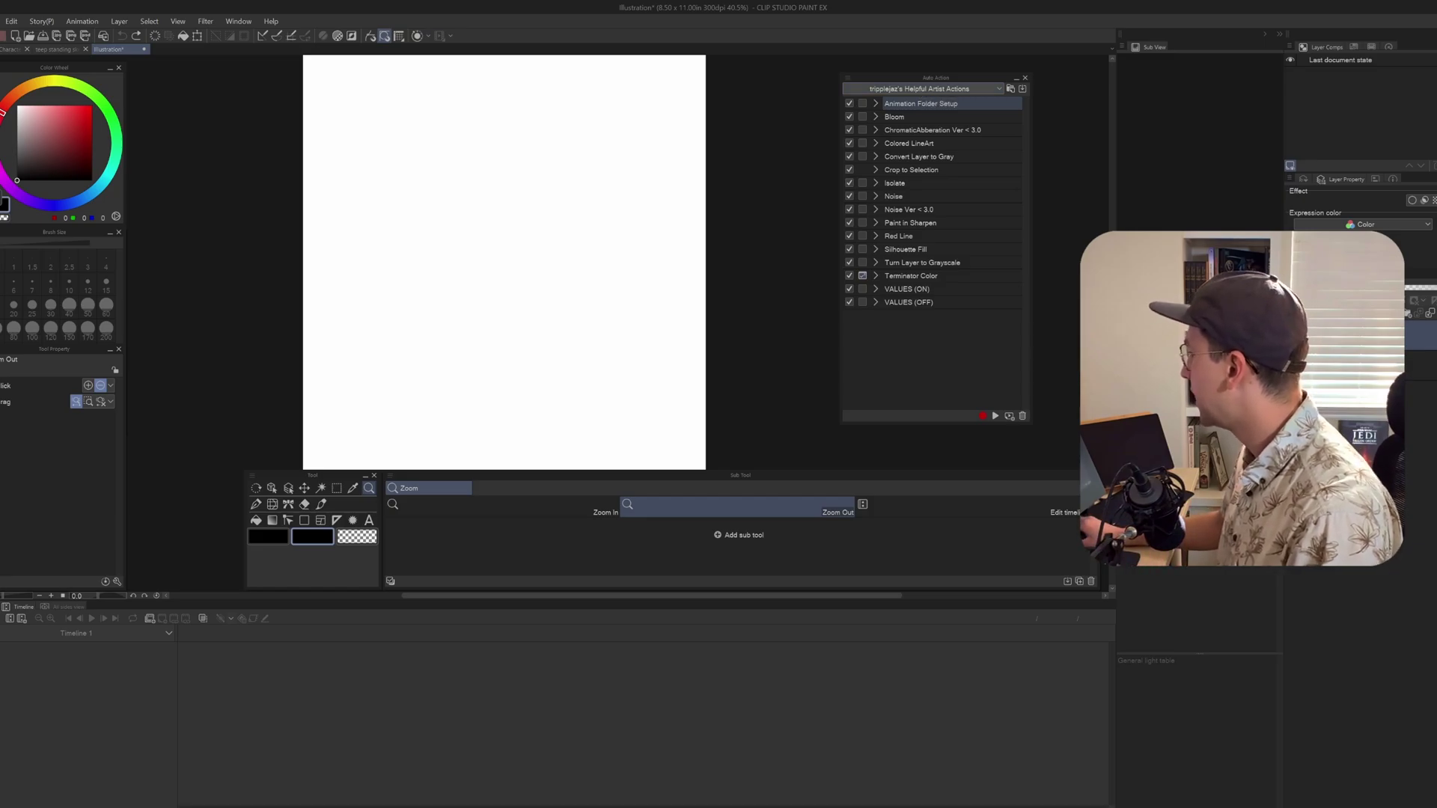
{"action": "left_click", "coordinate": [848, 78]}
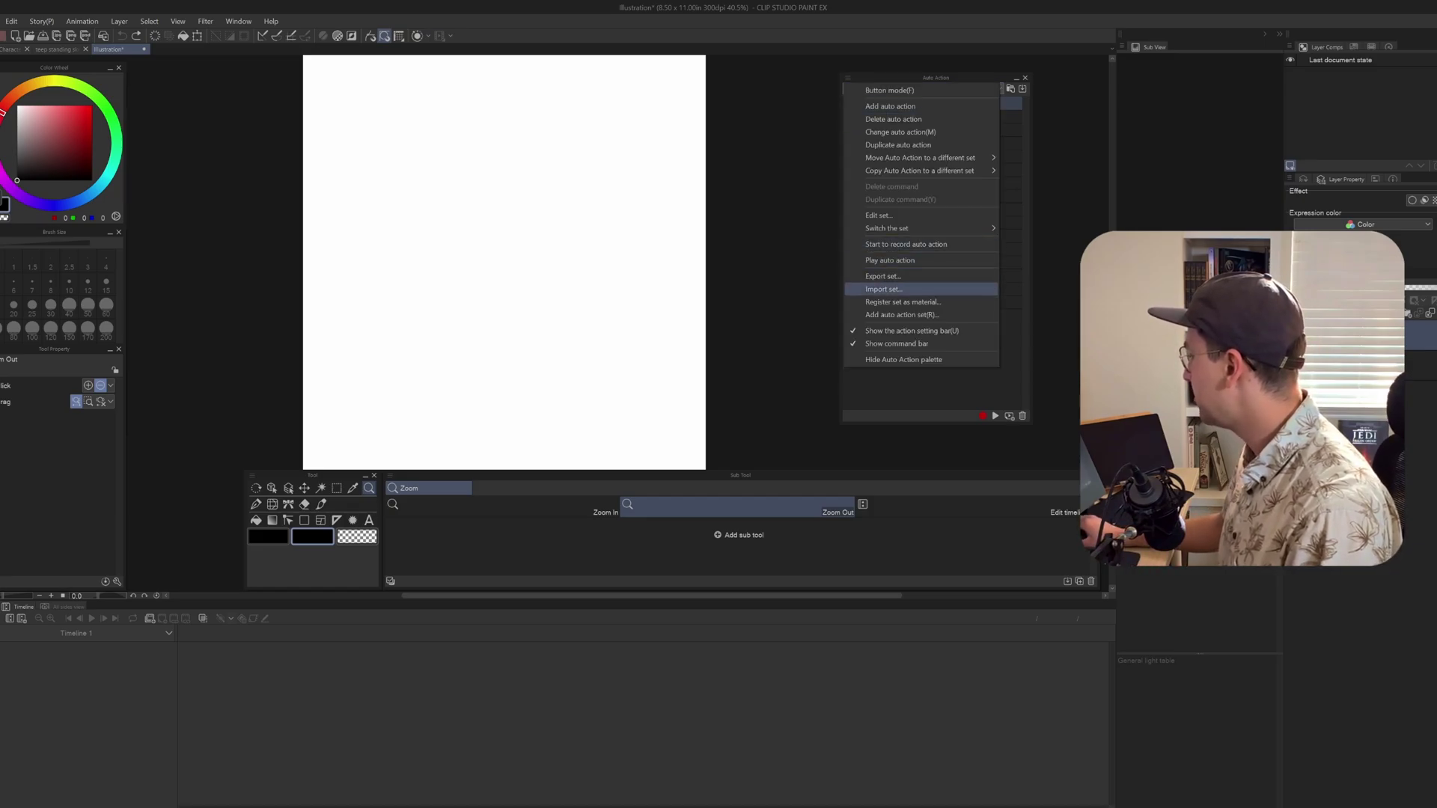
{"action": "left_click", "coordinate": [884, 289]}
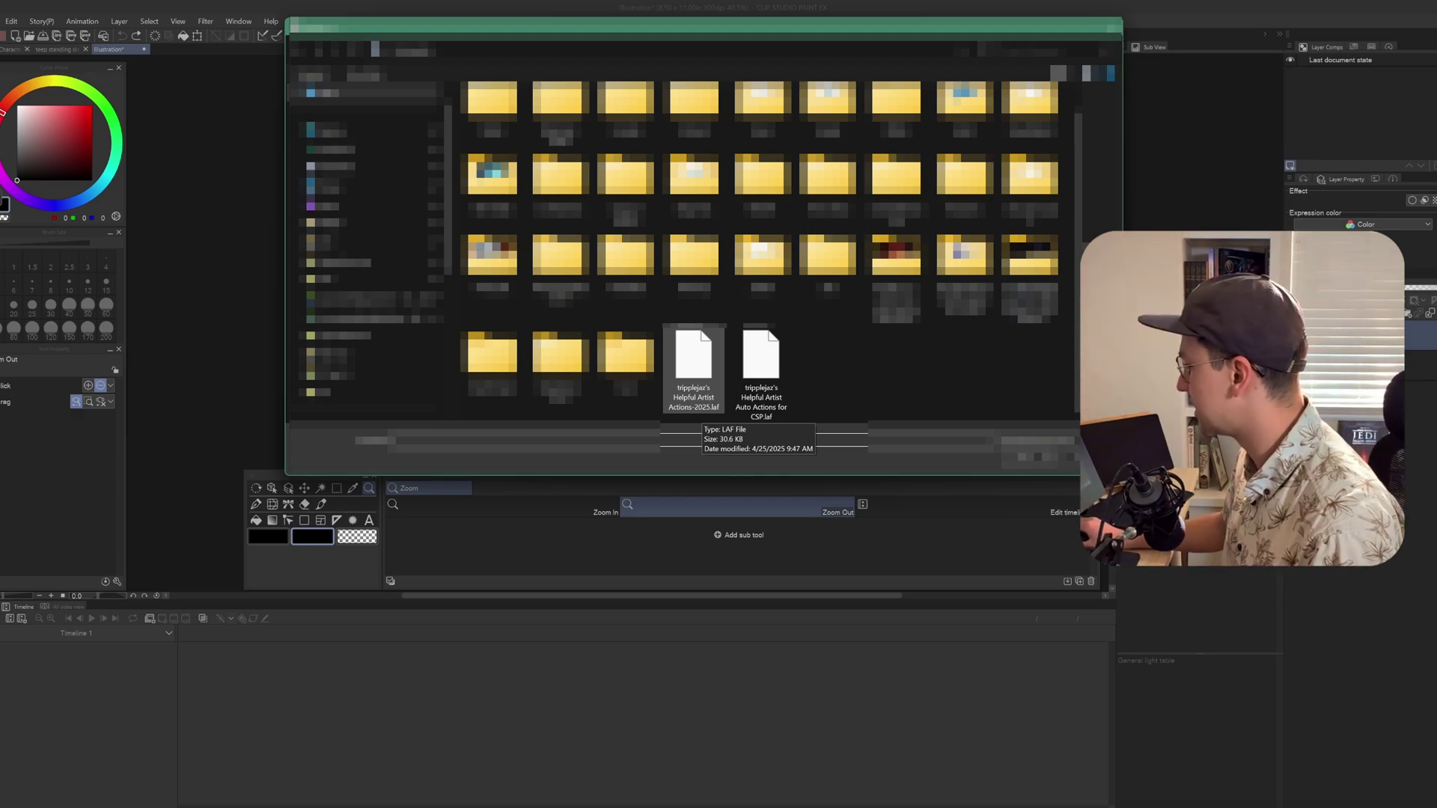
{"action": "double_click", "coordinate": [702, 408]}
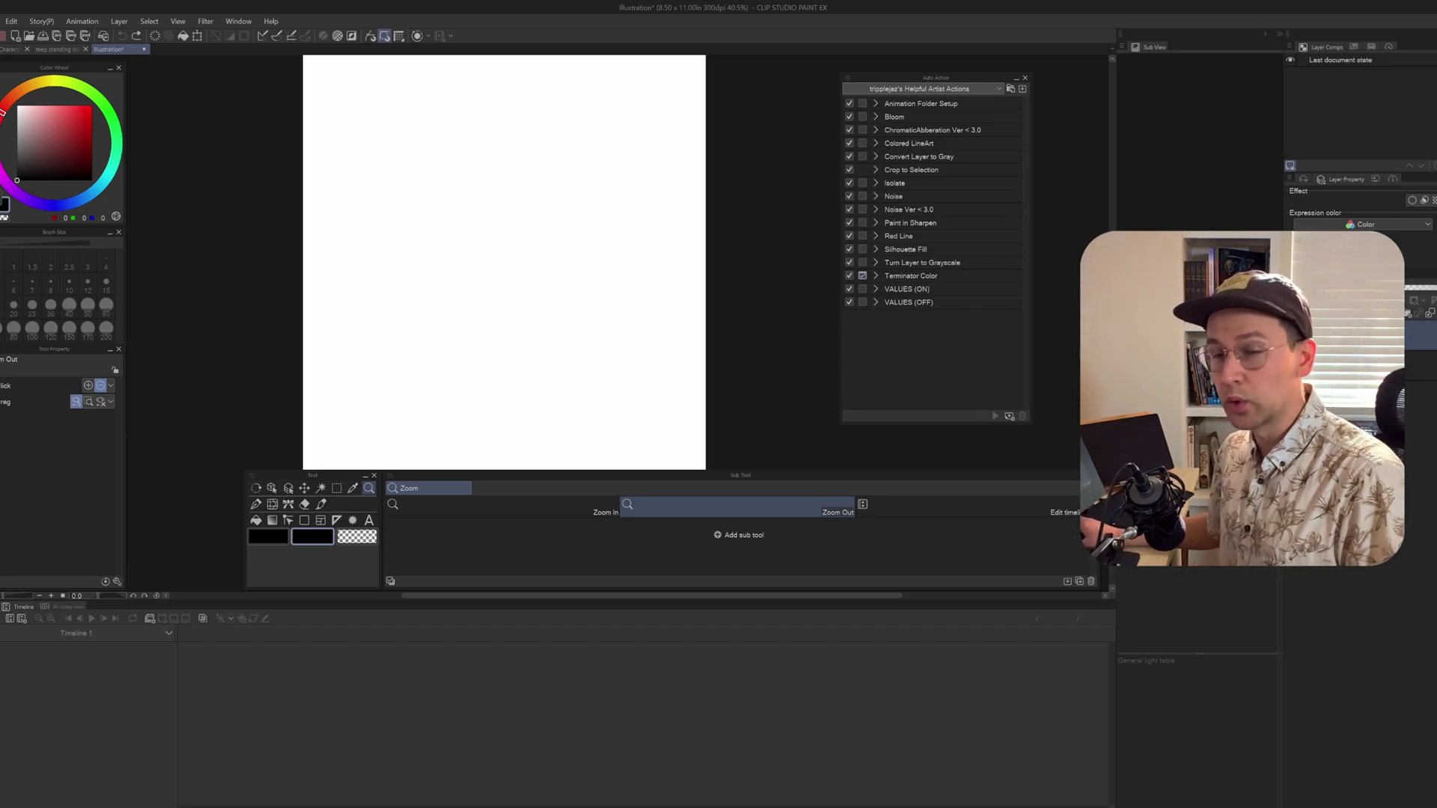
Switch the Auto Action palette to button mode.
{"action": "left_click", "coordinate": [847, 78]}
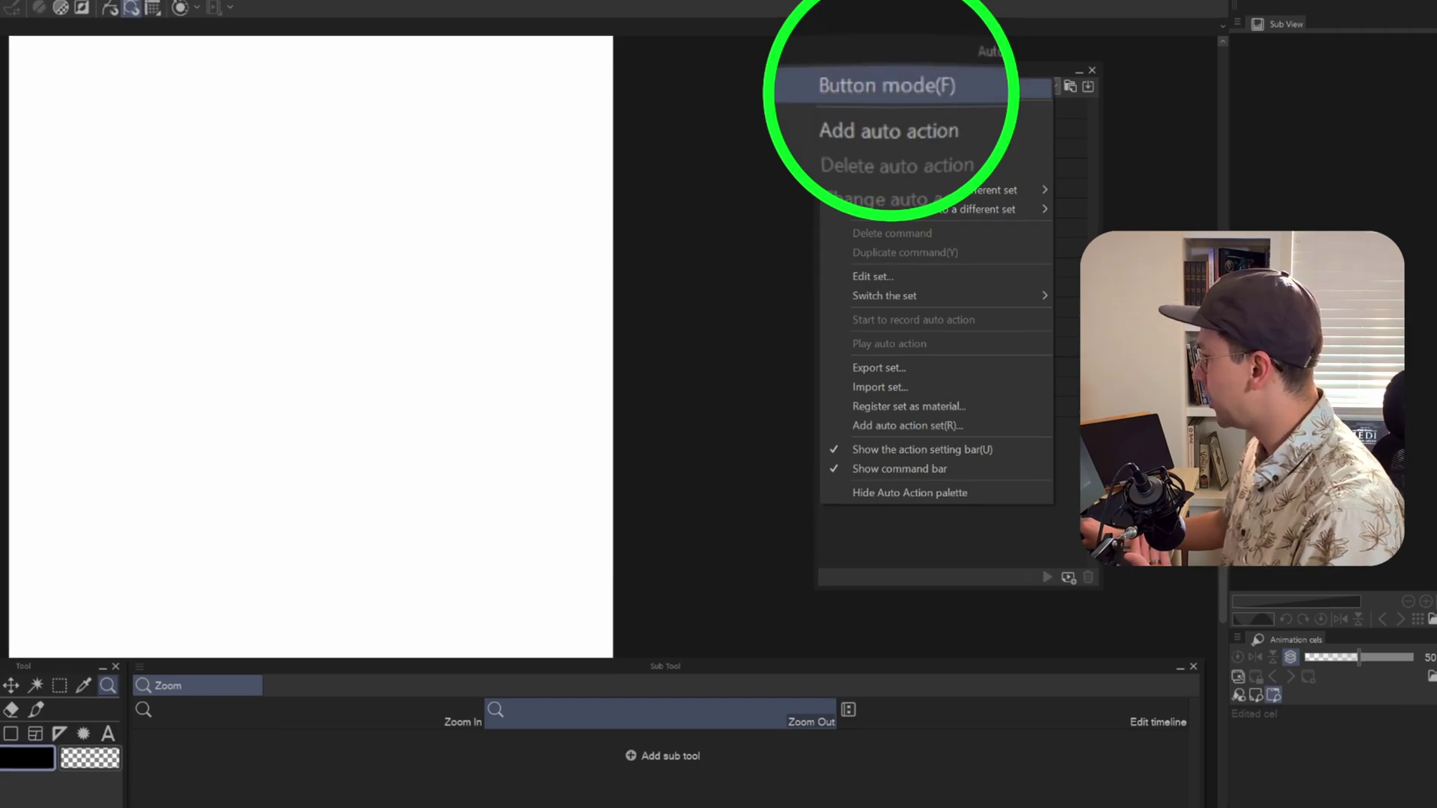
{"action": "left_click", "coordinate": [887, 89]}
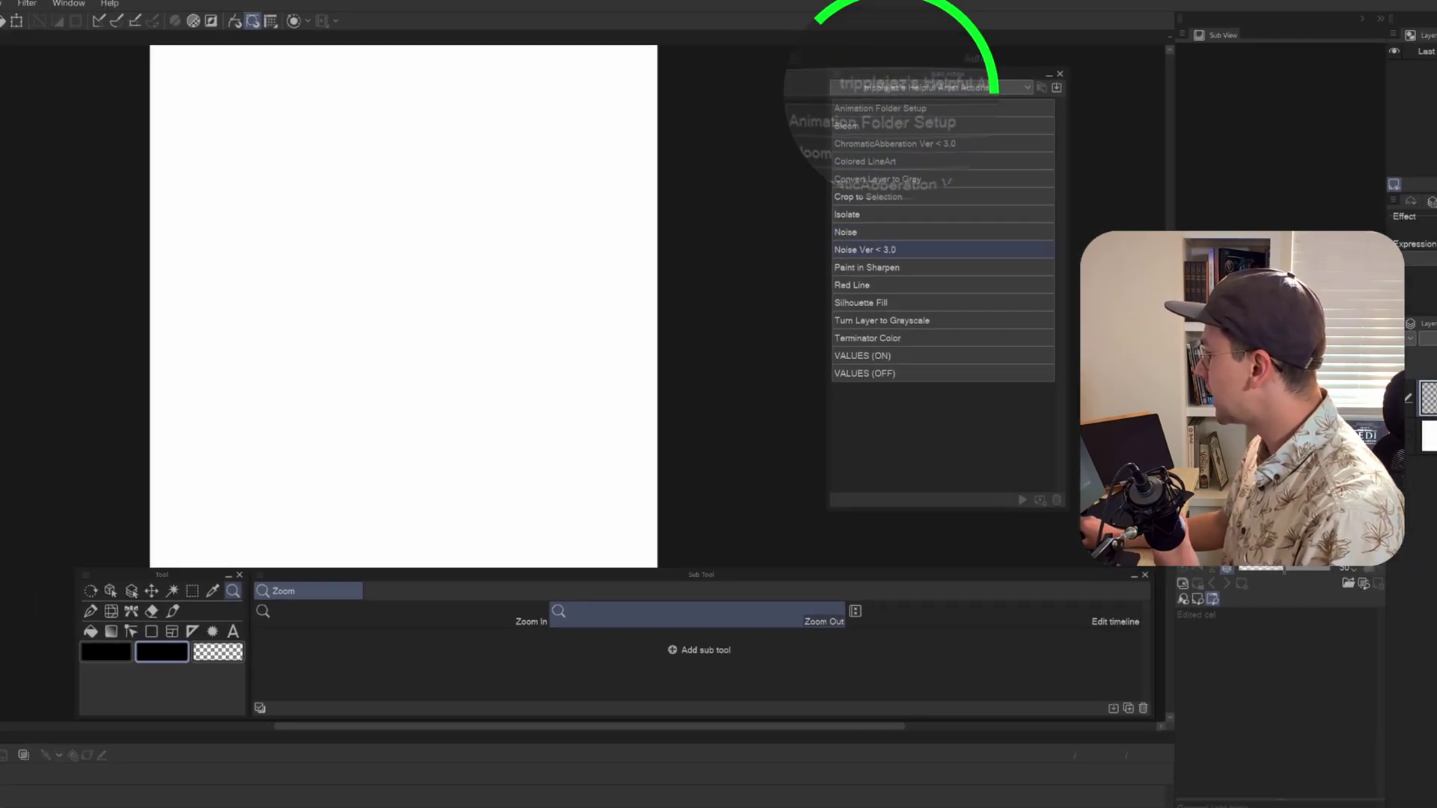
{"action": "left_click", "coordinate": [857, 406]}
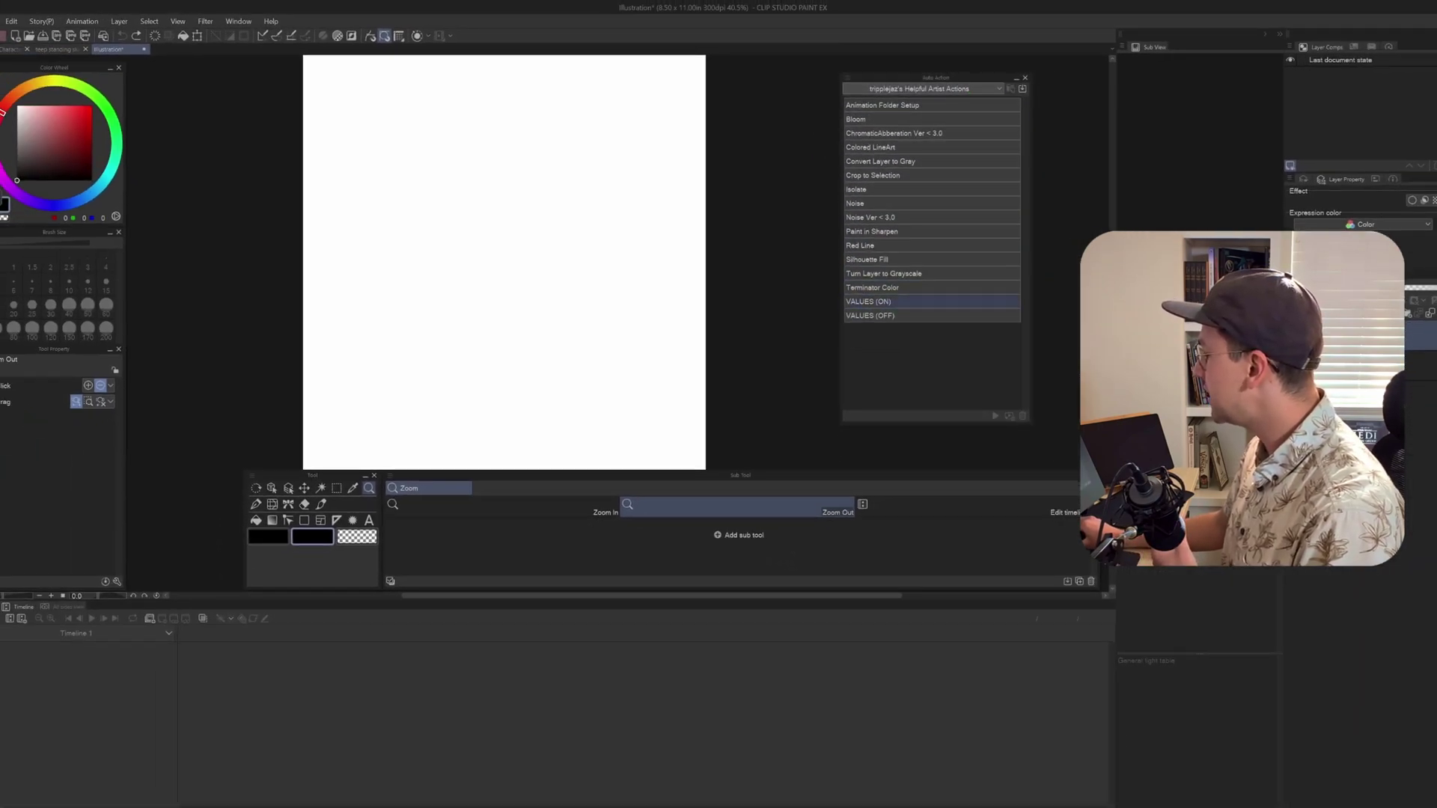
Try the Bloom auto action on the sci-fi illustration, accept its adjustment, and undo the effect.
{"action": "mouse_move", "coordinate": [959, 106]}
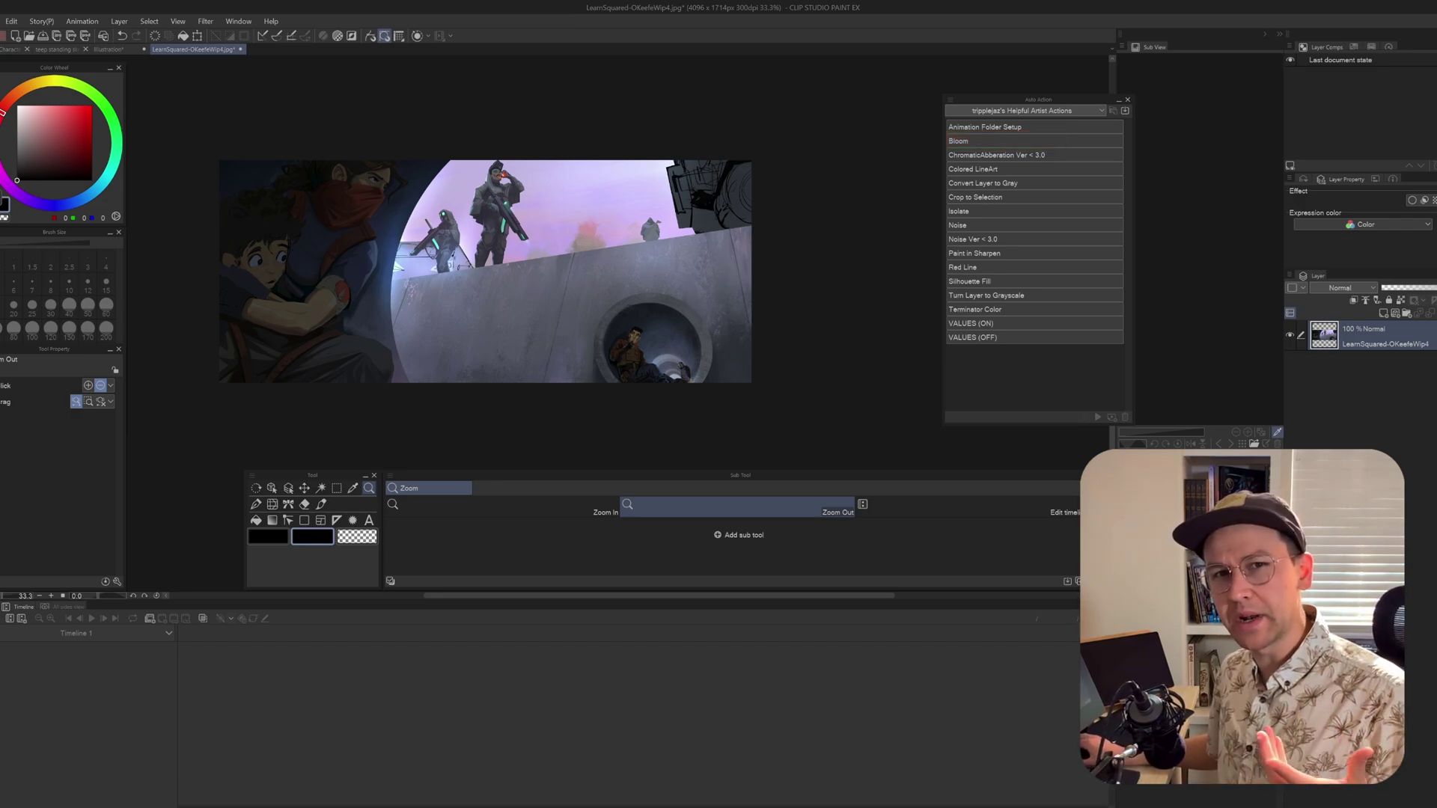
{"action": "left_click", "coordinate": [982, 184]}
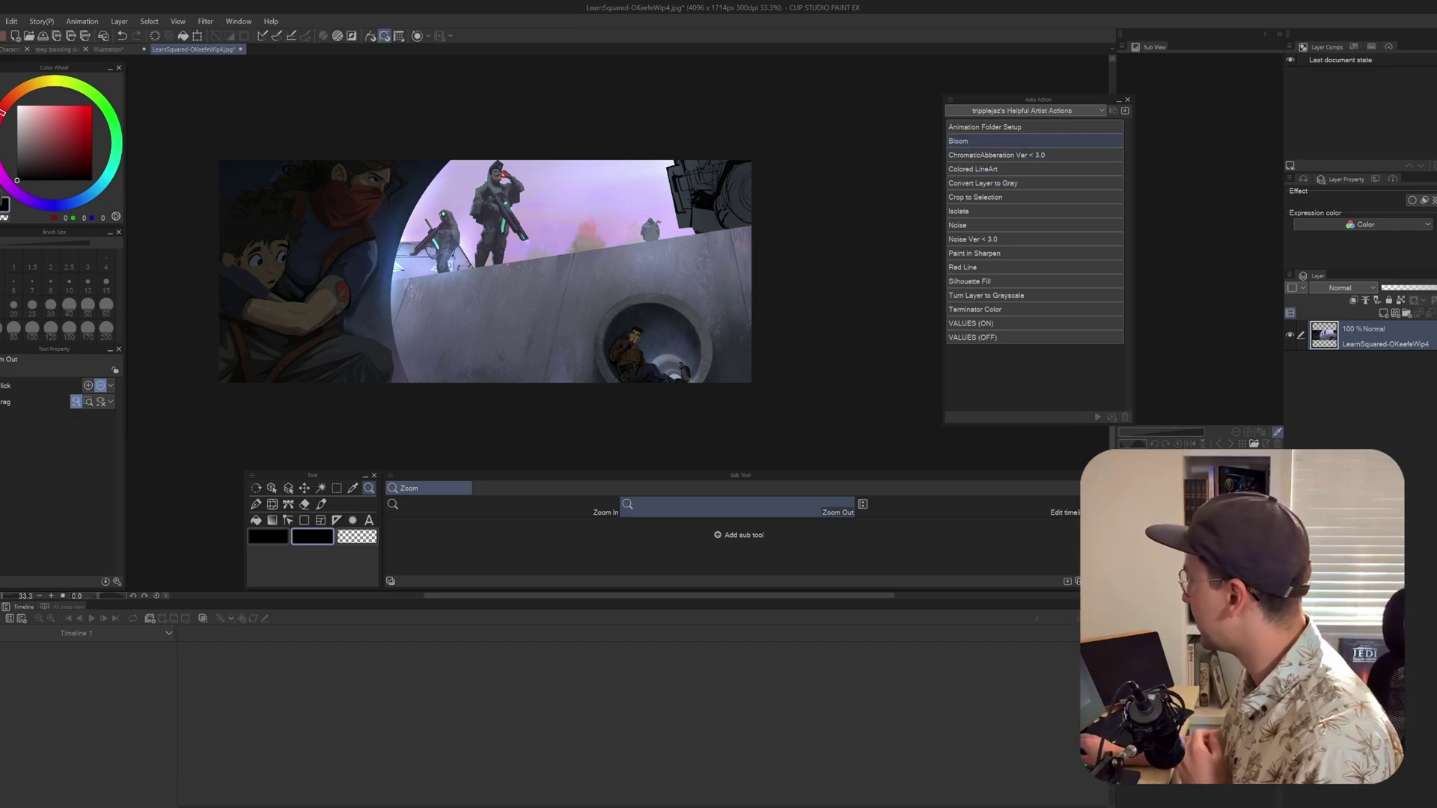
{"action": "left_click", "coordinate": [966, 141]}
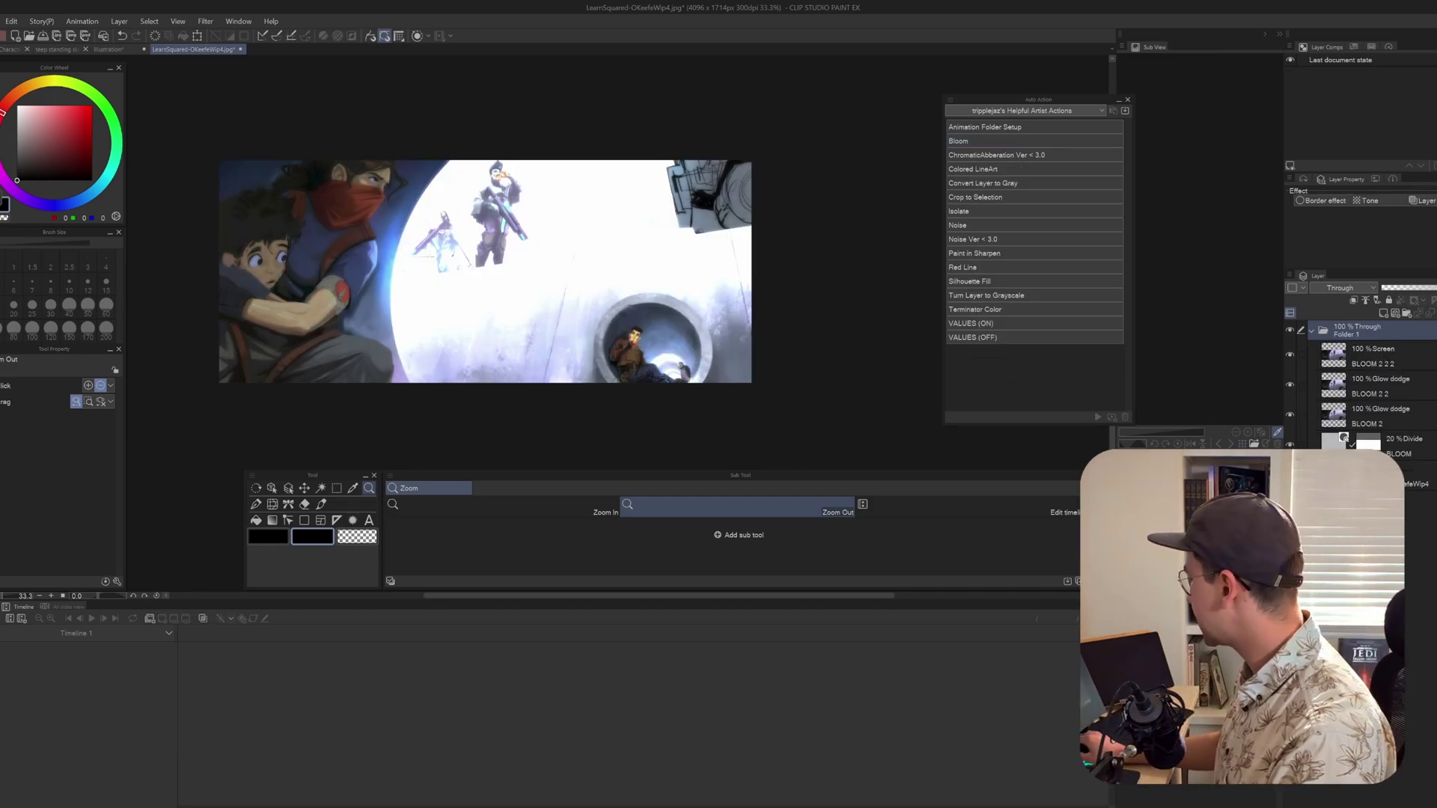
{"action": "left_click_drag", "start_coordinate": [1021, 376], "coordinate": [1022, 365]}
{"action": "key", "text": "Return"}
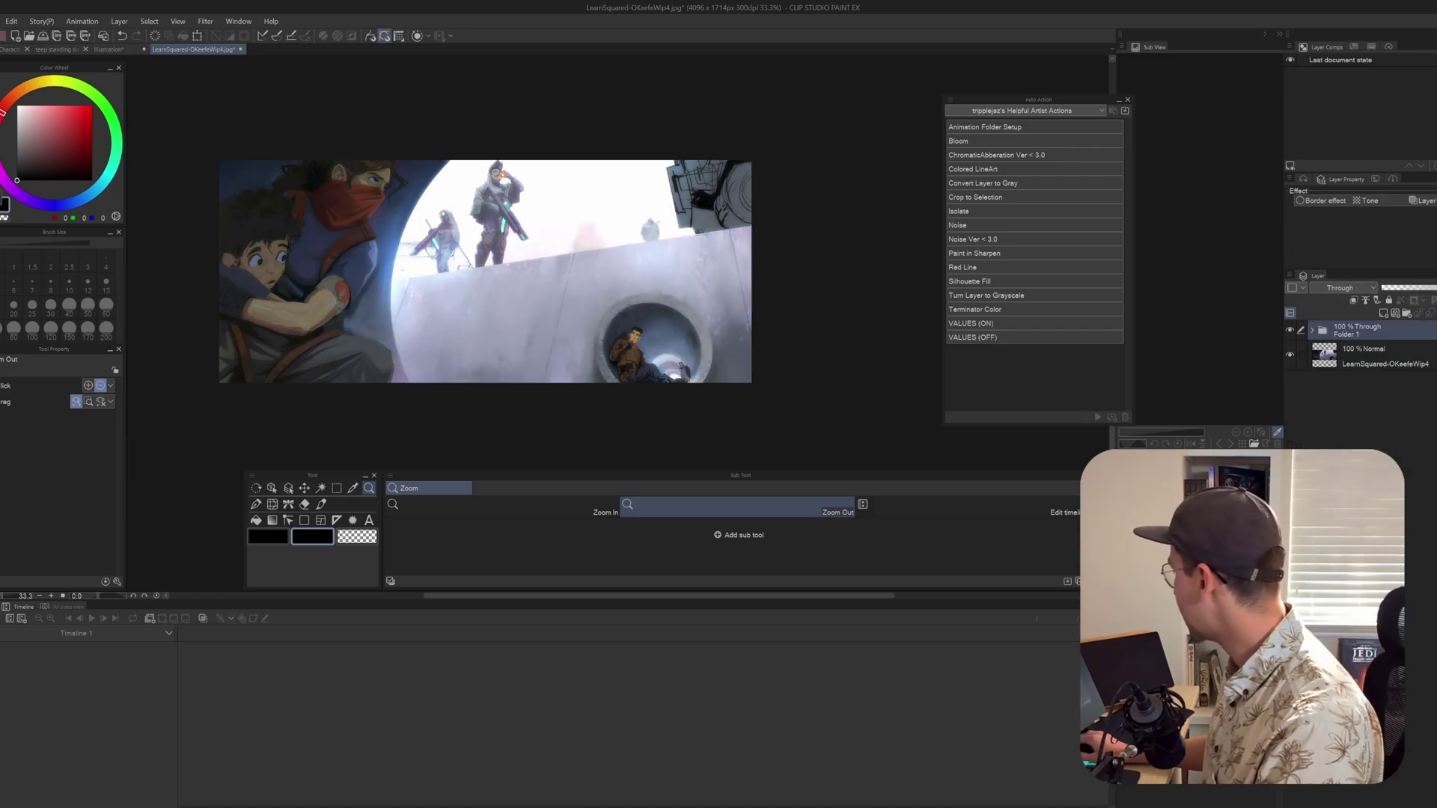
{"action": "key", "text": "ctrl+z"}
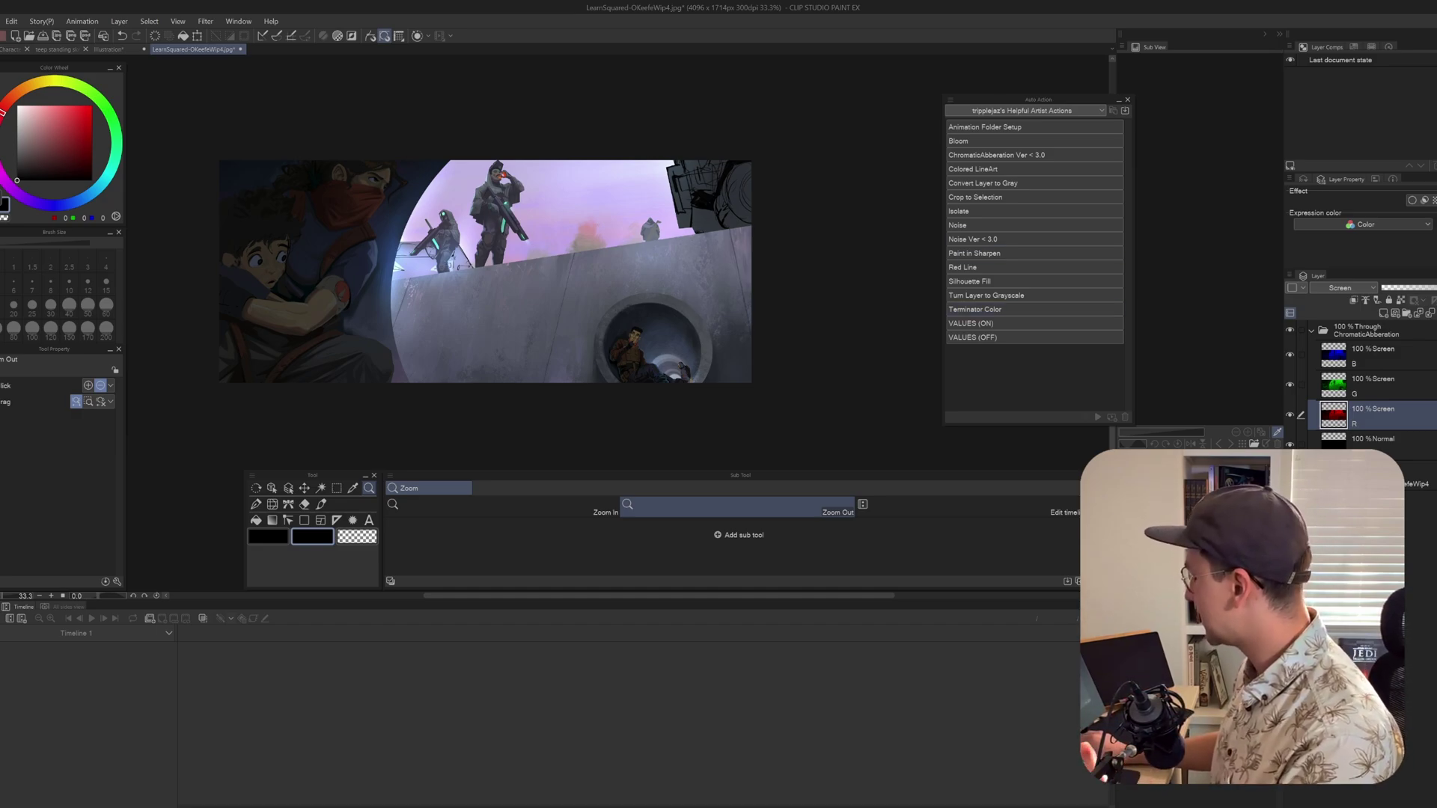
Nudge the B, R and G layers in the ChromaticAbberation folder apart with the Move layer tool, shifting G left and up.
{"action": "key", "text": "o"}
{"action": "key", "text": "k"}
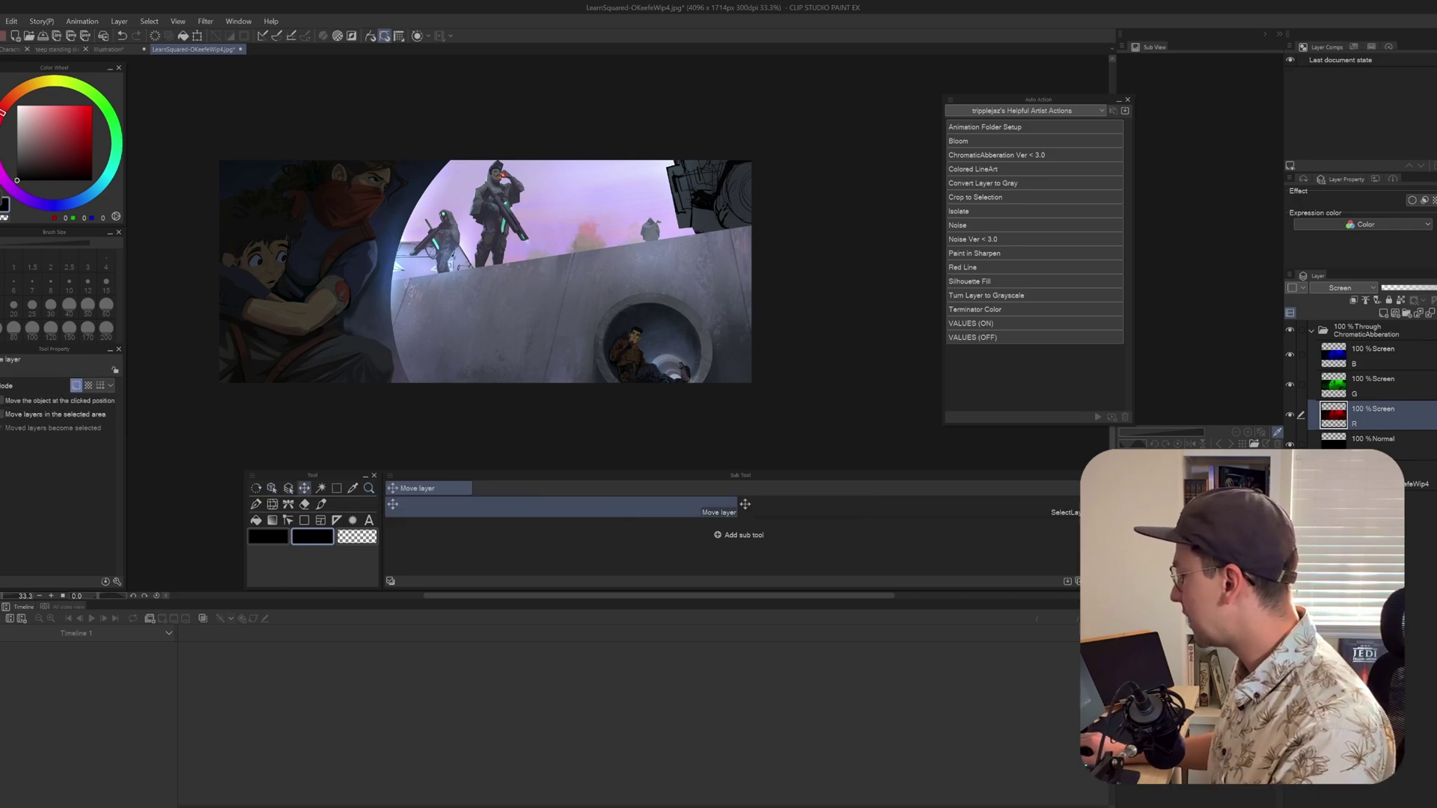
{"action": "key", "text": "ctrl+y"}
{"action": "left_click", "coordinate": [1372, 355]}
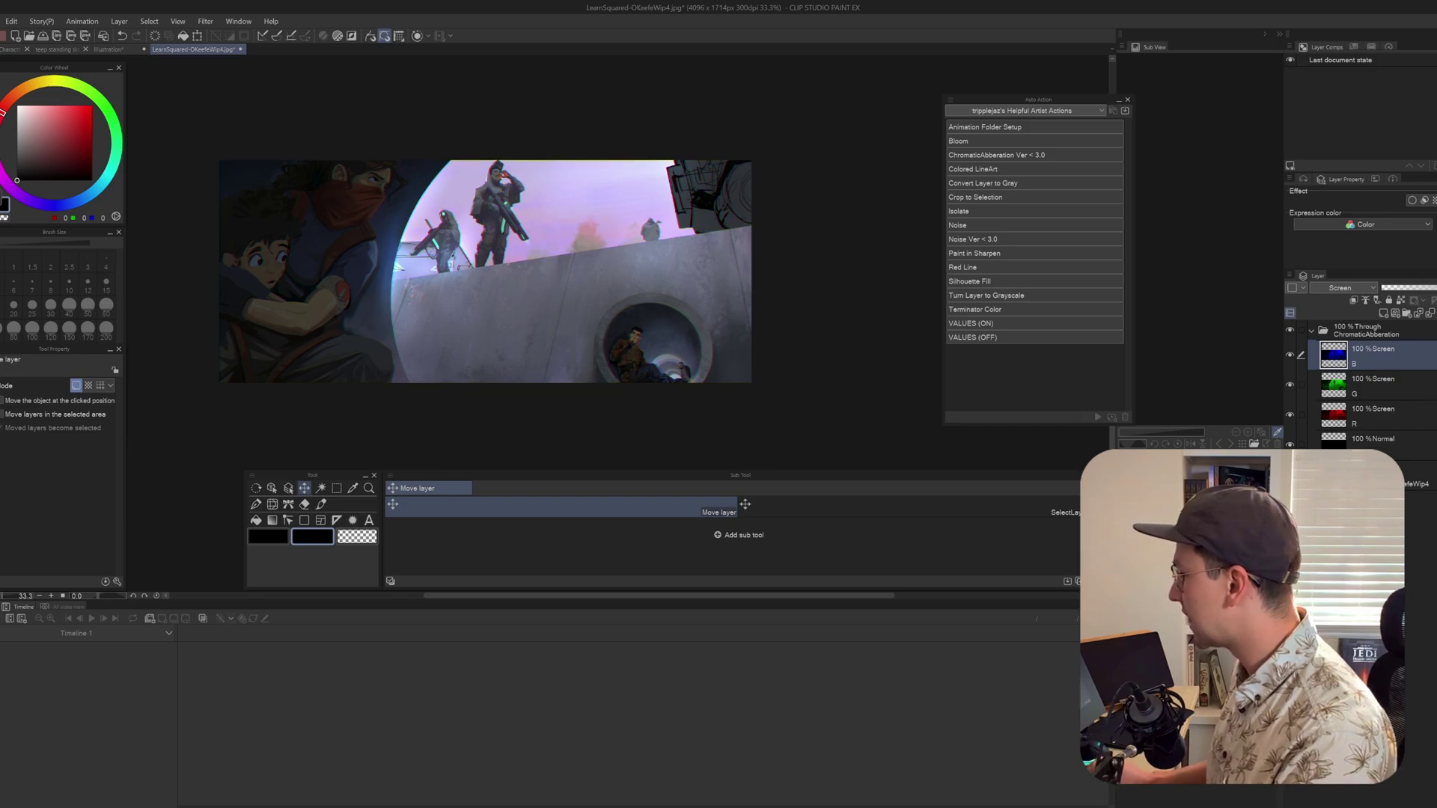
{"action": "left_click", "coordinate": [1373, 416]}
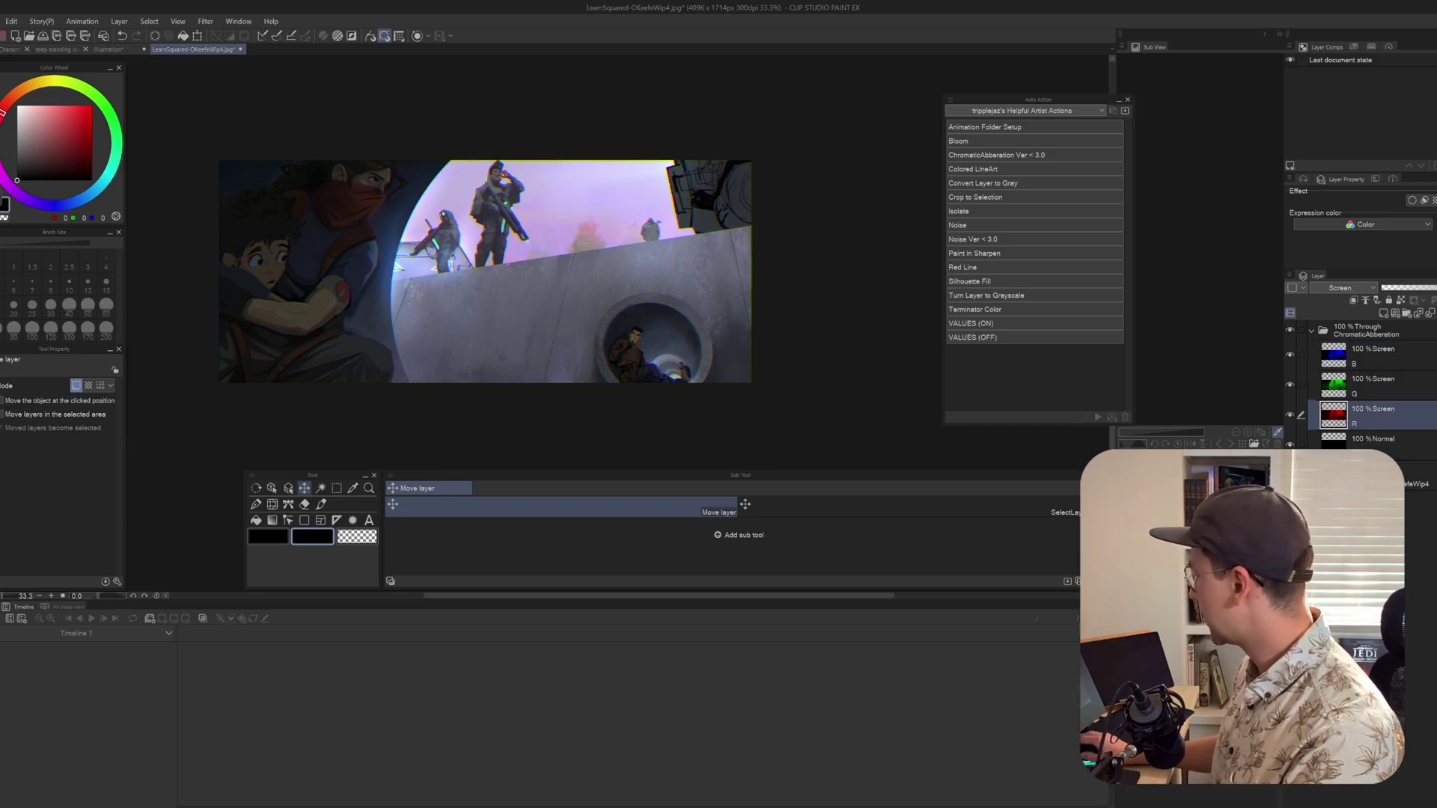
{"action": "left_click", "coordinate": [1372, 385]}
{"action": "key", "text": "Left"}
{"action": "key", "text": "Left"}
{"action": "key", "text": "Up"}
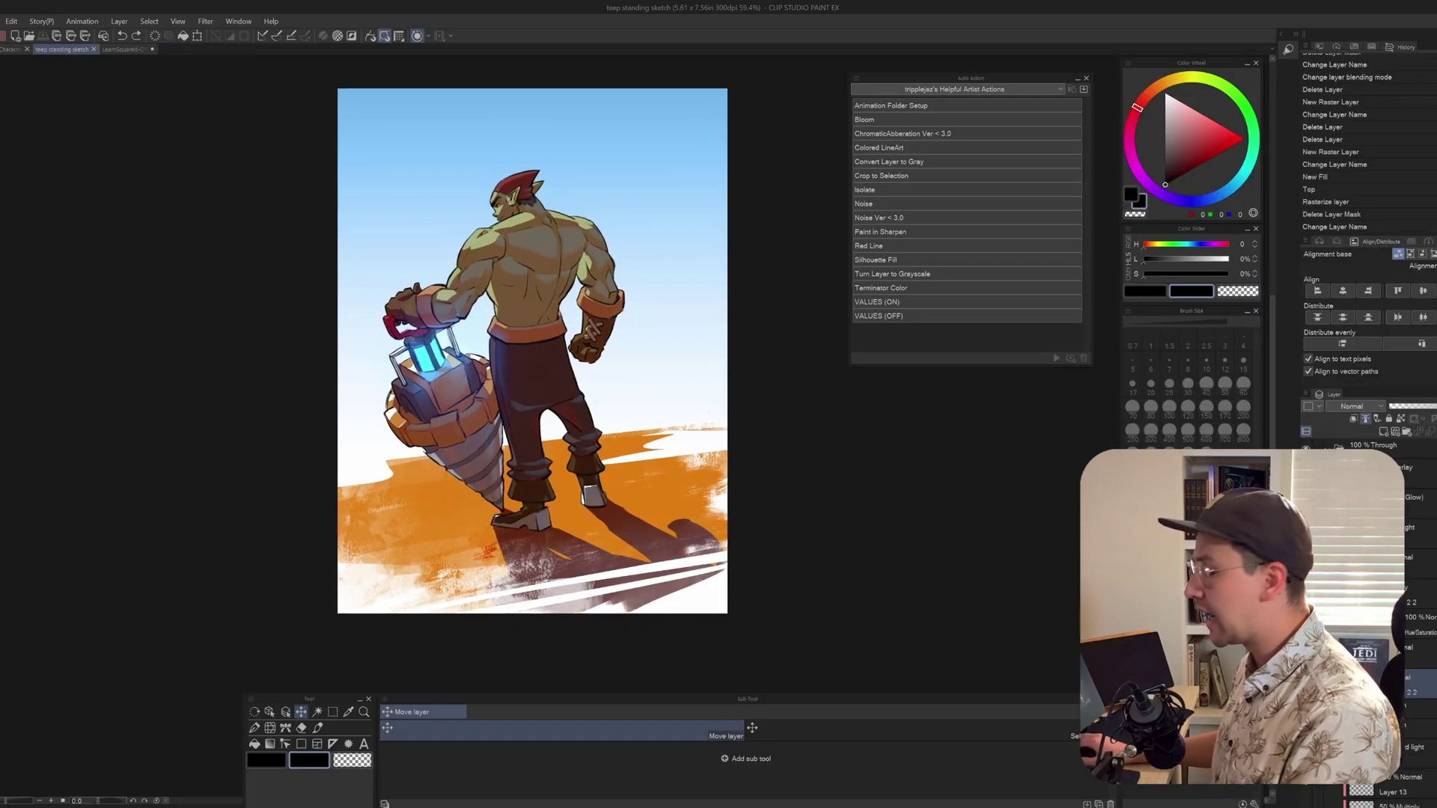
Compare the standing character sketch with its topmost layer folder hidden and shown.
{"action": "left_click_drag", "start_coordinate": [532, 350], "coordinate": [542, 349]}
{"action": "key", "text": "ctrl+z"}
{"action": "key", "text": "slash"}
{"action": "left_click_drag", "start_coordinate": [515, 234], "coordinate": [588, 234]}
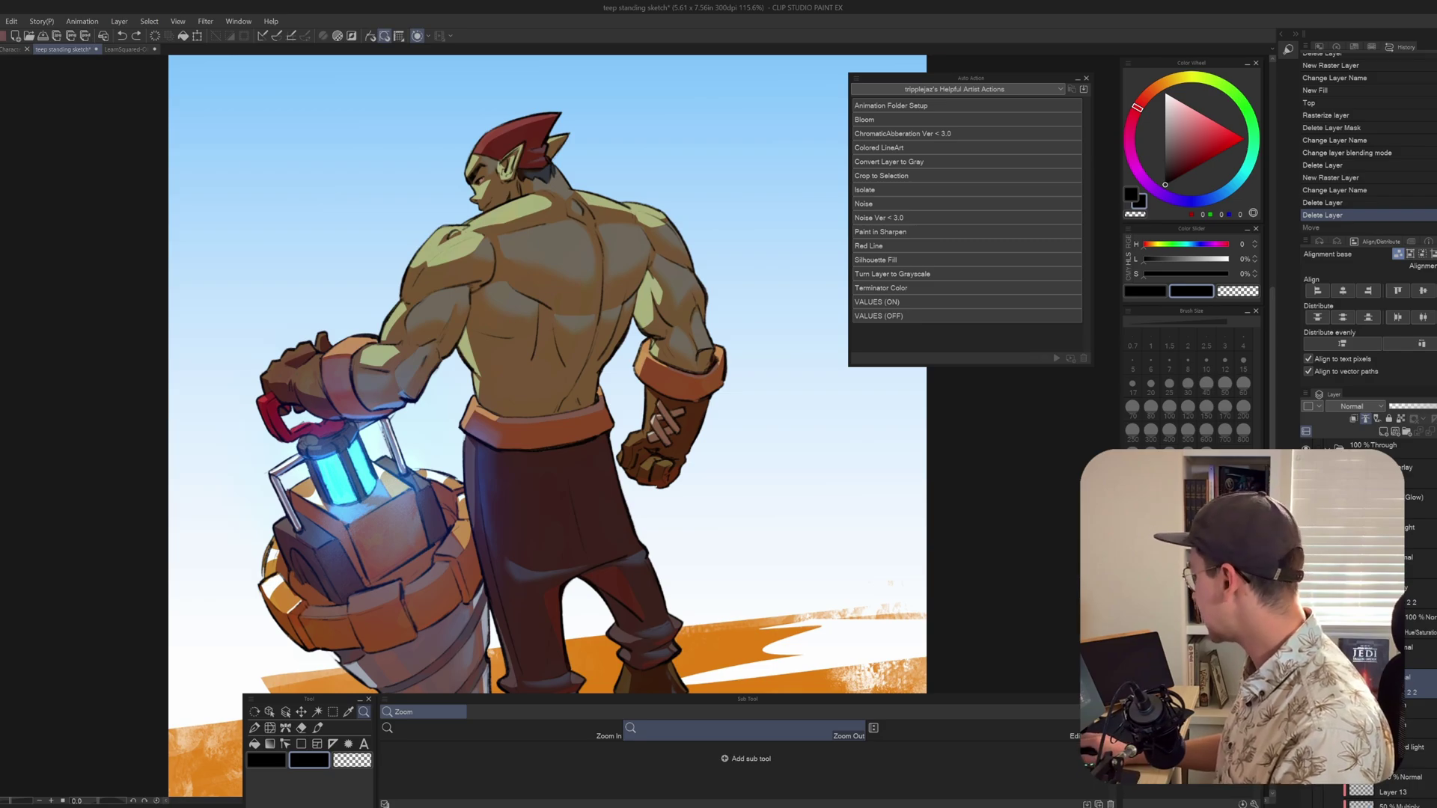
{"action": "left_click", "coordinate": [1328, 448]}
{"action": "left_click", "coordinate": [1306, 448]}
{"action": "left_click", "coordinate": [1306, 447]}
{"action": "left_click", "coordinate": [1328, 447]}
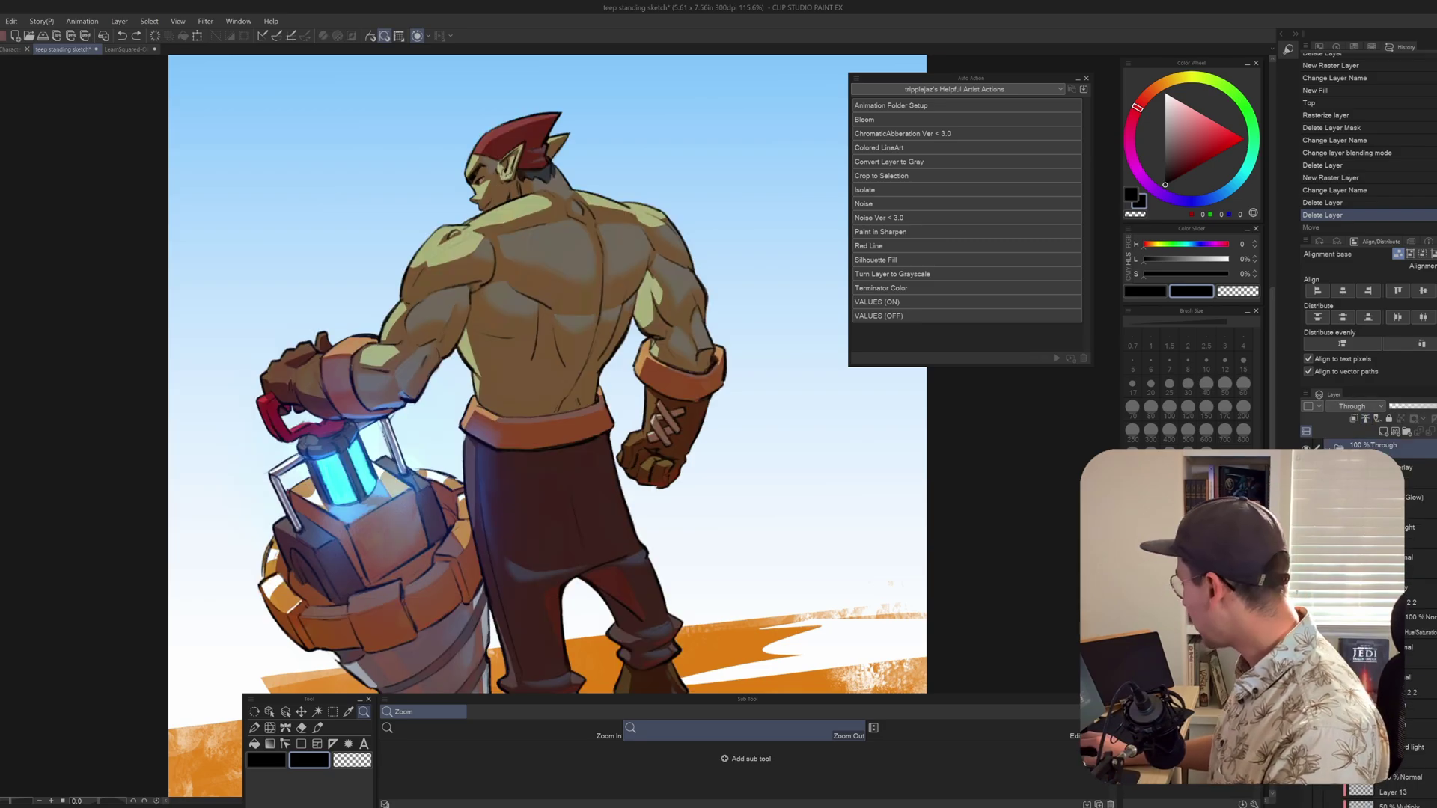
{"action": "left_click", "coordinate": [1306, 448]}
{"action": "left_click", "coordinate": [1307, 447]}
Isolate the colour layers in Folder 2 and run the Colored LineArt auto action on them.
{"action": "scroll", "coordinate": [1370, 622], "scroll_direction": "down", "scroll_amount": 3}
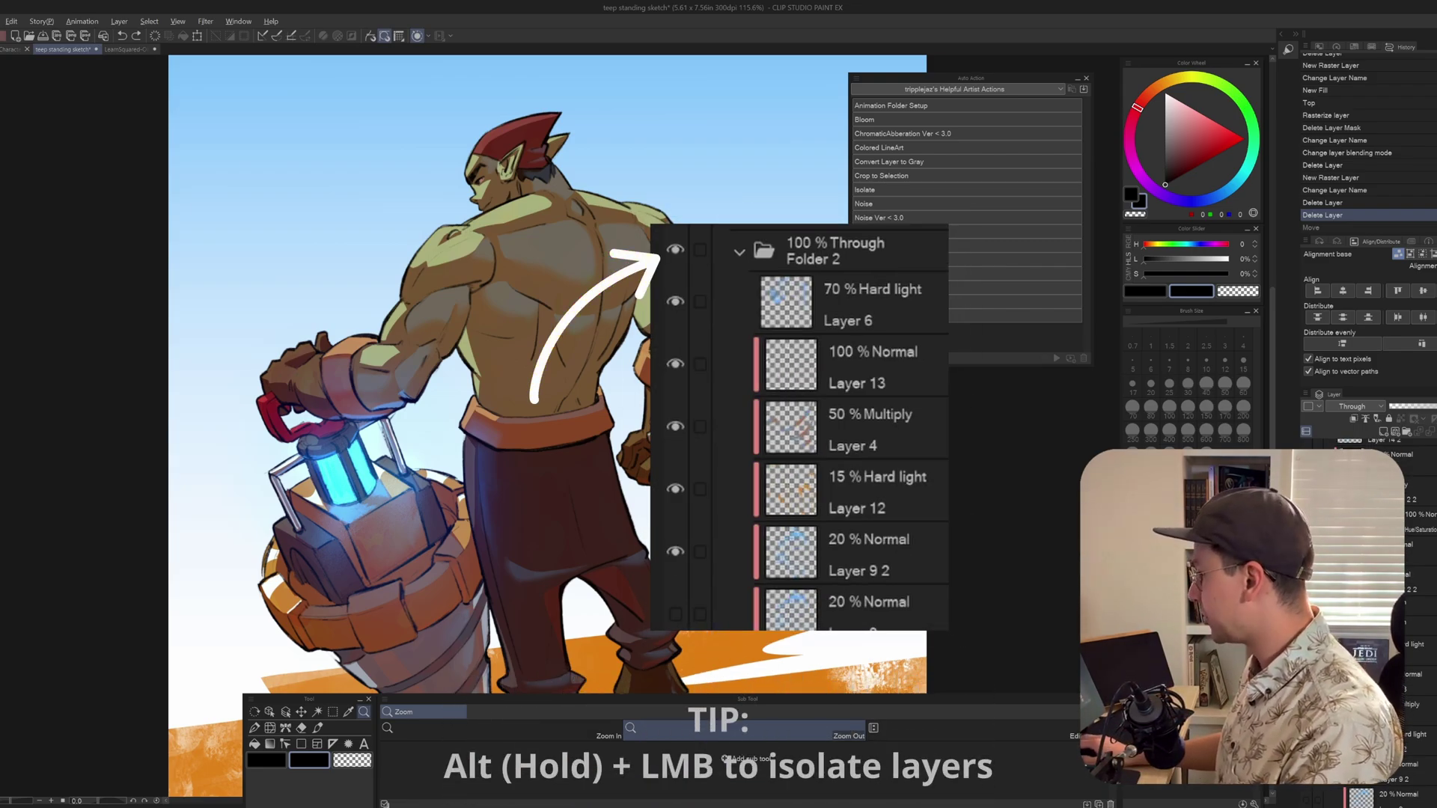
{"action": "left_click", "coordinate": [1307, 626], "text": "alt"}
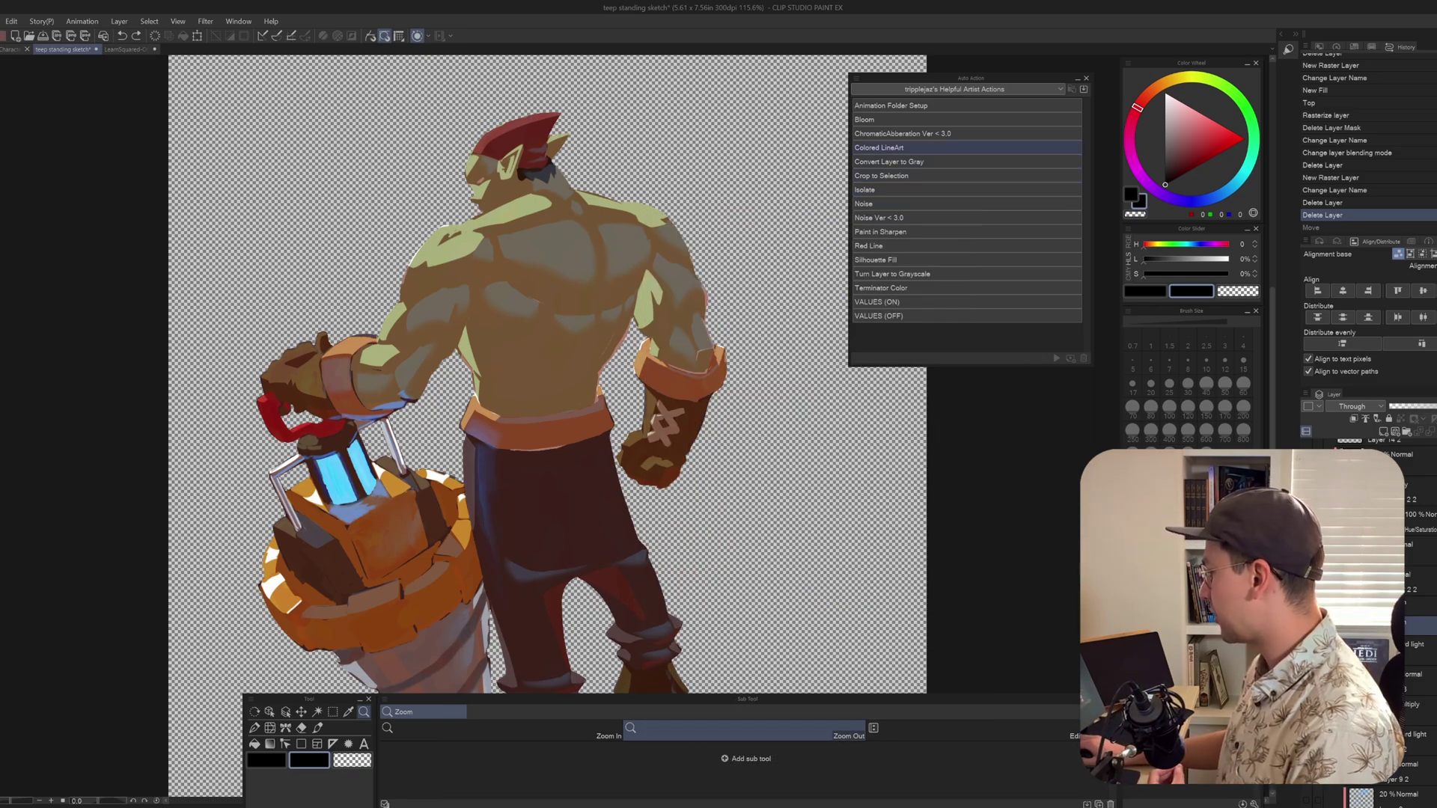
{"action": "left_click", "coordinate": [949, 148]}
Move the merged colour layer and its Hue/Saturation/Luminosity layer directly above the line art layer and show the hidden layers again.
{"action": "left_click_drag", "start_coordinate": [1352, 660], "coordinate": [1352, 586]}
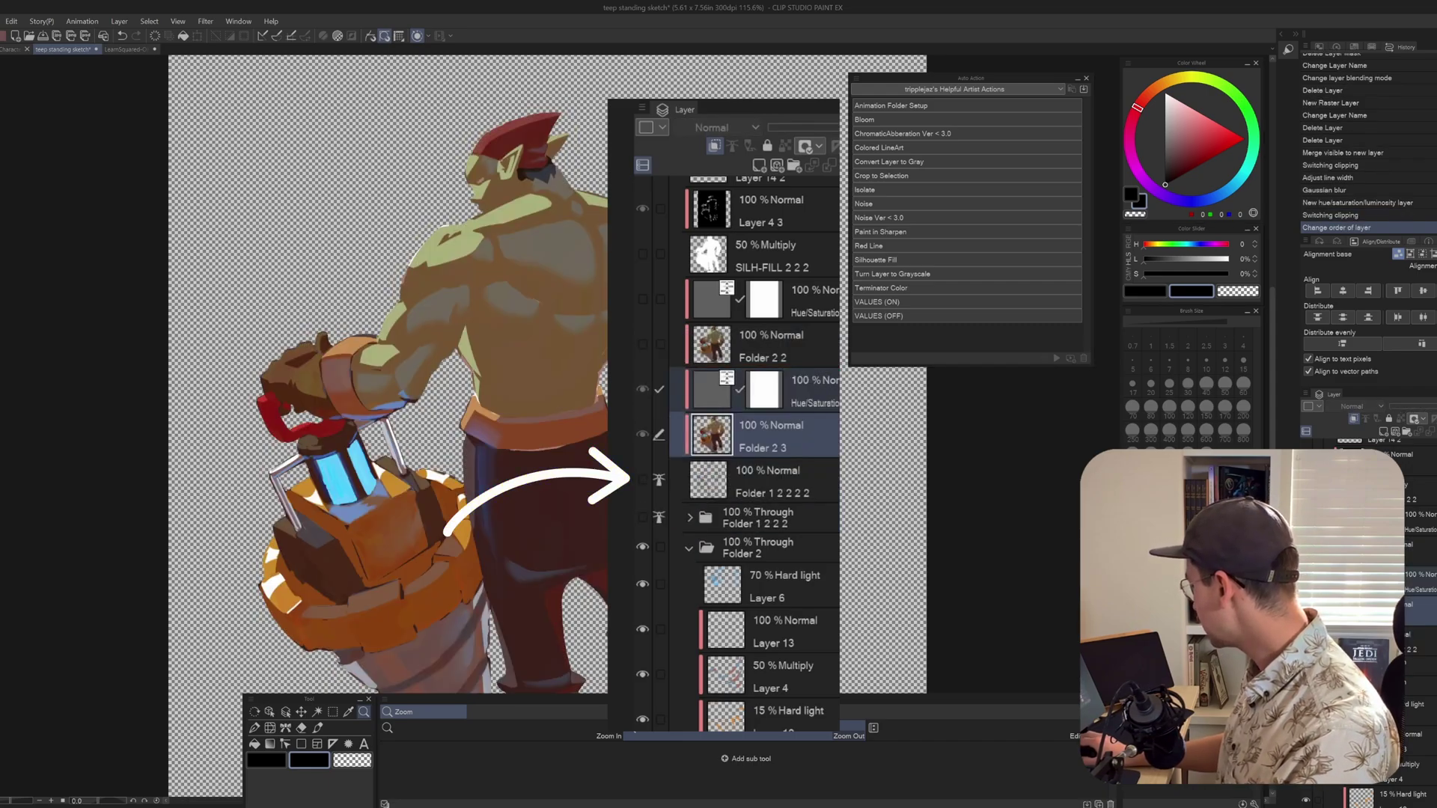
{"action": "left_click", "coordinate": [1306, 641]}
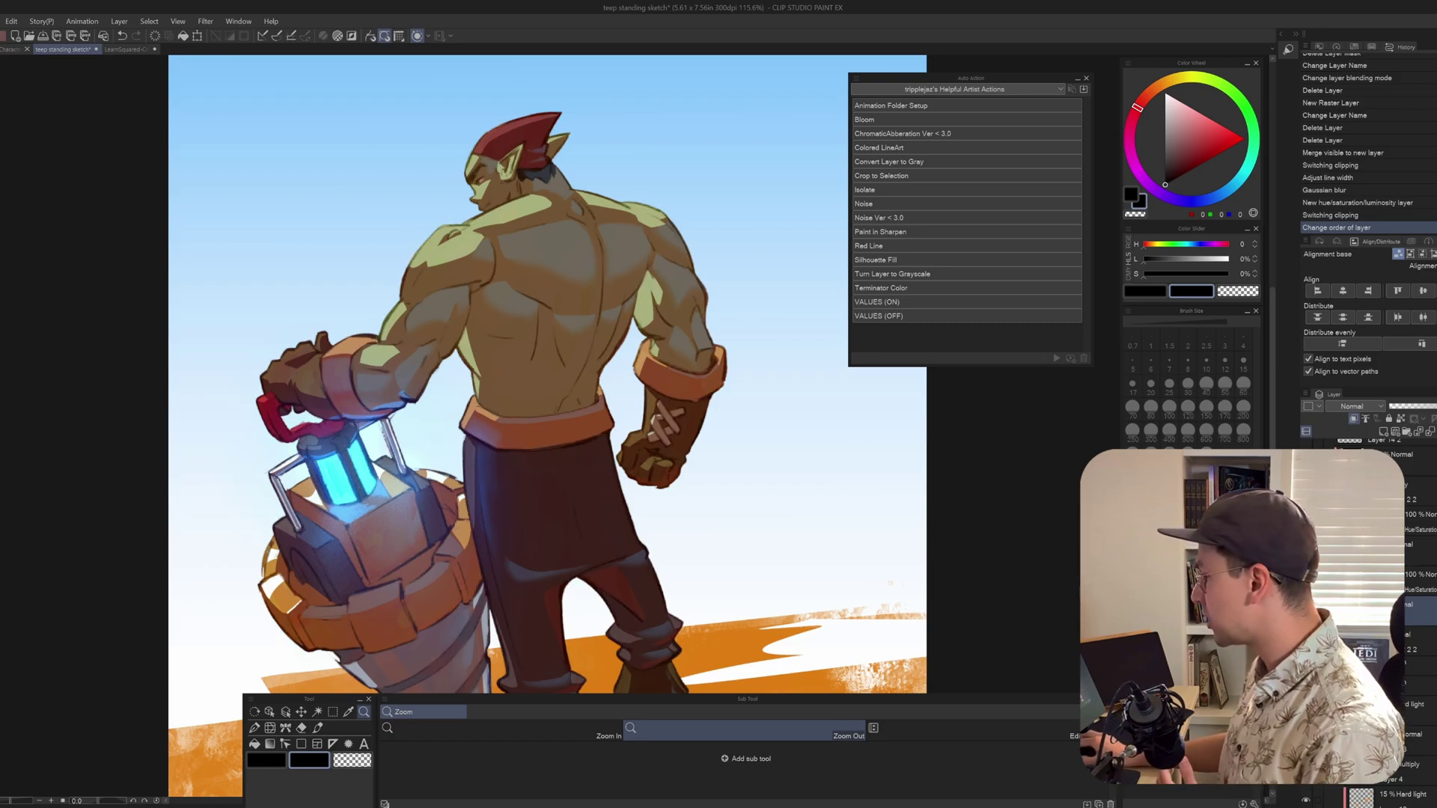
Adjust the line art's Hue/Saturation/Luminosity correction layer to about hue -8, saturation 95 and luminosity -45.
{"action": "double_click", "coordinate": [1361, 582]}
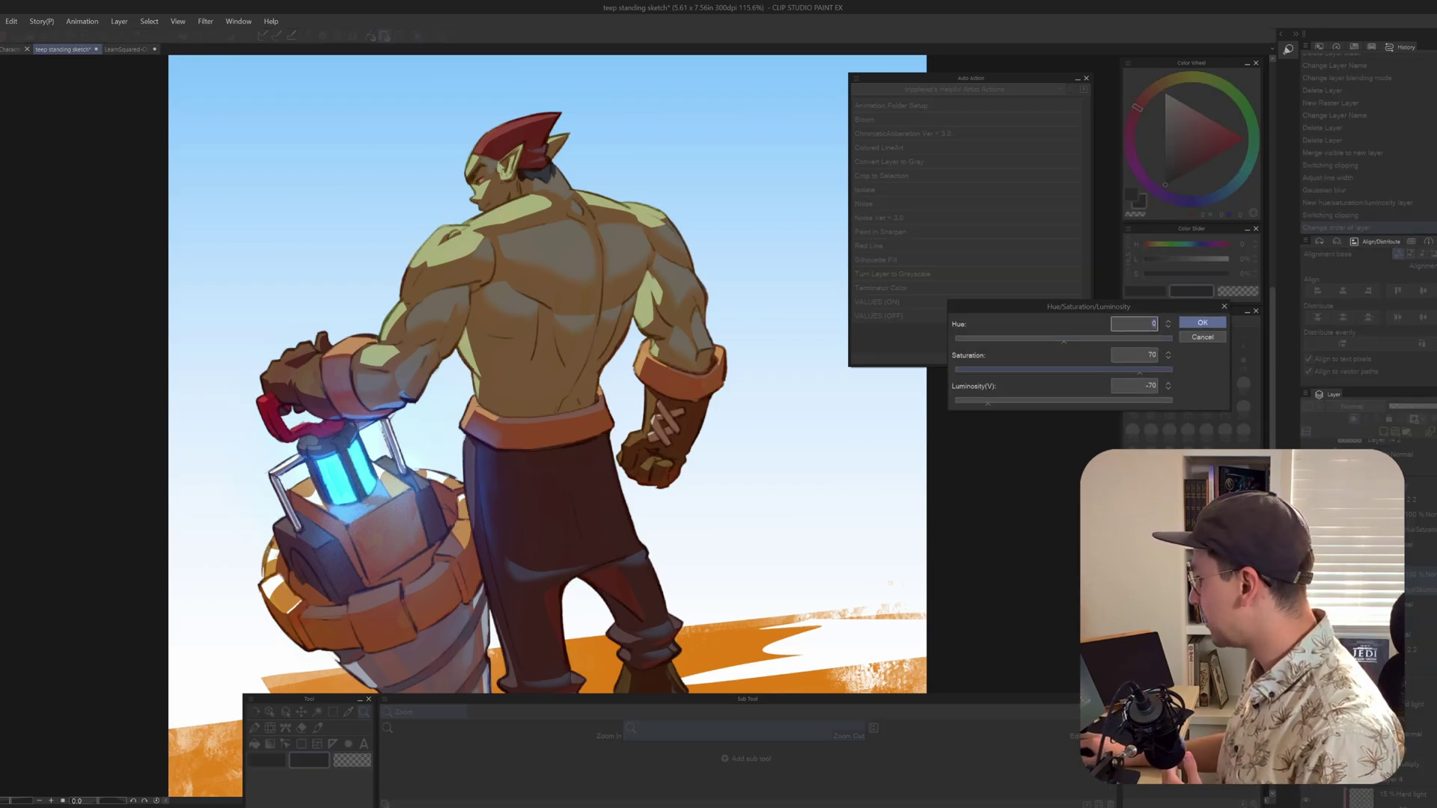
{"action": "left_click_drag", "start_coordinate": [1140, 370], "coordinate": [1167, 370]}
{"action": "mouse_move", "coordinate": [1064, 339]}
{"action": "left_mouse_down"}
{"action": "mouse_move", "coordinate": [1099, 339]}
{"action": "mouse_move", "coordinate": [966, 339]}
{"action": "mouse_move", "coordinate": [1058, 339]}
{"action": "left_mouse_up"}
{"action": "left_click_drag", "start_coordinate": [988, 401], "coordinate": [1015, 401]}
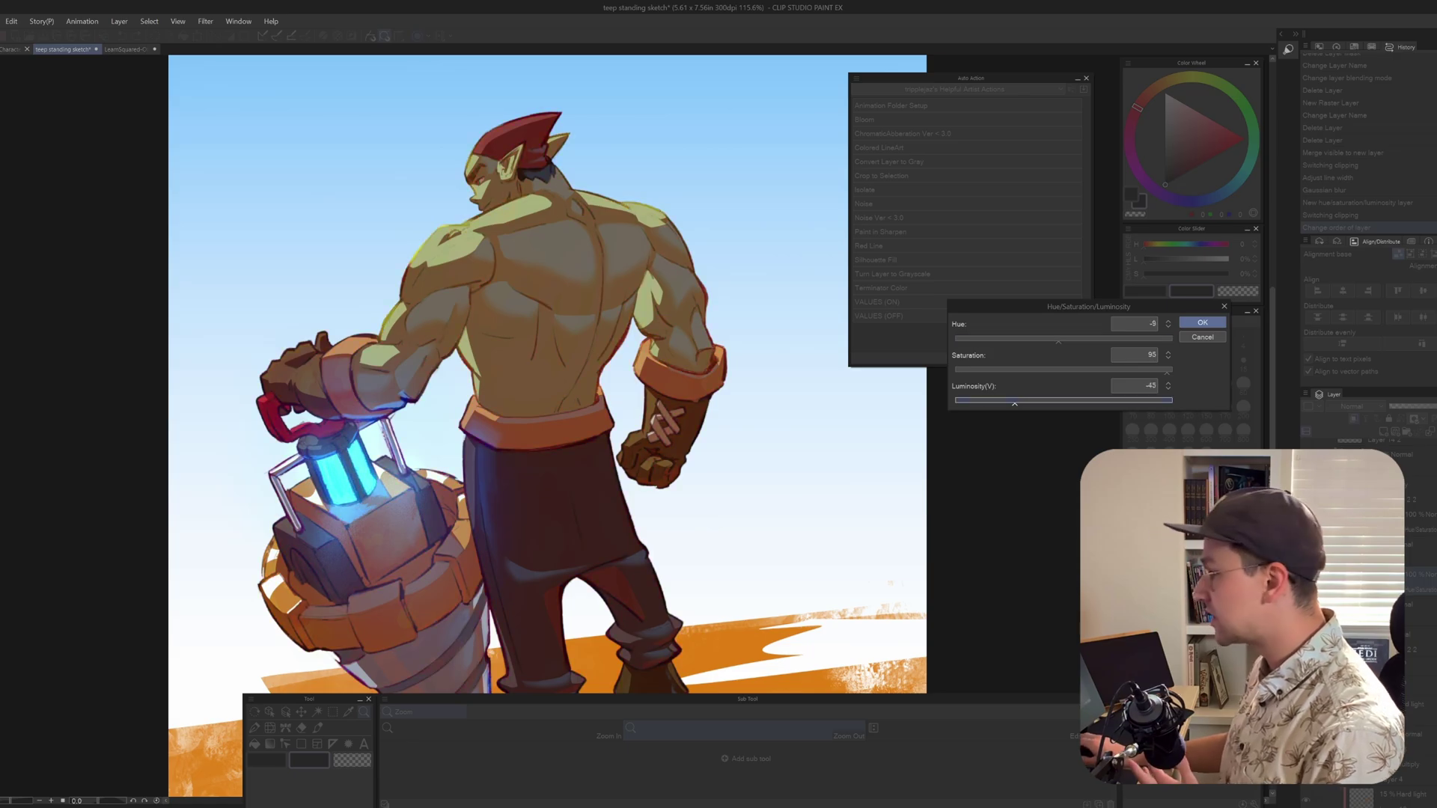
{"action": "key", "text": "Return"}
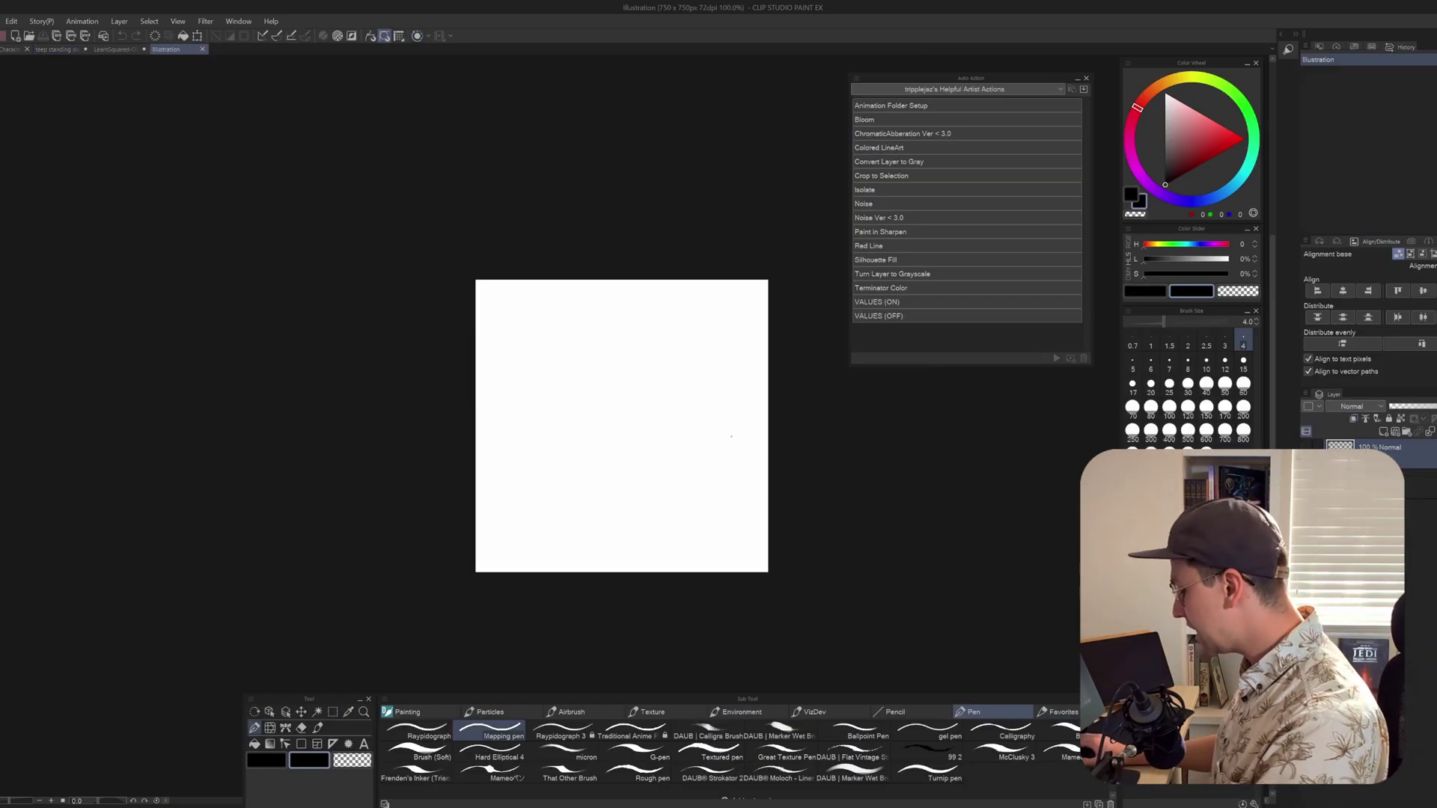
Paint a large black scribble on Layer 1 of the blank canvas using the Mapping pen at brush size 50.
{"action": "key", "text": "]"}
{"action": "key", "text": "]"}
{"action": "key", "text": "]"}
{"action": "key", "text": "]"}
{"action": "key", "text": "]"}
{"action": "key", "text": "]"}
{"action": "key", "text": "]"}
{"action": "key", "text": "]"}
{"action": "key", "text": "]"}
{"action": "key", "text": "]"}
{"action": "key", "text": "]"}
{"action": "key", "text": "]"}
{"action": "key", "text": "]"}
{"action": "mouse_move", "coordinate": [652, 382]}
{"action": "left_mouse_down"}
{"action": "mouse_move", "coordinate": [624, 411]}
{"action": "mouse_move", "coordinate": [652, 377]}
{"action": "mouse_move", "coordinate": [603, 360]}
{"action": "left_mouse_up"}
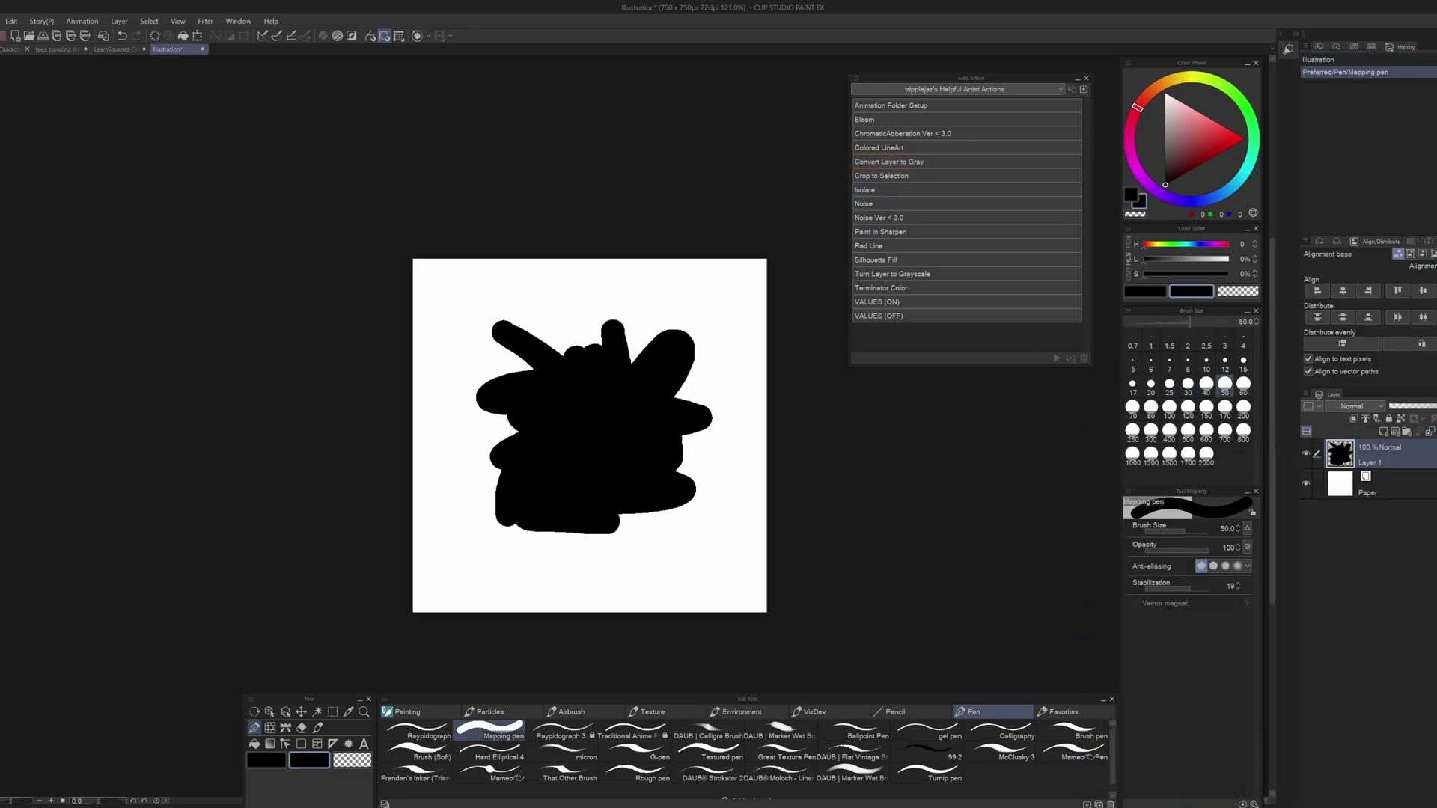
Convert Layer 1 to a raster layer with Gray expression color.
{"action": "right_click", "coordinate": [1334, 464]}
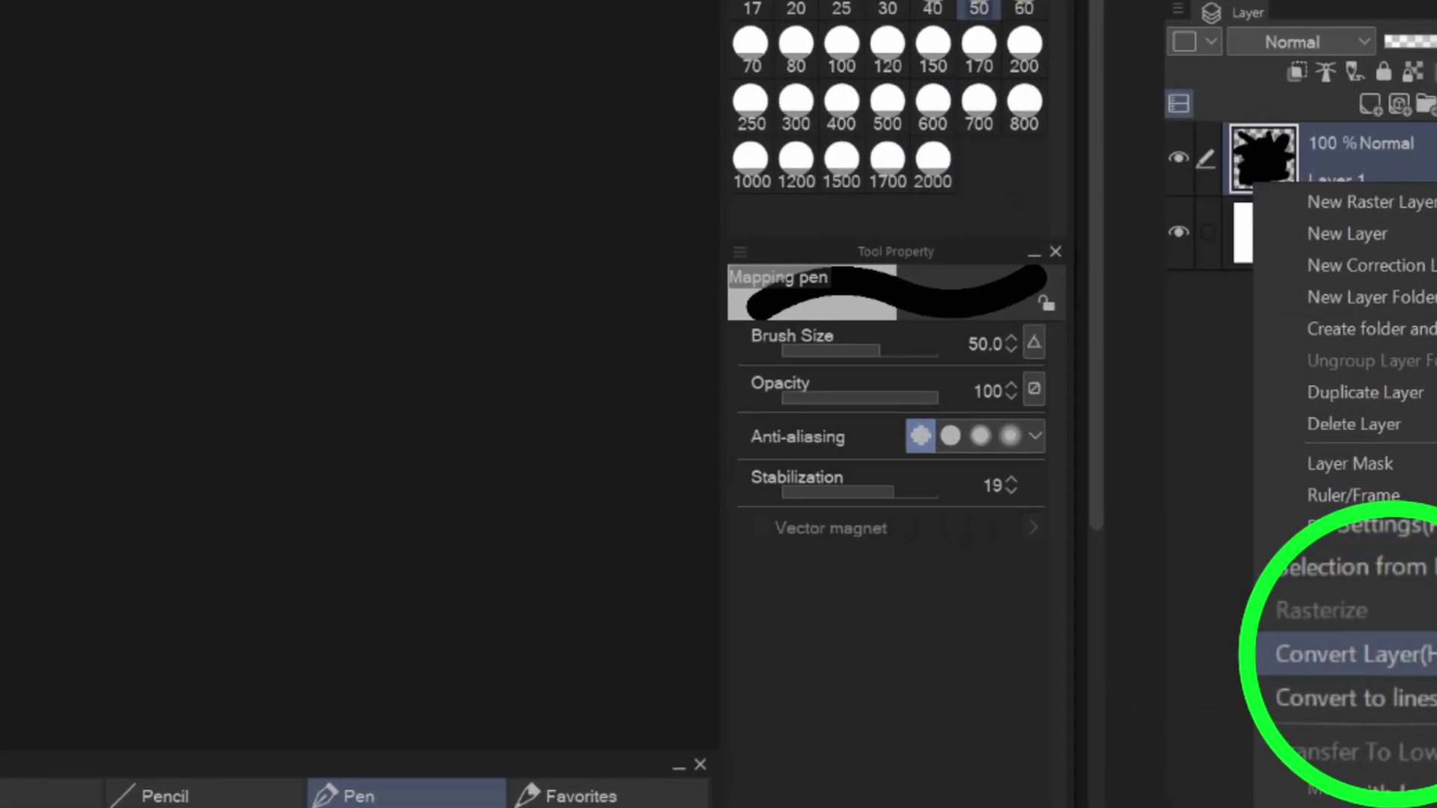
{"action": "left_click", "coordinate": [1348, 654]}
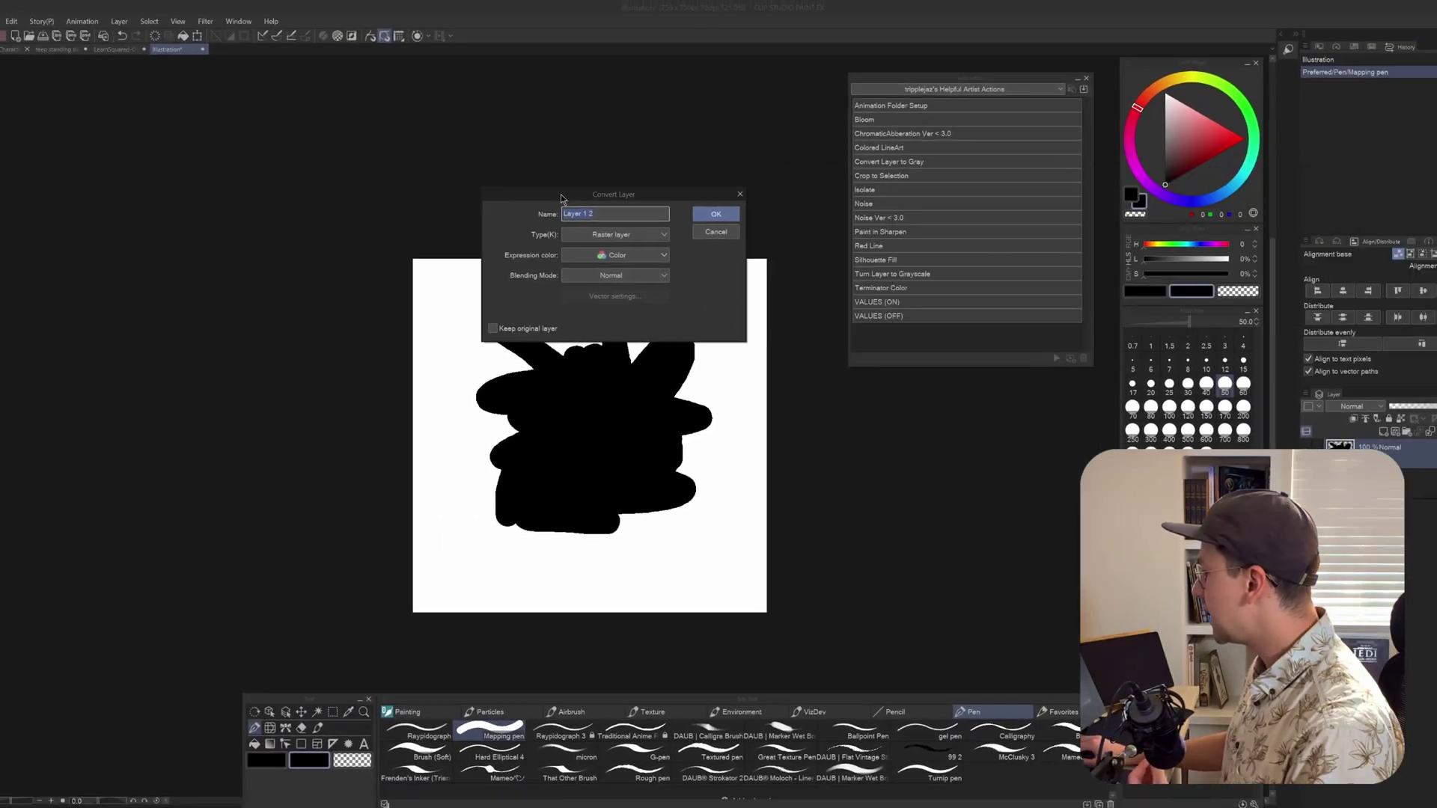
{"action": "left_click", "coordinate": [380, 248]}
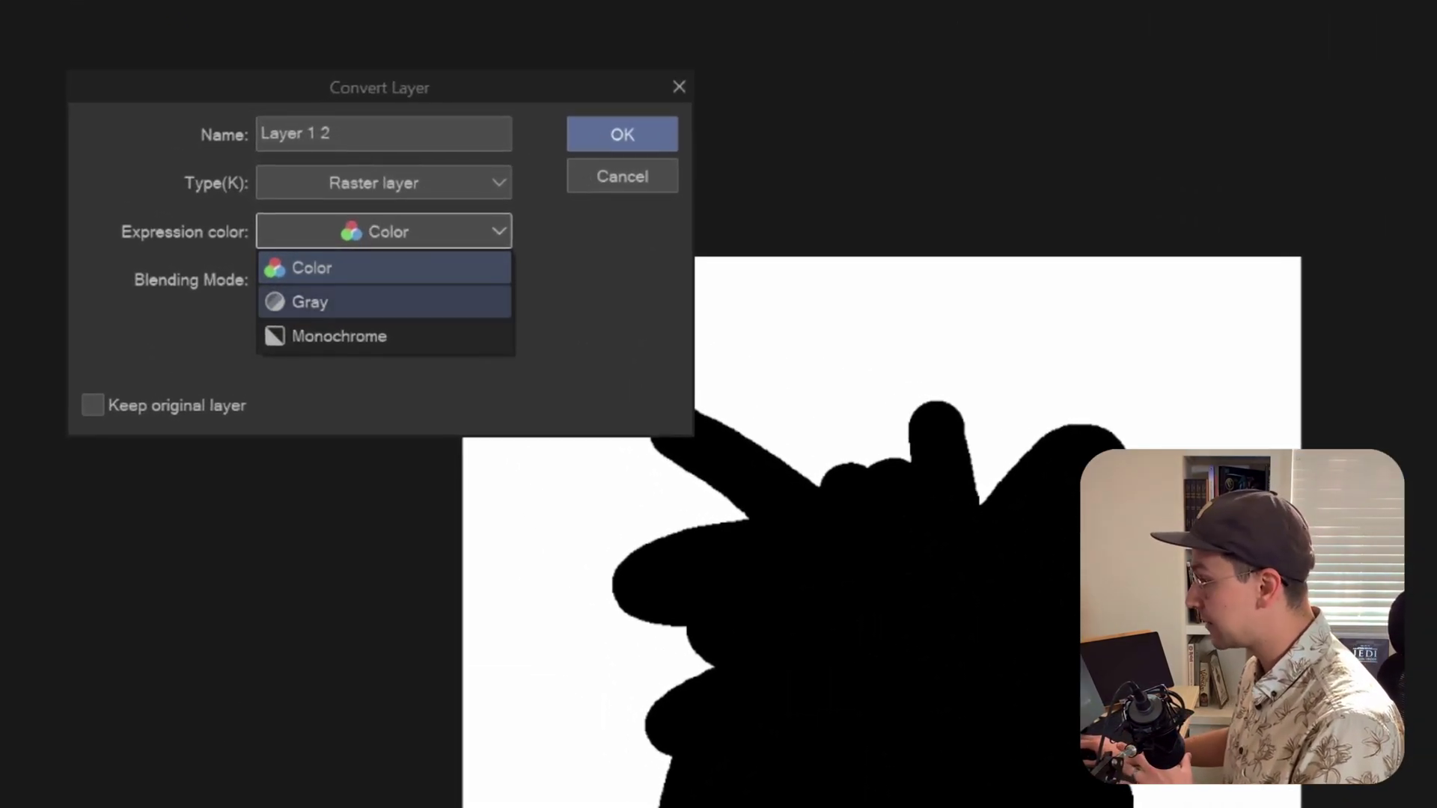
{"action": "left_click", "coordinate": [310, 301]}
{"action": "key", "text": "Return"}
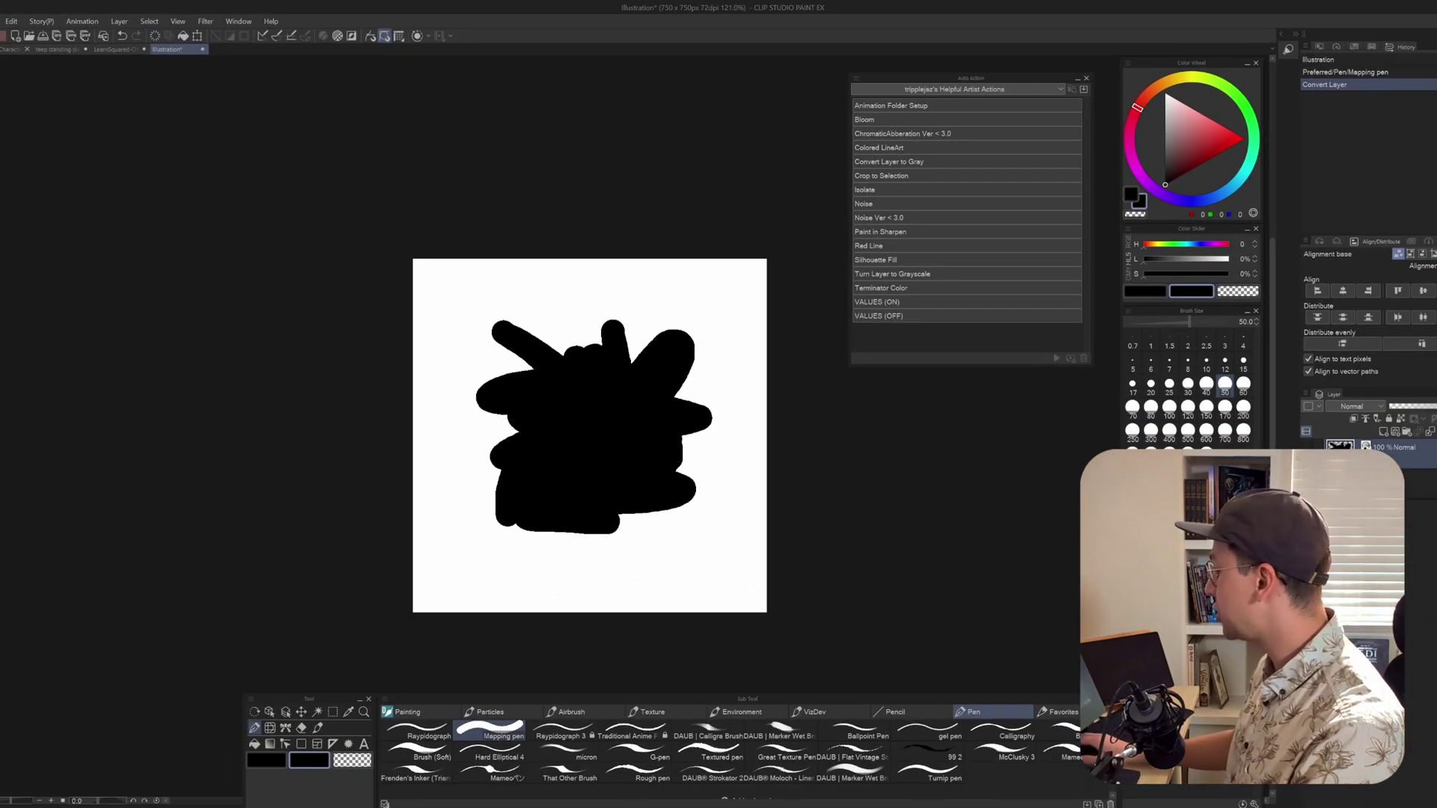
Undo the gray conversion of the scribble layer and reapply it.
{"action": "key", "text": "ctrl+z"}
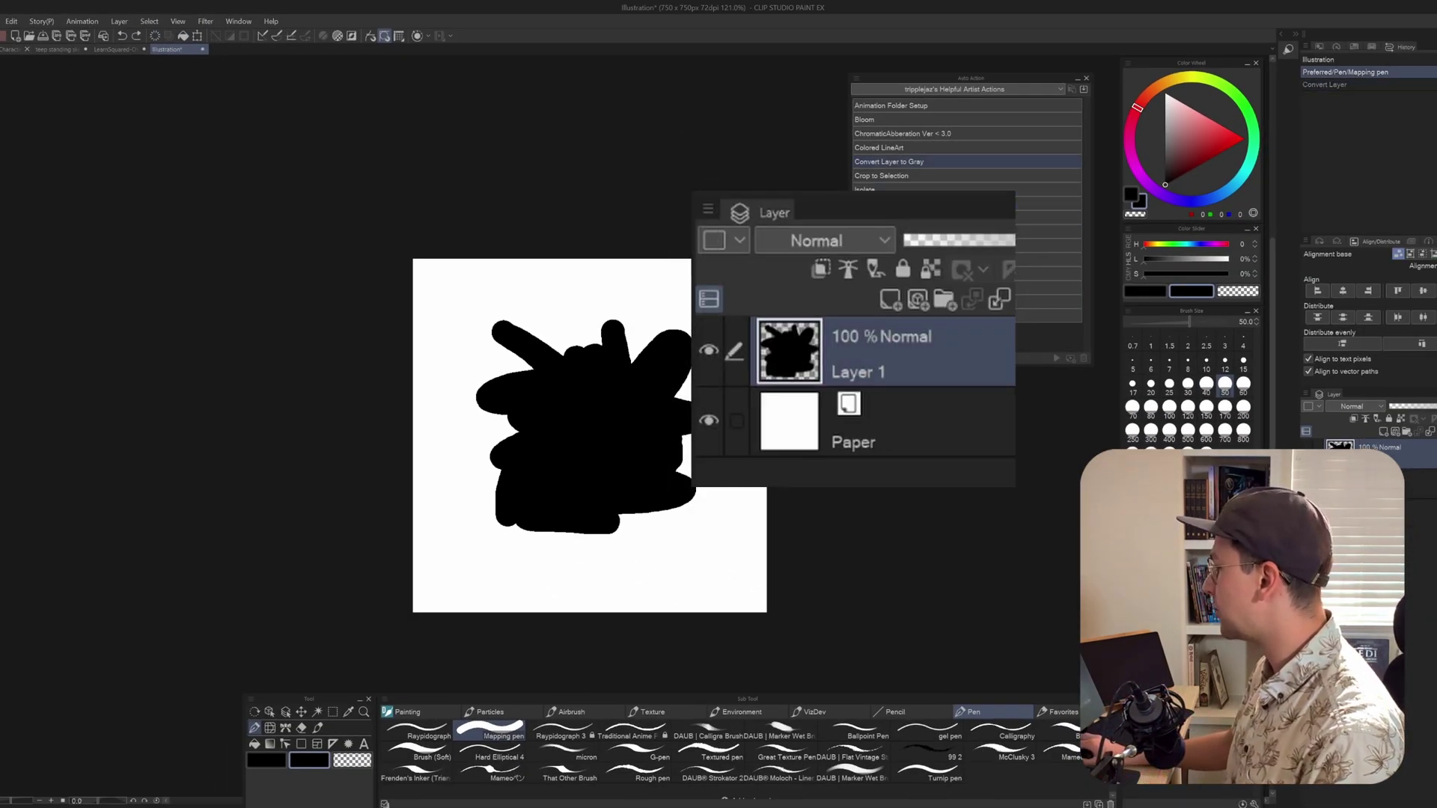
{"action": "key", "text": "ctrl+y"}
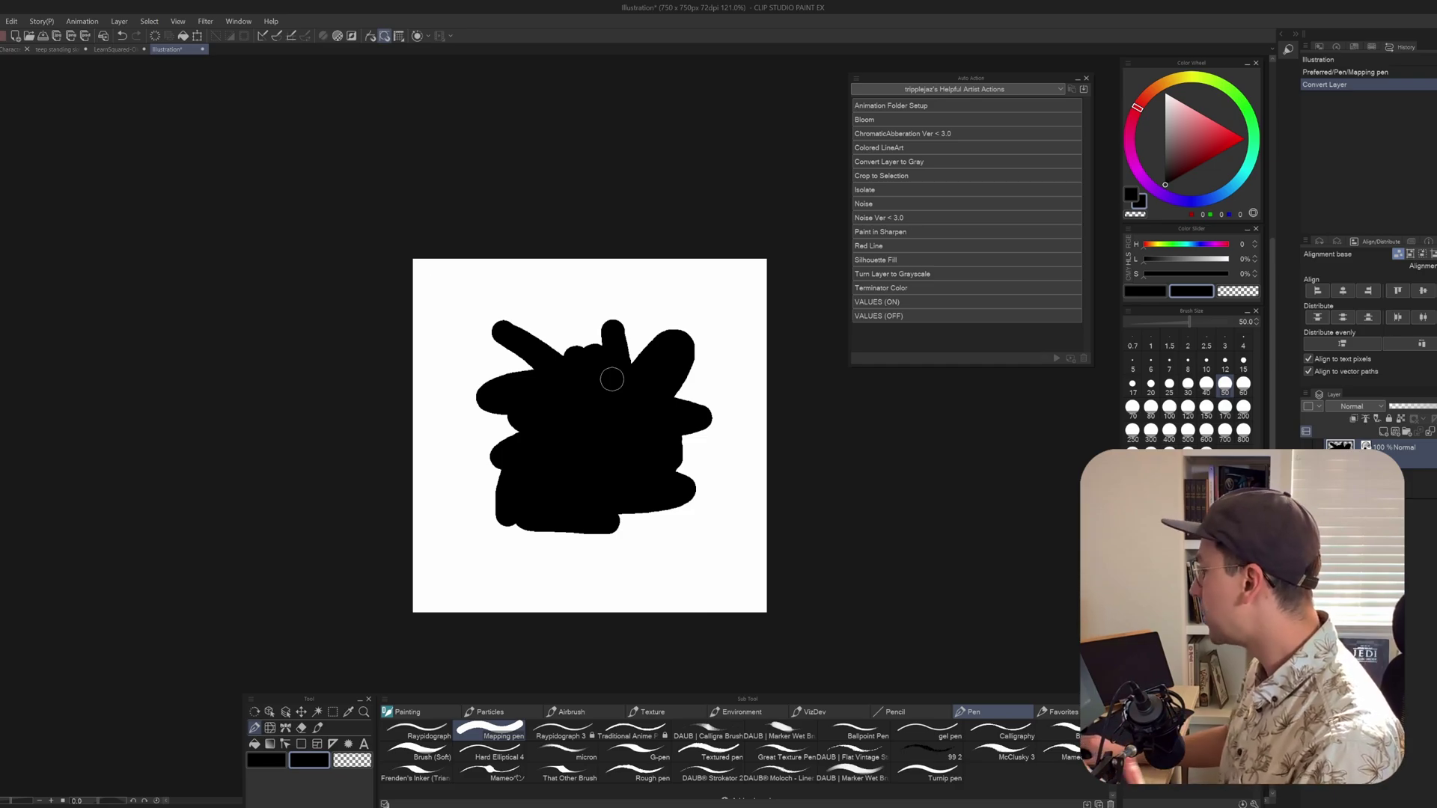
{"action": "scroll", "coordinate": [288, 261], "scroll_direction": "down", "scroll_amount": 1}
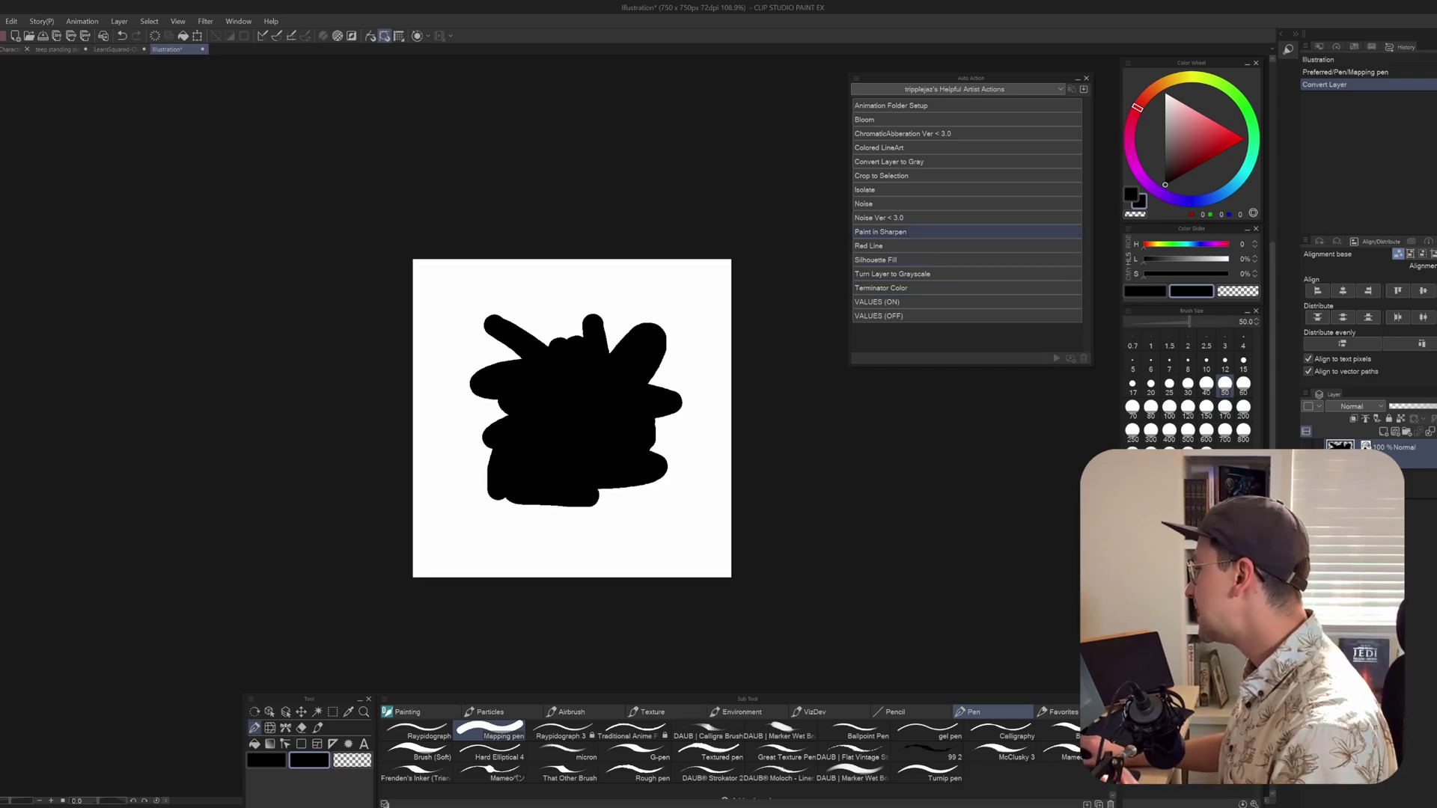
{"action": "left_click", "coordinate": [898, 134]}
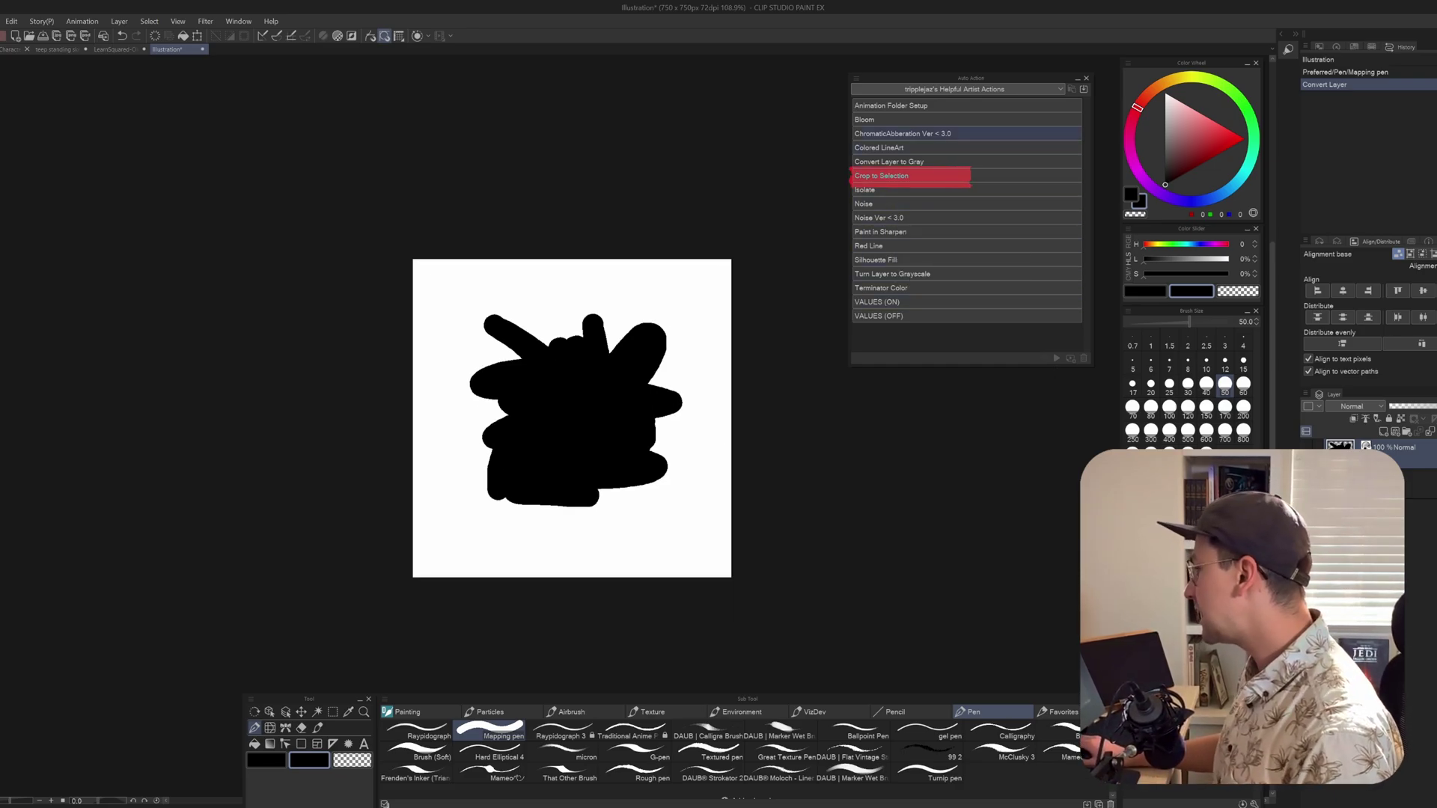
Select the scribble layer's contents and crop the canvas to them with the Crop to Selection action, then dismiss the save dialog.
{"action": "left_click", "coordinate": [1340, 447], "text": "ctrl"}
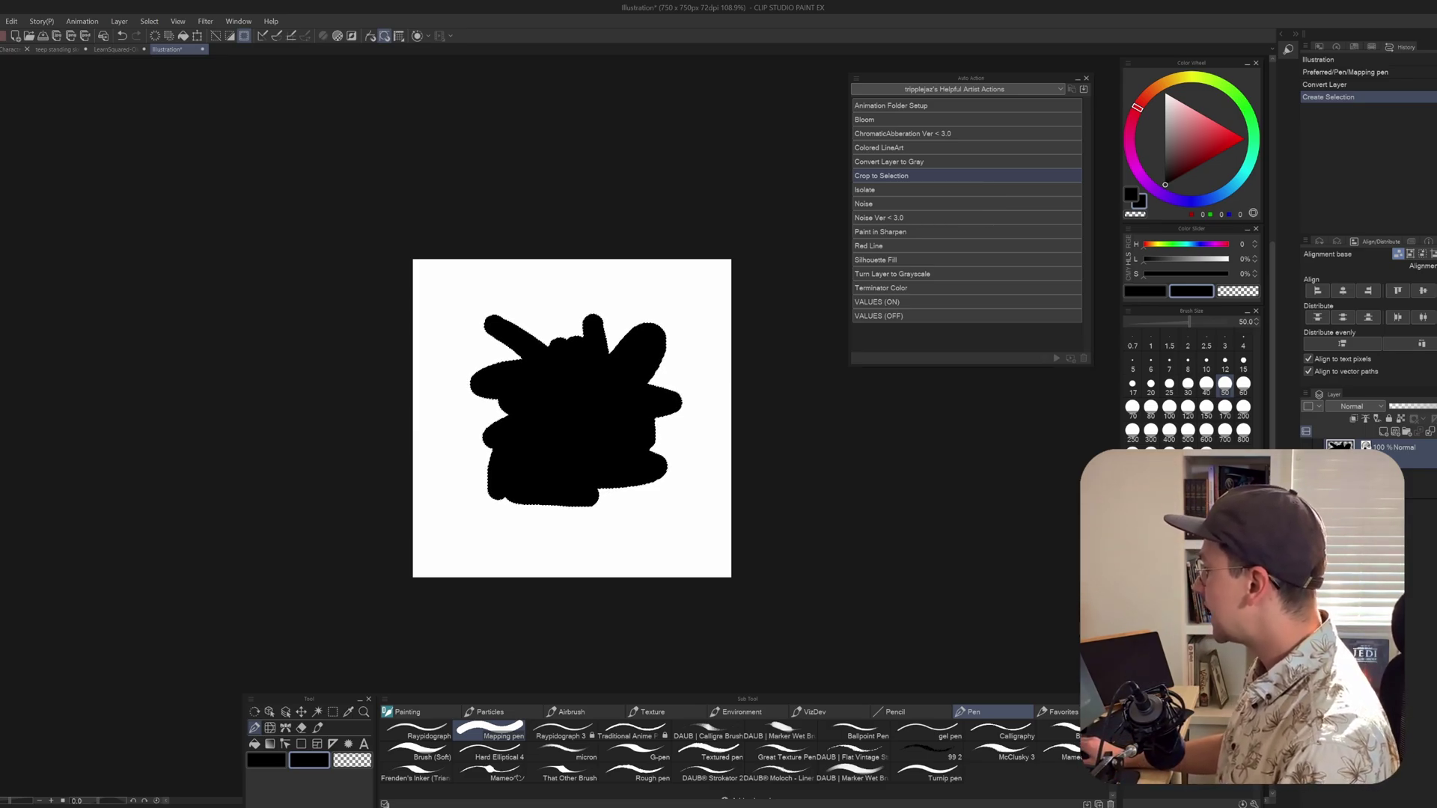
{"action": "left_click", "coordinate": [881, 175]}
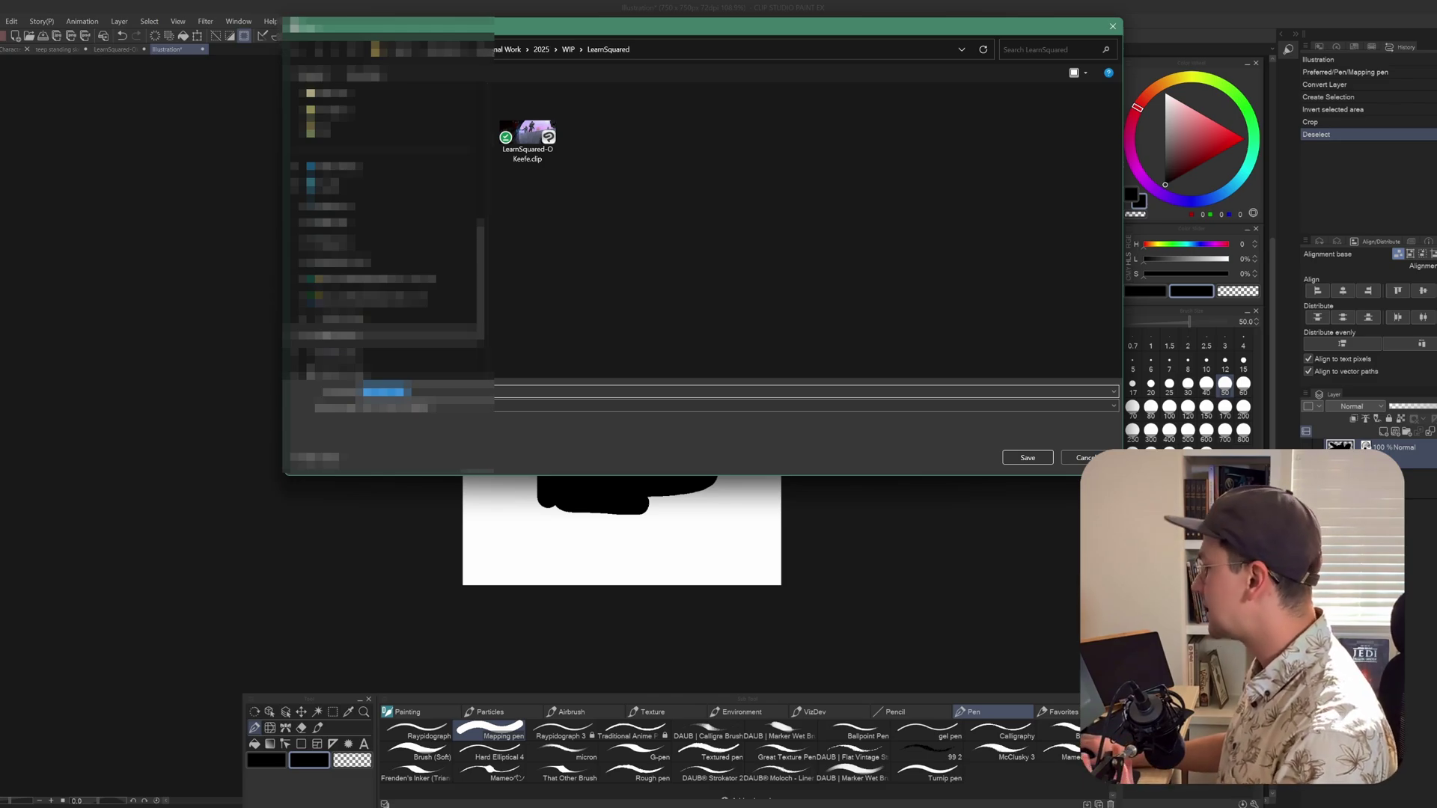
{"action": "left_click", "coordinate": [1085, 457]}
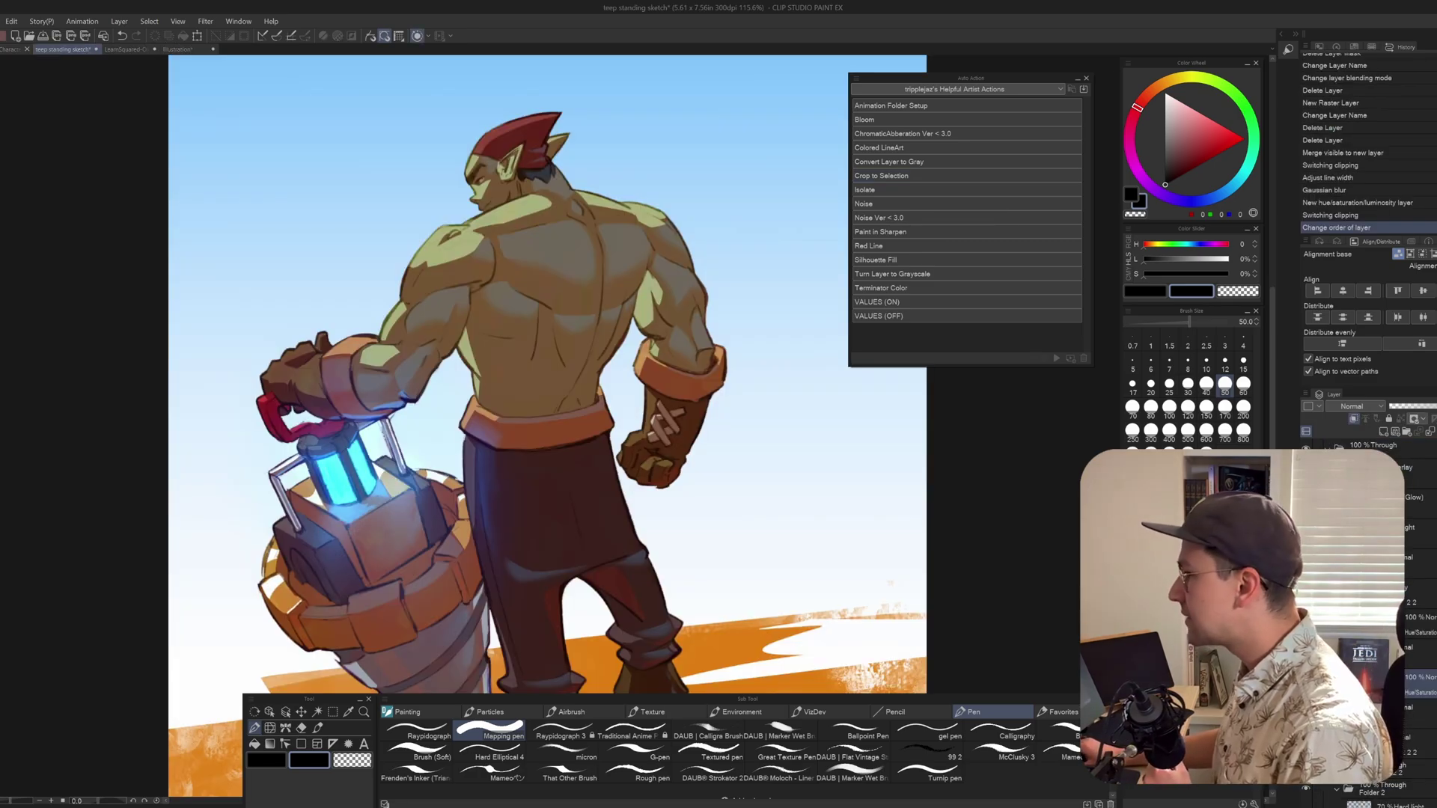
Select the character's folder, Folder 1 2 2 2, in the teep standing sketch document and run the Isolate action on it.
{"action": "scroll", "coordinate": [714, 381], "scroll_direction": "down", "scroll_amount": 1}
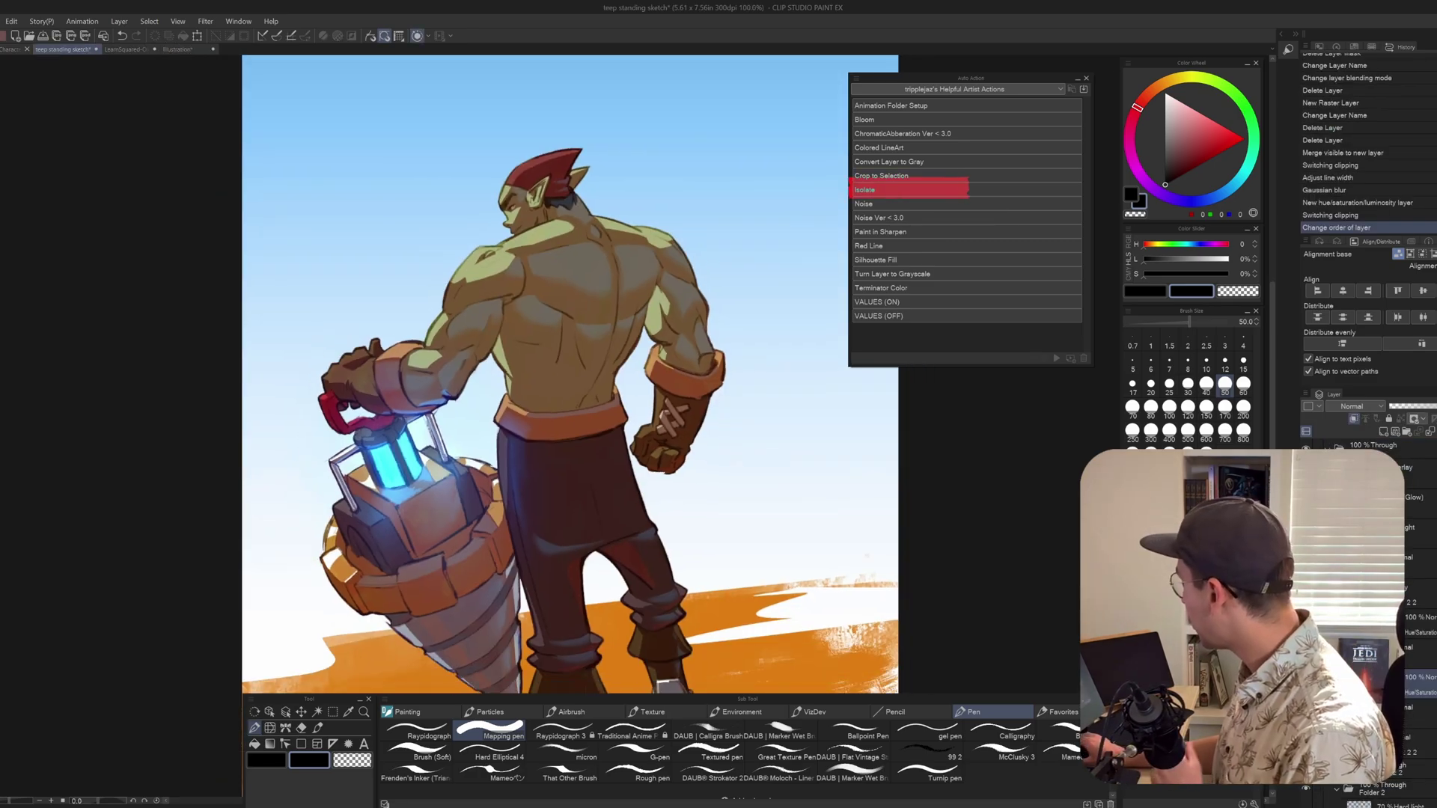
{"action": "scroll", "coordinate": [1370, 621], "scroll_direction": "down", "scroll_amount": 2}
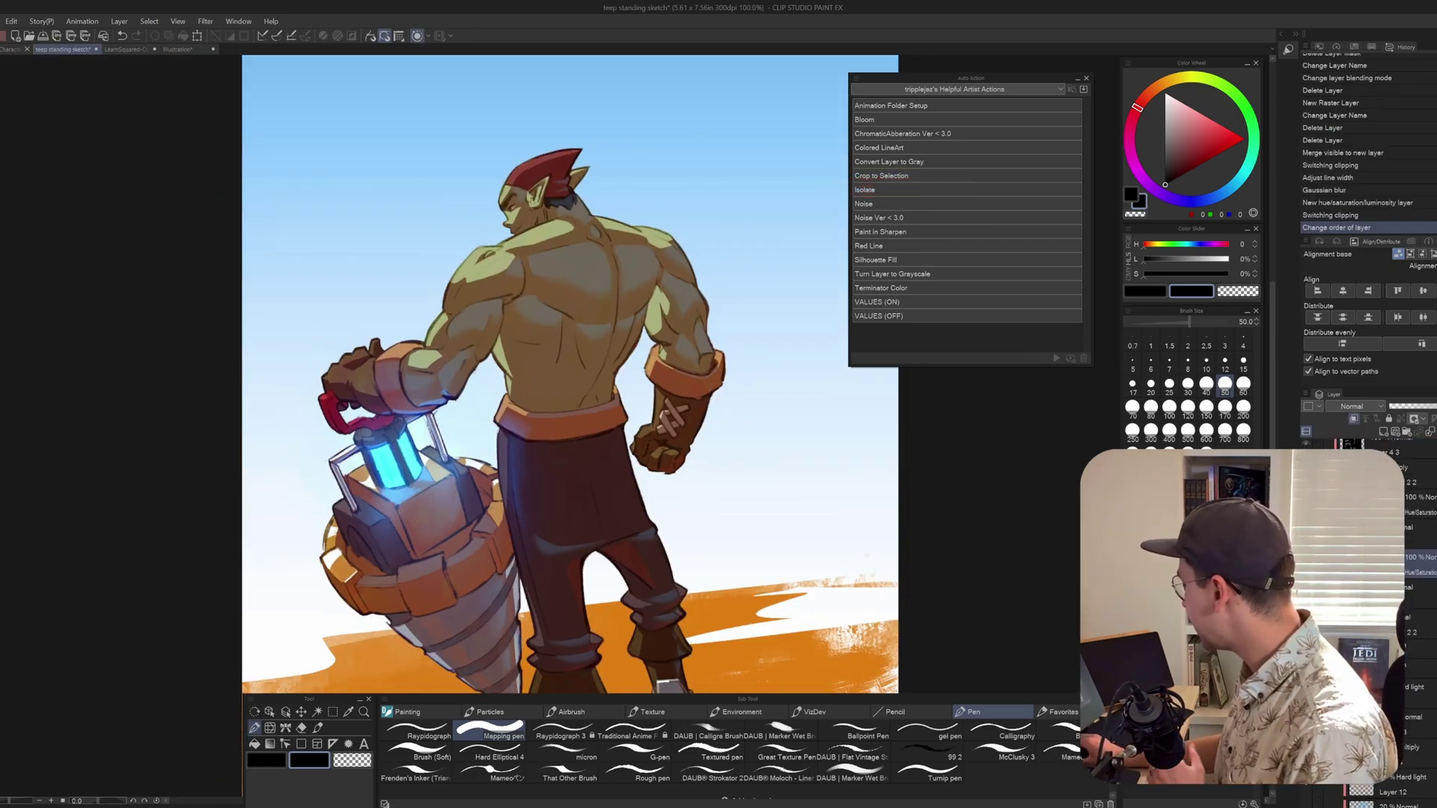
{"action": "left_click", "coordinate": [1420, 624]}
{"action": "left_click", "coordinate": [1420, 649]}
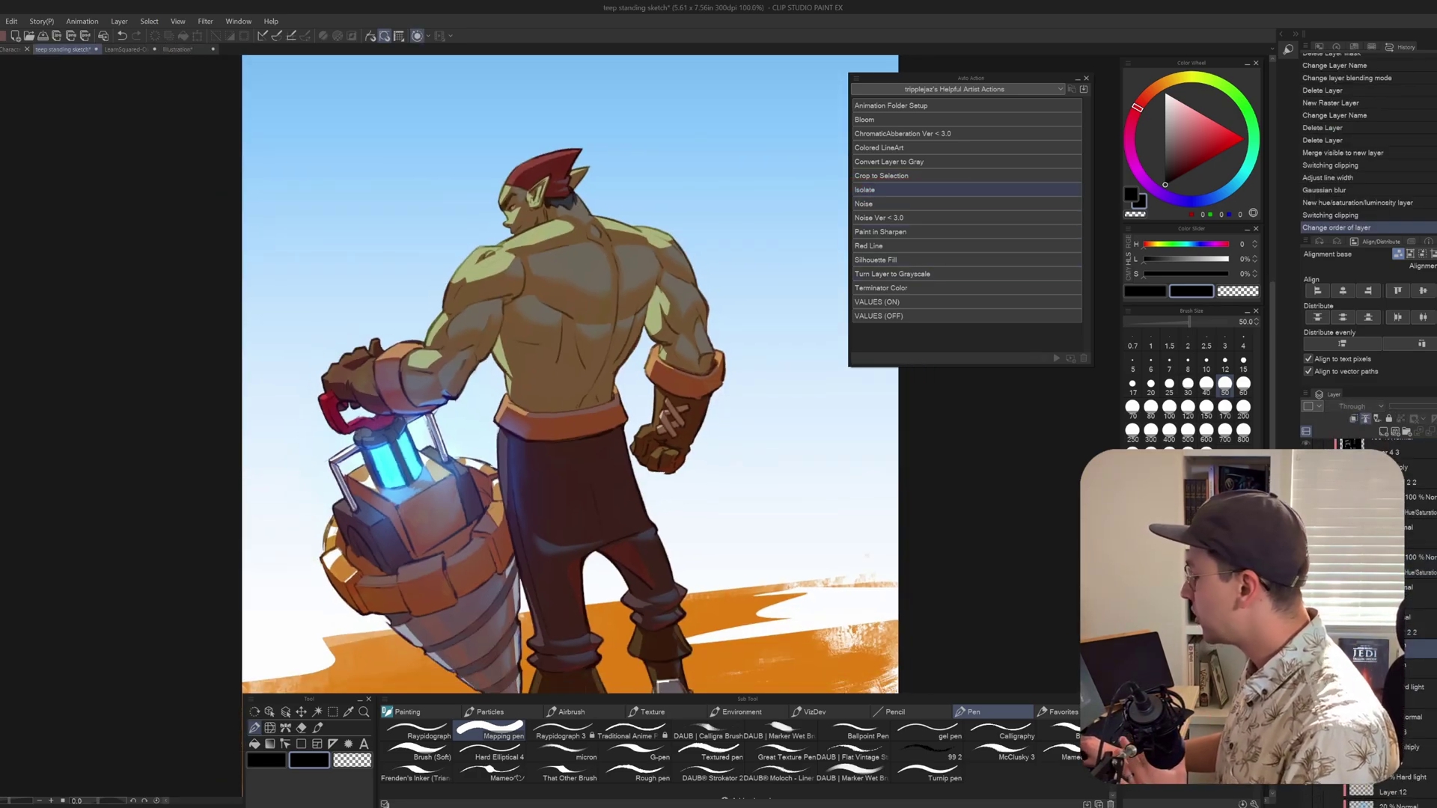
{"action": "key", "text": "F1"}
{"action": "key", "text": "ctrl+minus"}
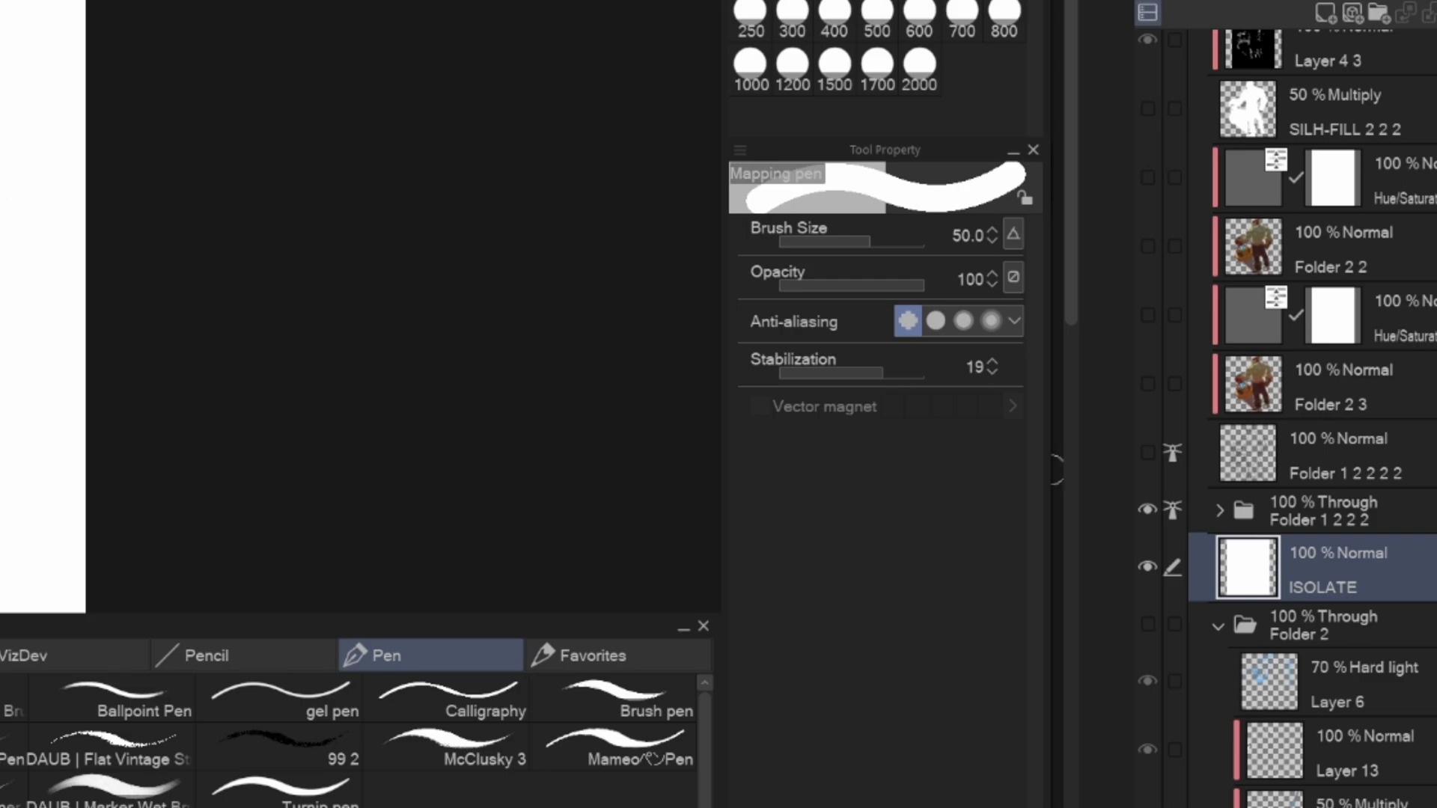
{"action": "scroll", "coordinate": [1318, 419], "scroll_direction": "down", "scroll_amount": 1}
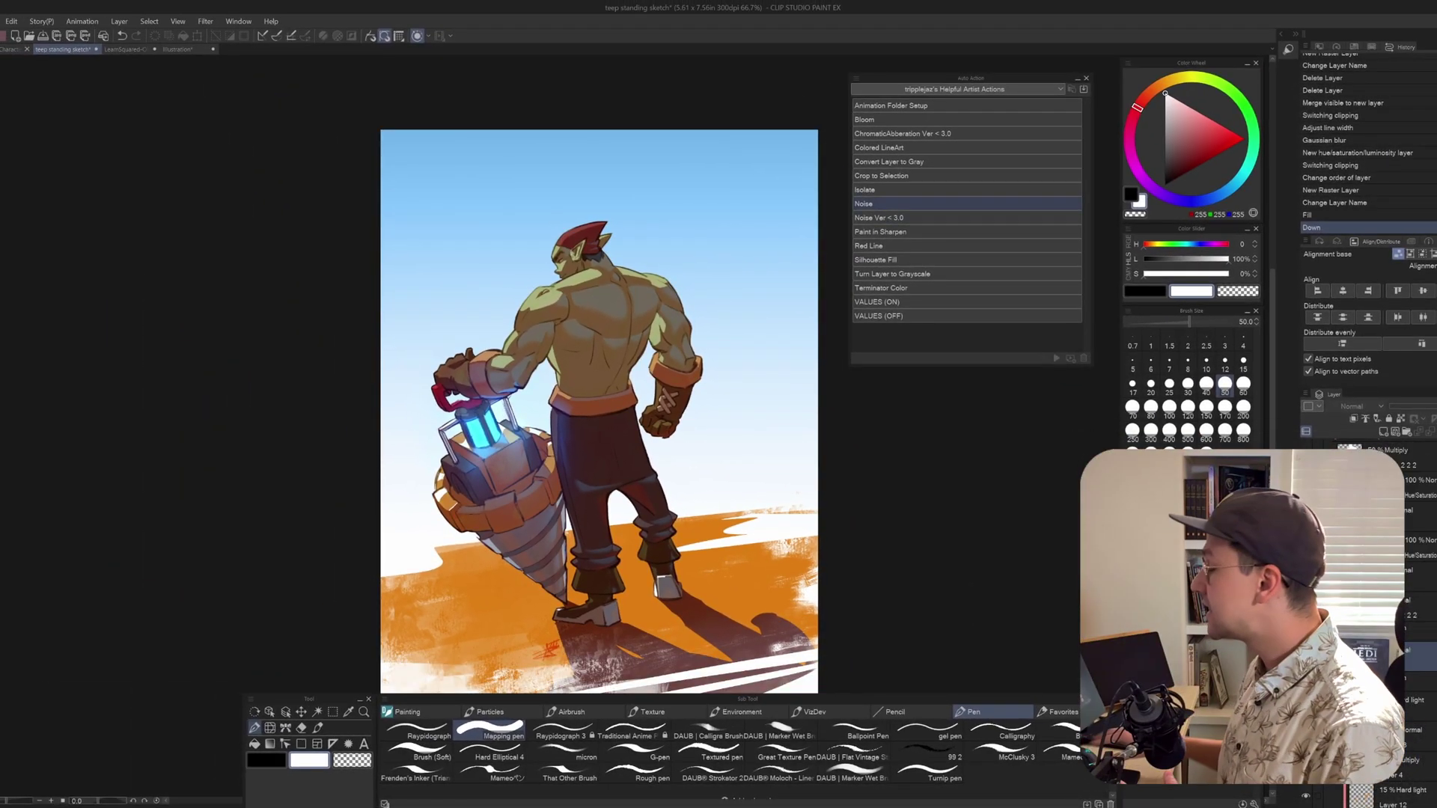
Run the Noise action on the illustration, inspect the grain on the figure up close and delete the noise layer.
{"action": "left_click", "coordinate": [899, 203]}
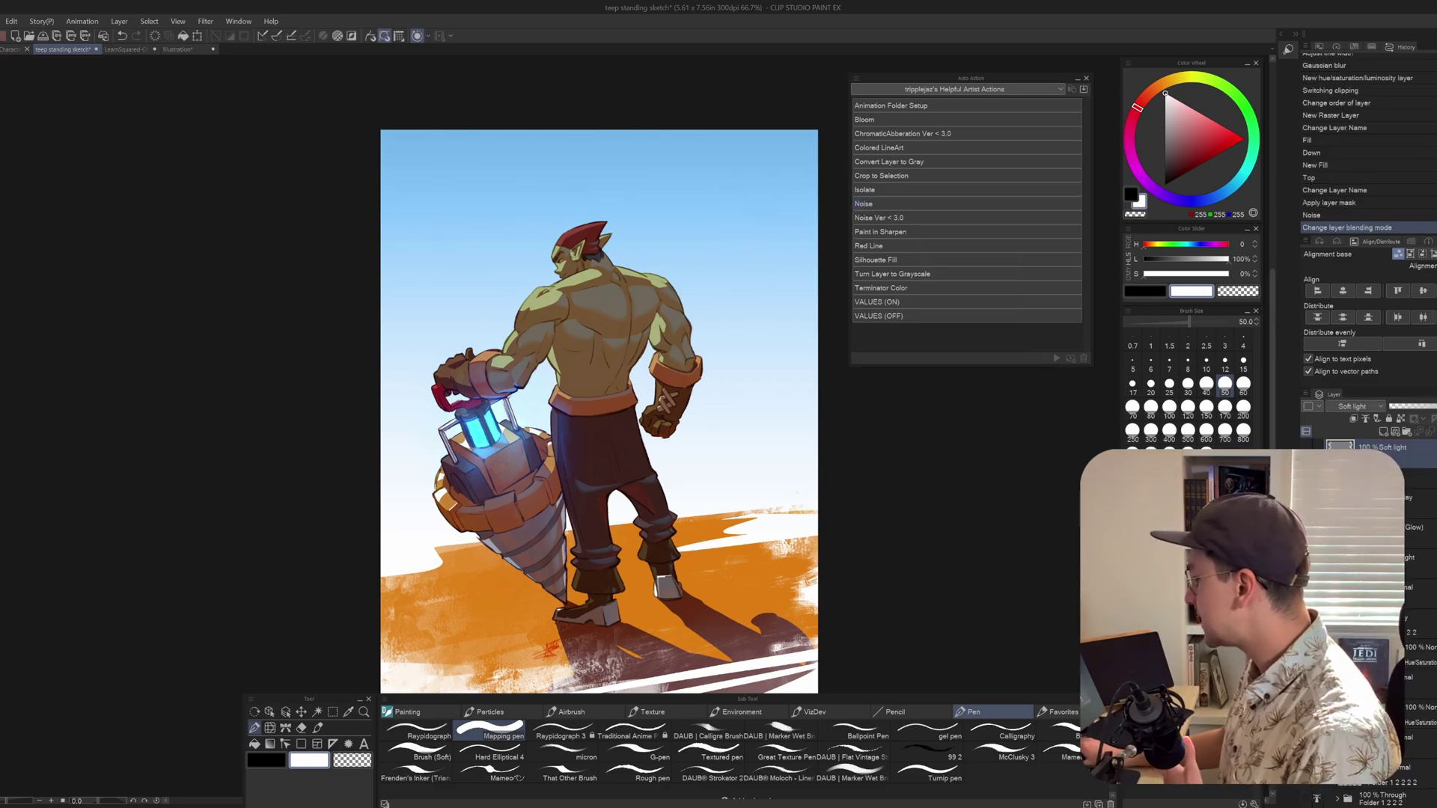
{"action": "key", "text": "alt+space"}
{"action": "left_click_drag", "start_coordinate": [610, 266], "coordinate": [662, 267]}
{"action": "mouse_move", "coordinate": [629, 367]}
{"action": "left_mouse_down"}
{"action": "mouse_move", "coordinate": [689, 366]}
{"action": "mouse_move", "coordinate": [621, 367]}
{"action": "left_mouse_up"}
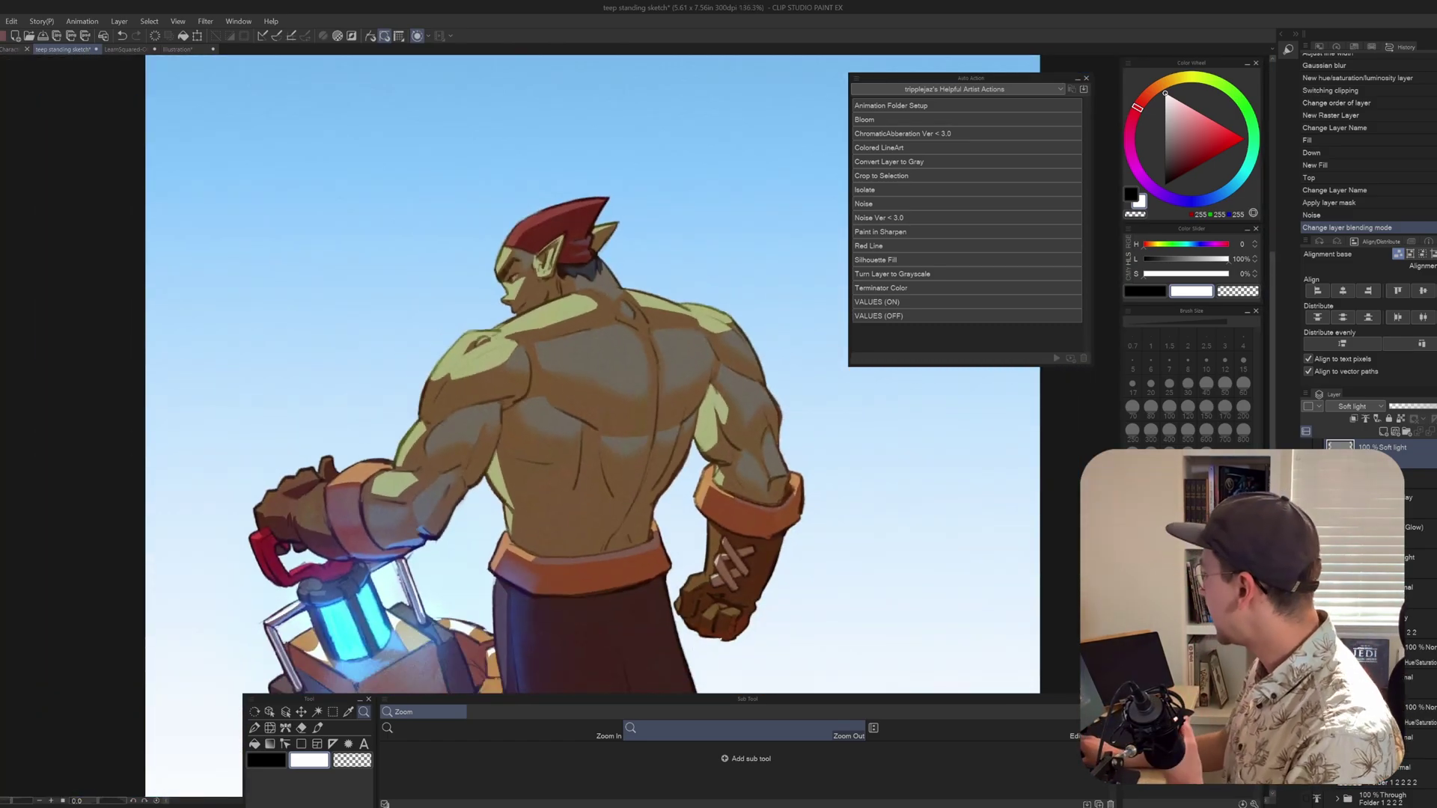
{"action": "key", "text": "Delete"}
Run the Noise Ver < 3.0 action from a lower layer and inspect its grain on the figure's back at different magnifications.
{"action": "scroll", "coordinate": [1420, 569], "scroll_direction": "down", "scroll_amount": 3}
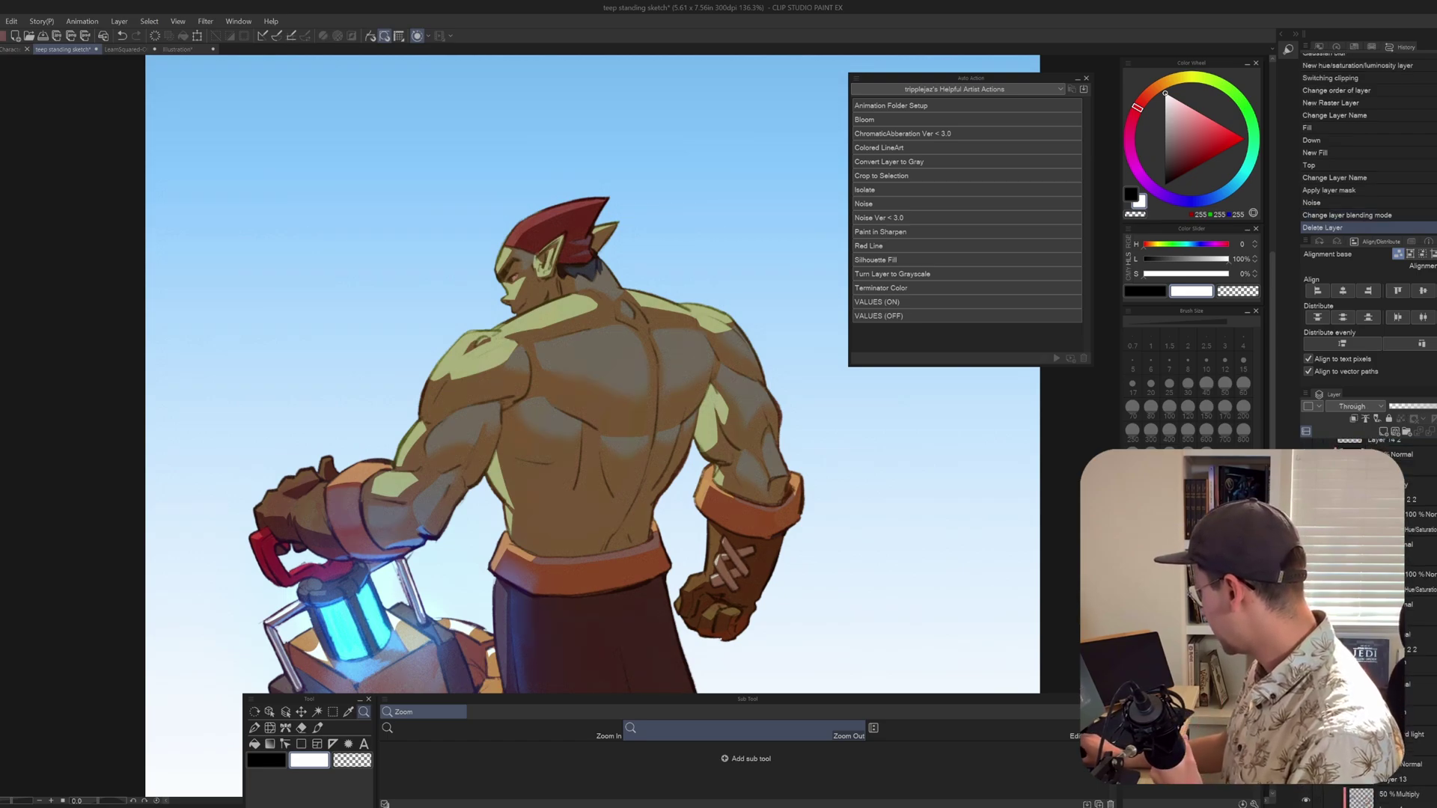
{"action": "left_click", "coordinate": [1421, 642]}
{"action": "mouse_move", "coordinate": [890, 218]}
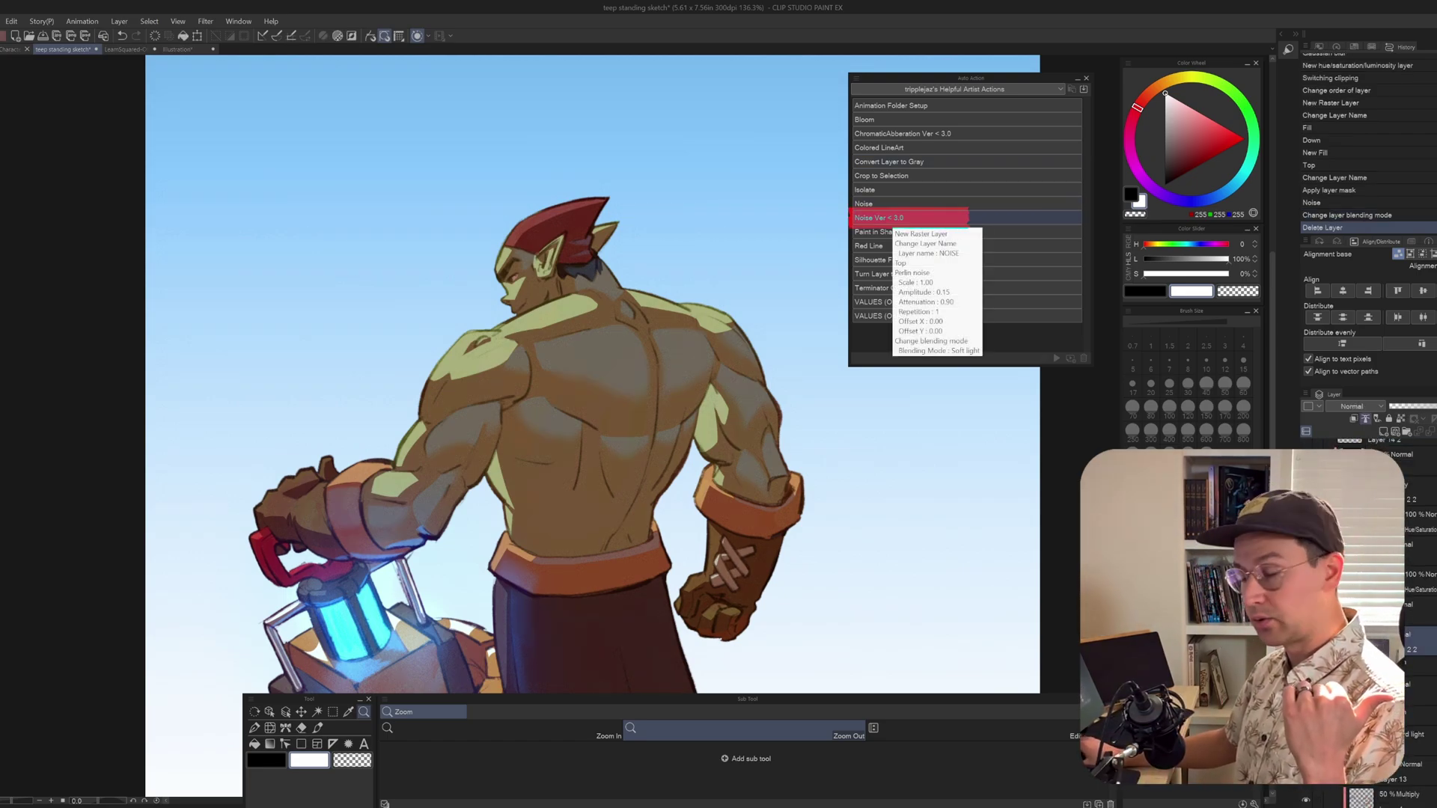
{"action": "left_click", "coordinate": [891, 218]}
{"action": "left_click_drag", "start_coordinate": [628, 368], "coordinate": [741, 367]}
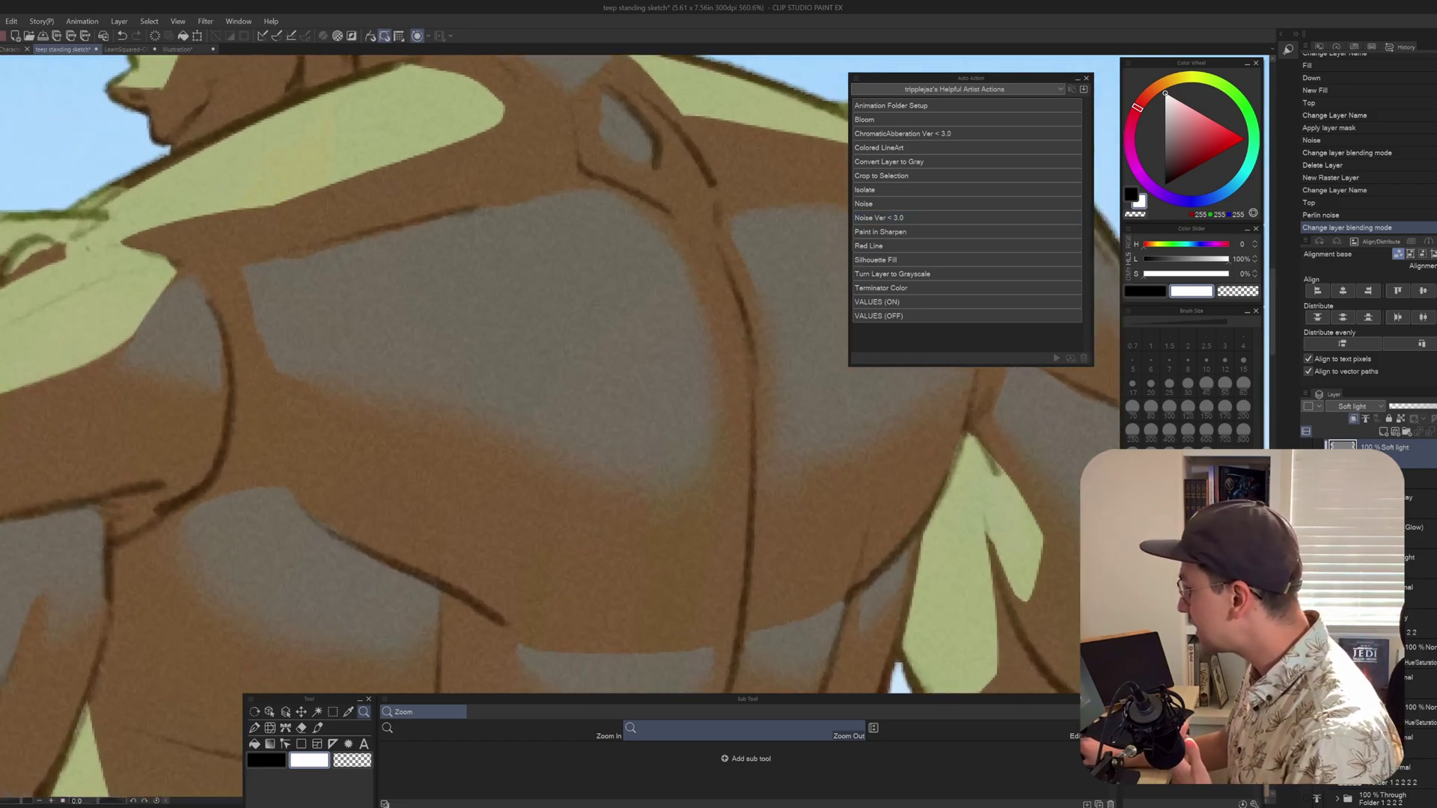
{"action": "scroll", "coordinate": [539, 375], "scroll_direction": "down", "scroll_amount": 1}
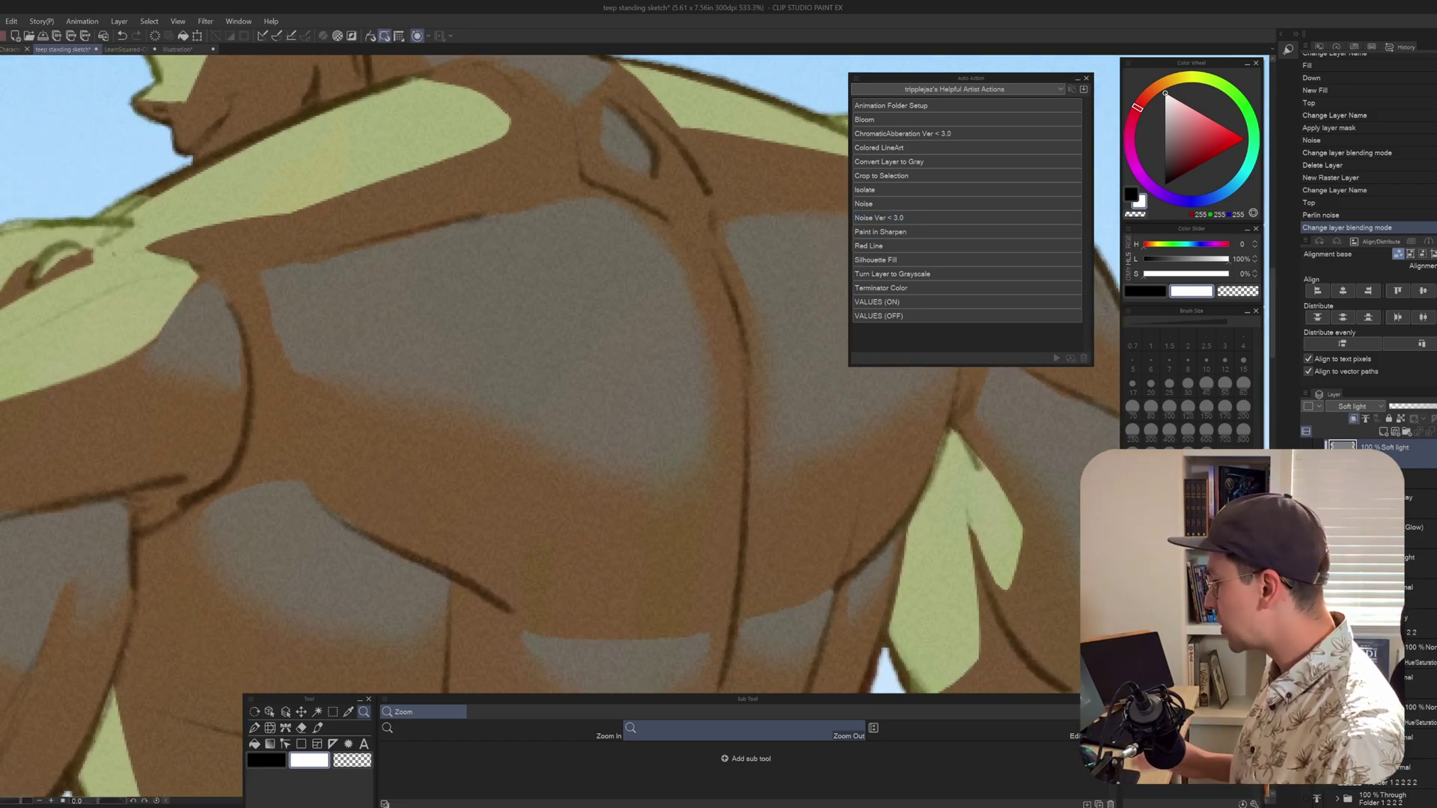
{"action": "scroll", "coordinate": [539, 374], "scroll_direction": "down", "scroll_amount": 6}
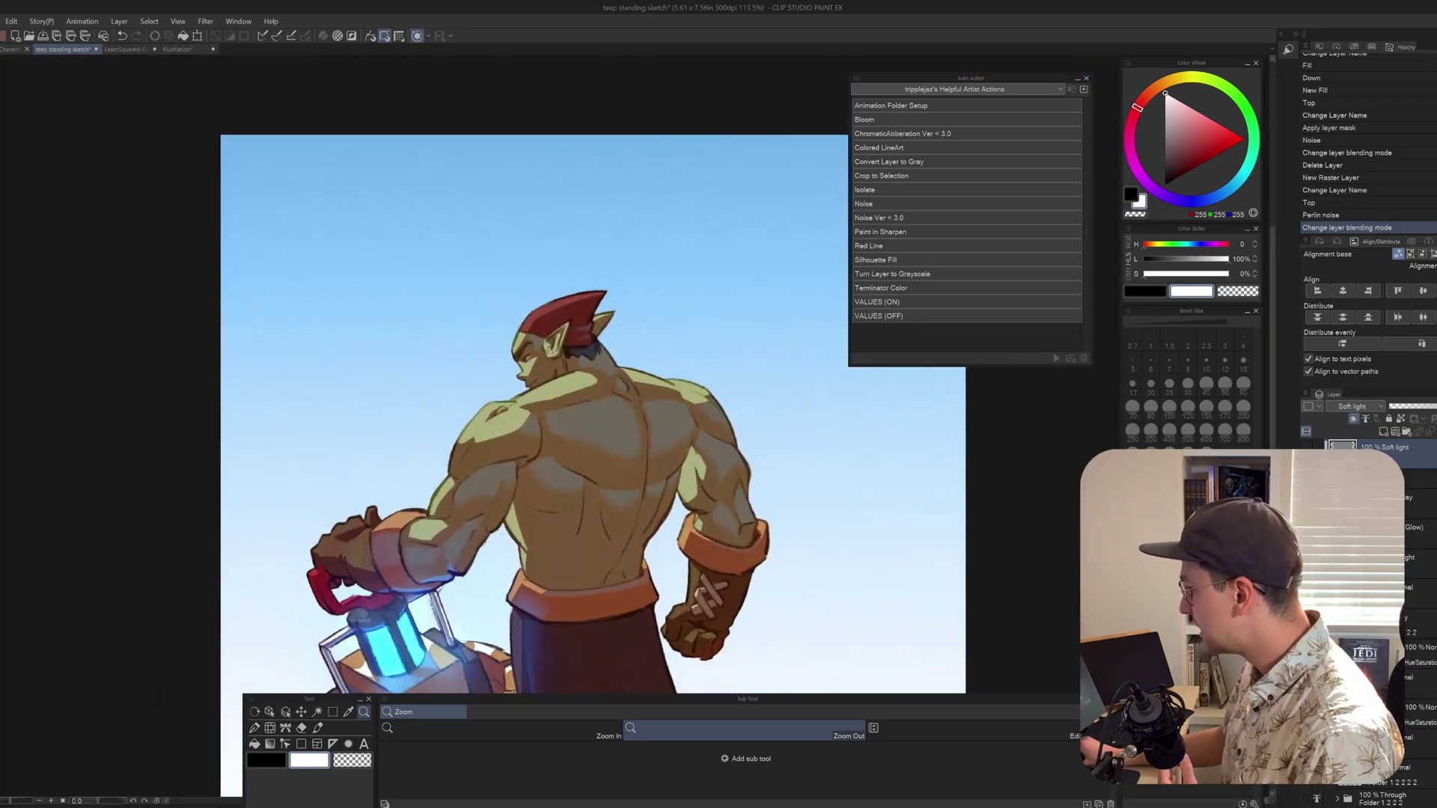
{"action": "scroll", "coordinate": [539, 374], "scroll_direction": "up", "scroll_amount": 3}
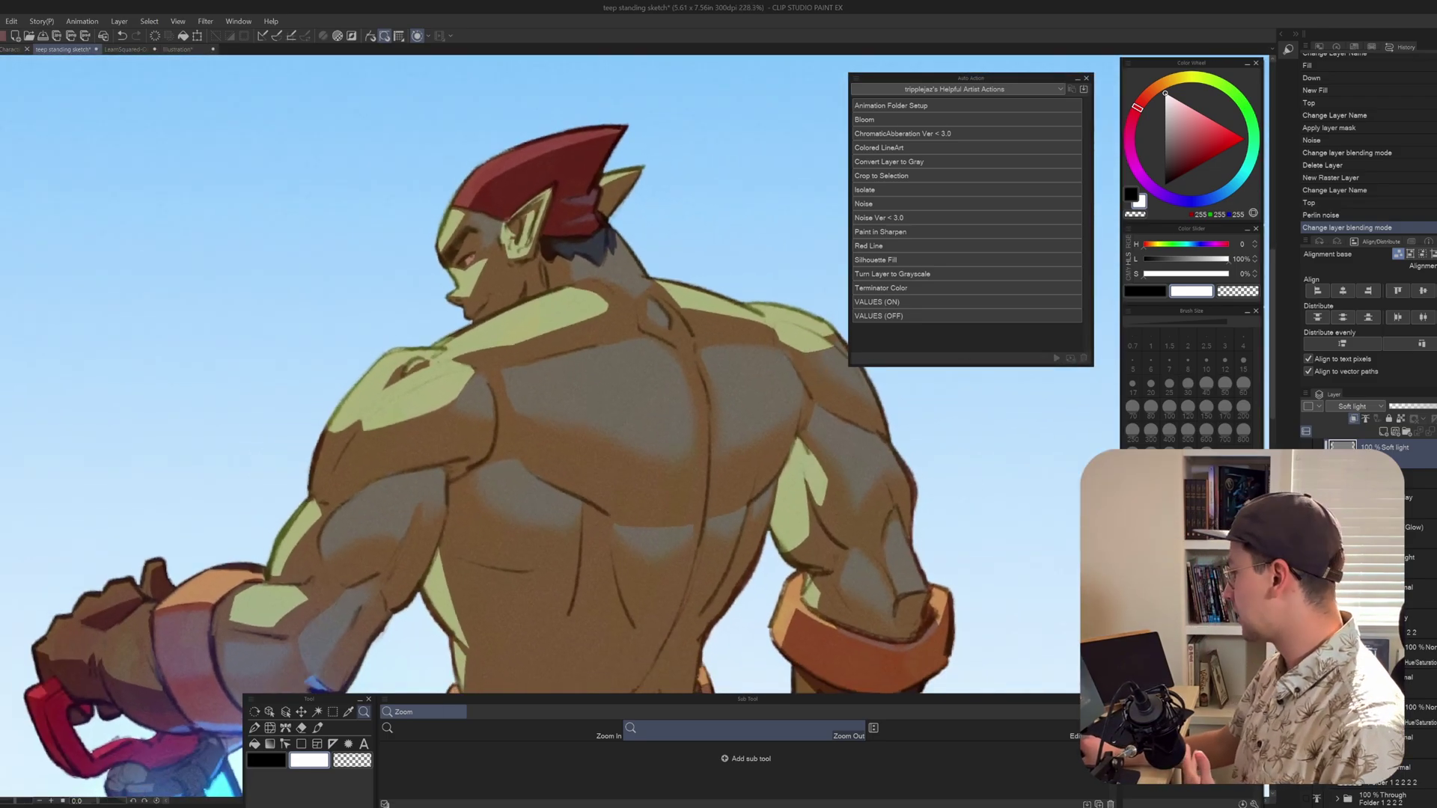
Delete the Noise Ver < 3.0 layer and run the Noise action again for comparison.
{"action": "key", "text": "Delete"}
{"action": "left_click", "coordinate": [1056, 358]}
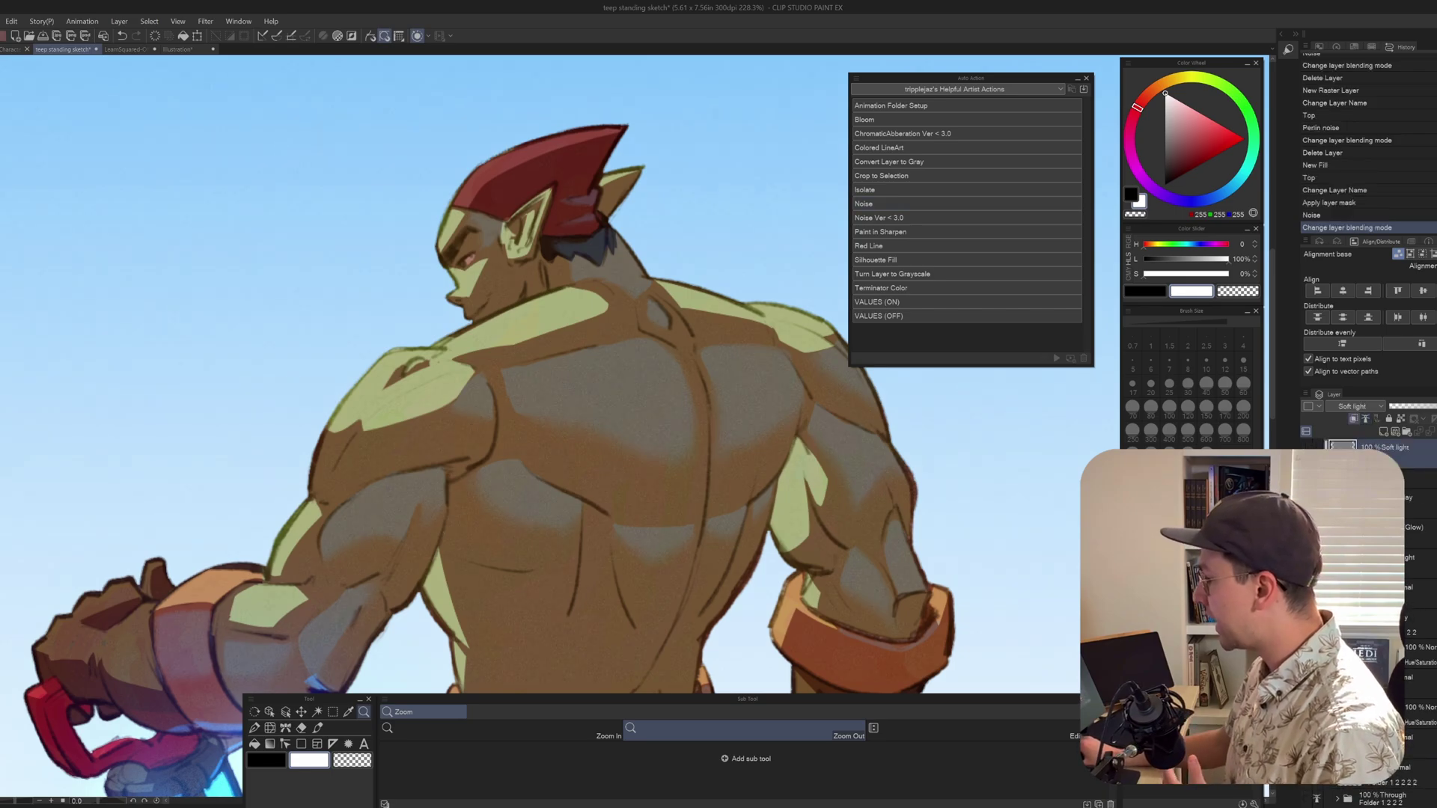
{"action": "scroll", "coordinate": [571, 379], "scroll_direction": "up", "scroll_amount": 4}
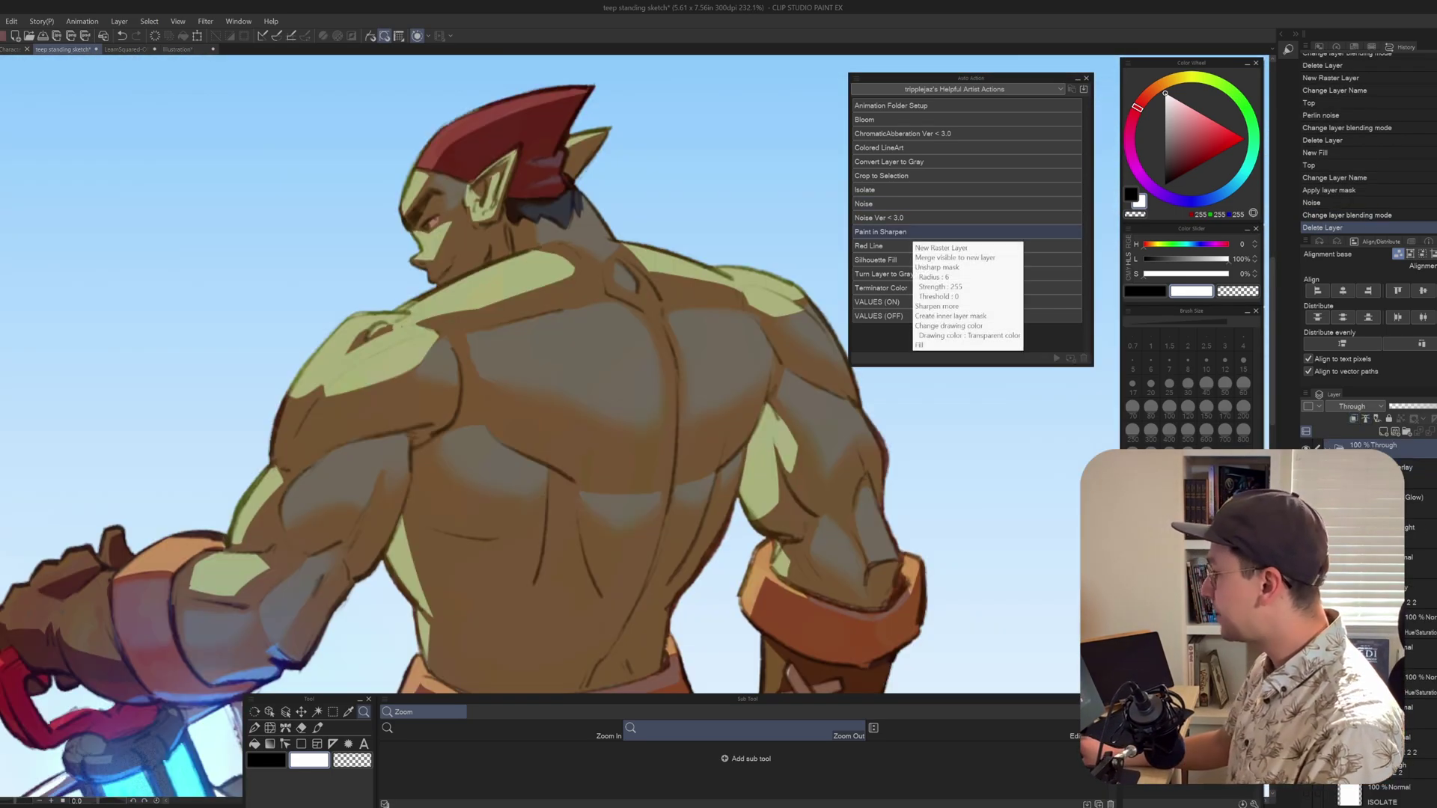
Run the Paint In Sharpen action and reveal the sharpening over the figure by painting the layer mask with the Soft Round brush.
{"action": "left_click", "coordinate": [909, 232]}
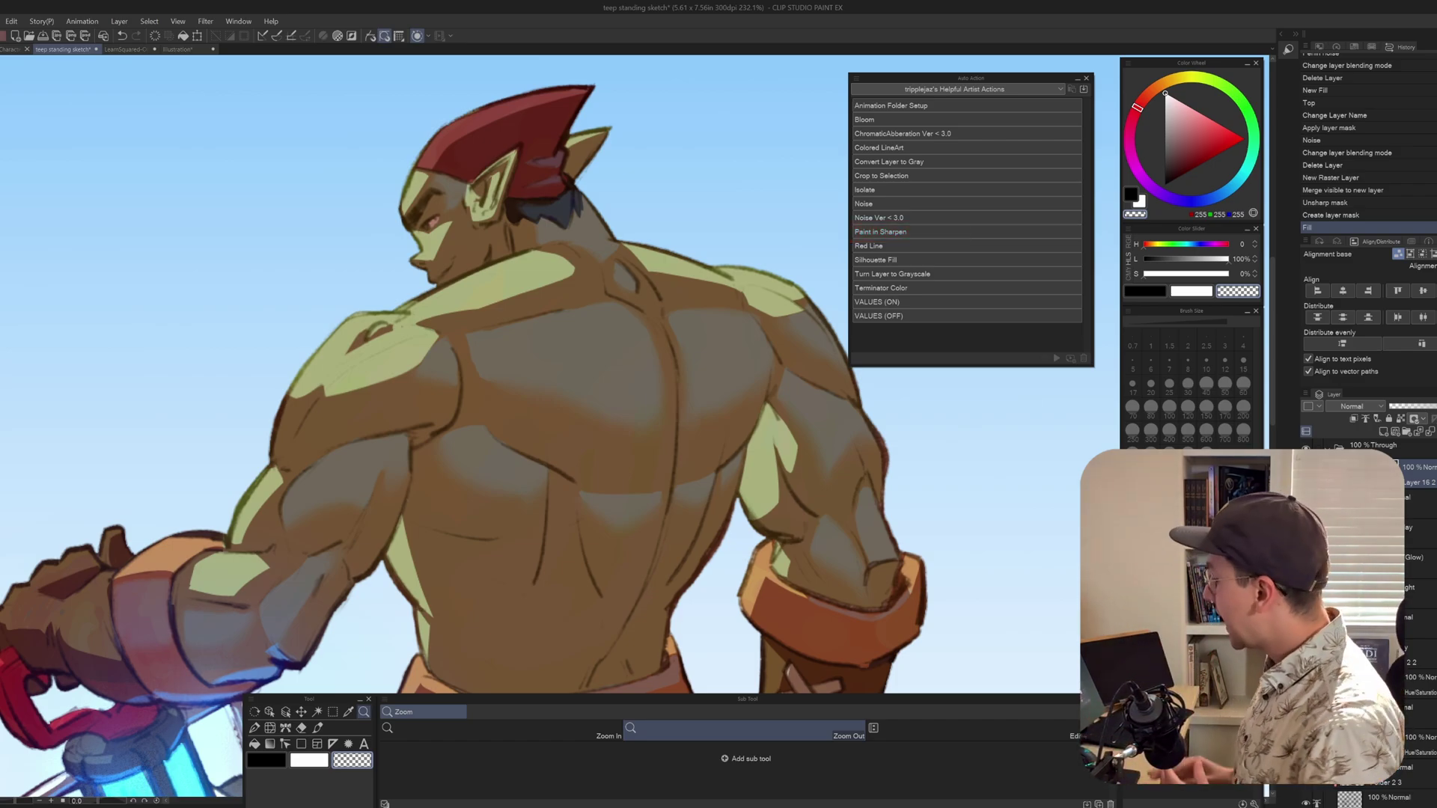
{"action": "key", "text": "p"}
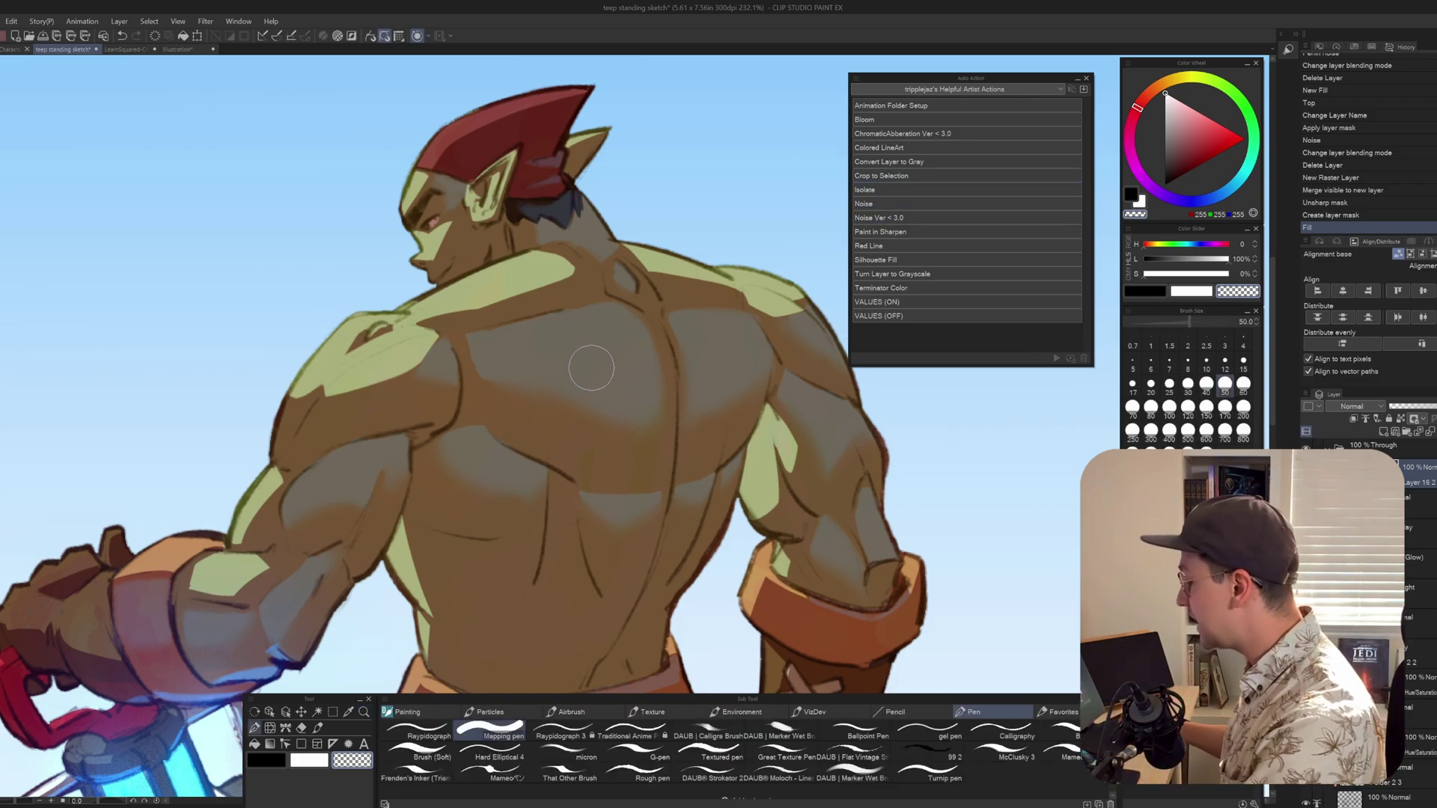
{"action": "key", "text": "]"}
{"action": "key", "text": "]"}
{"action": "key", "text": "]"}
{"action": "key", "text": "]"}
{"action": "key", "text": "]"}
{"action": "key", "text": "c"}
{"action": "mouse_move", "coordinate": [608, 305]}
{"action": "left_mouse_down"}
{"action": "mouse_move", "coordinate": [605, 277]}
{"action": "mouse_move", "coordinate": [545, 326]}
{"action": "left_mouse_up"}
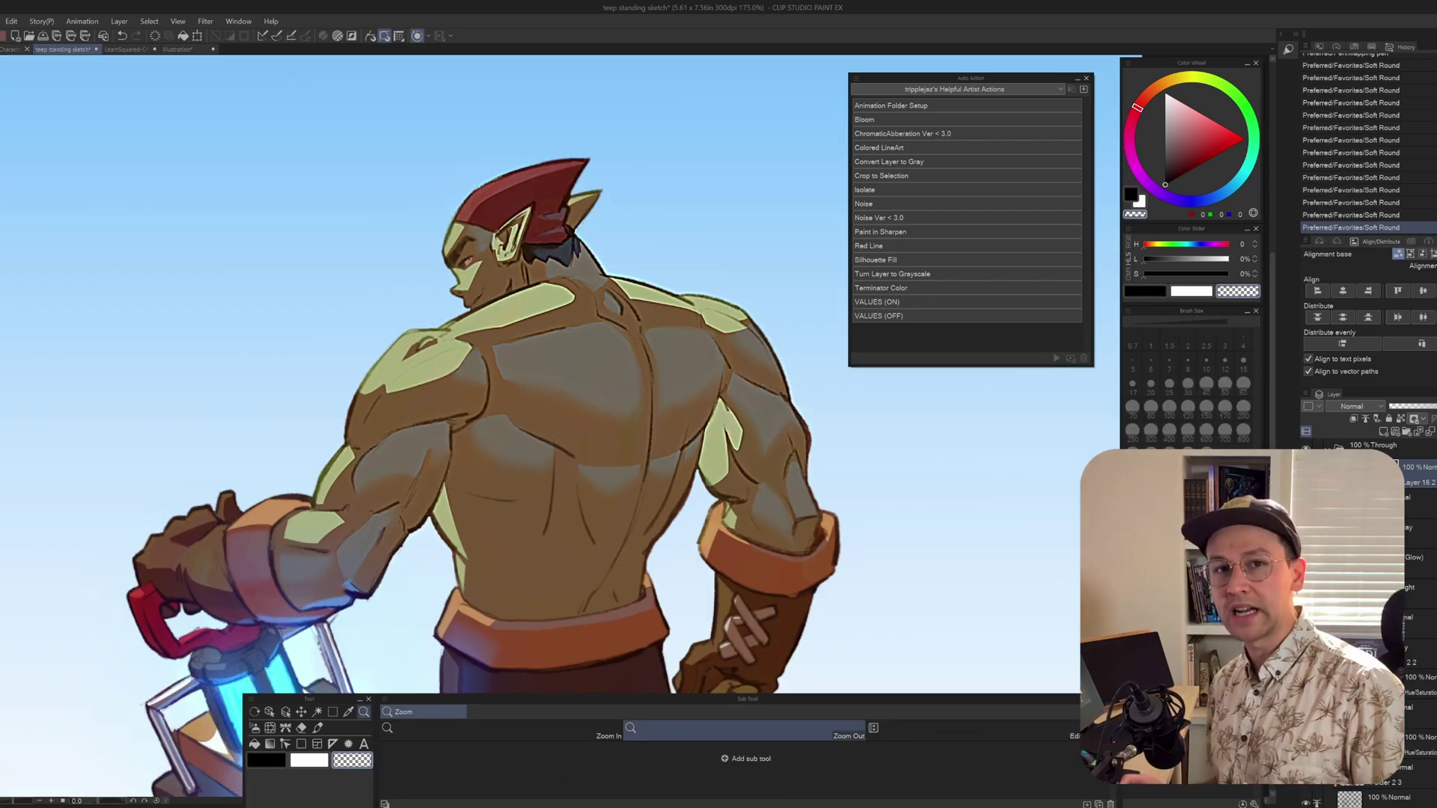
{"action": "key", "text": "b"}
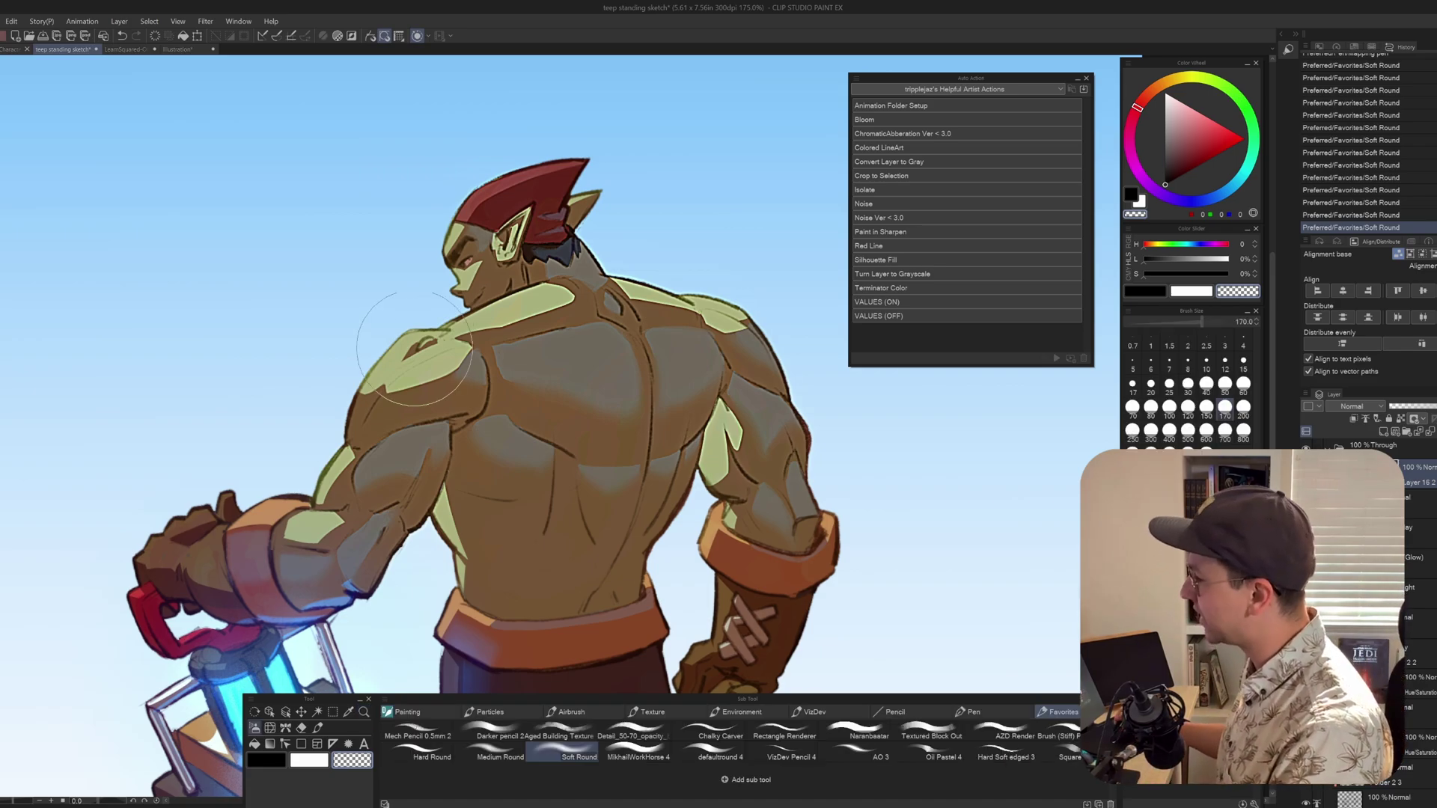
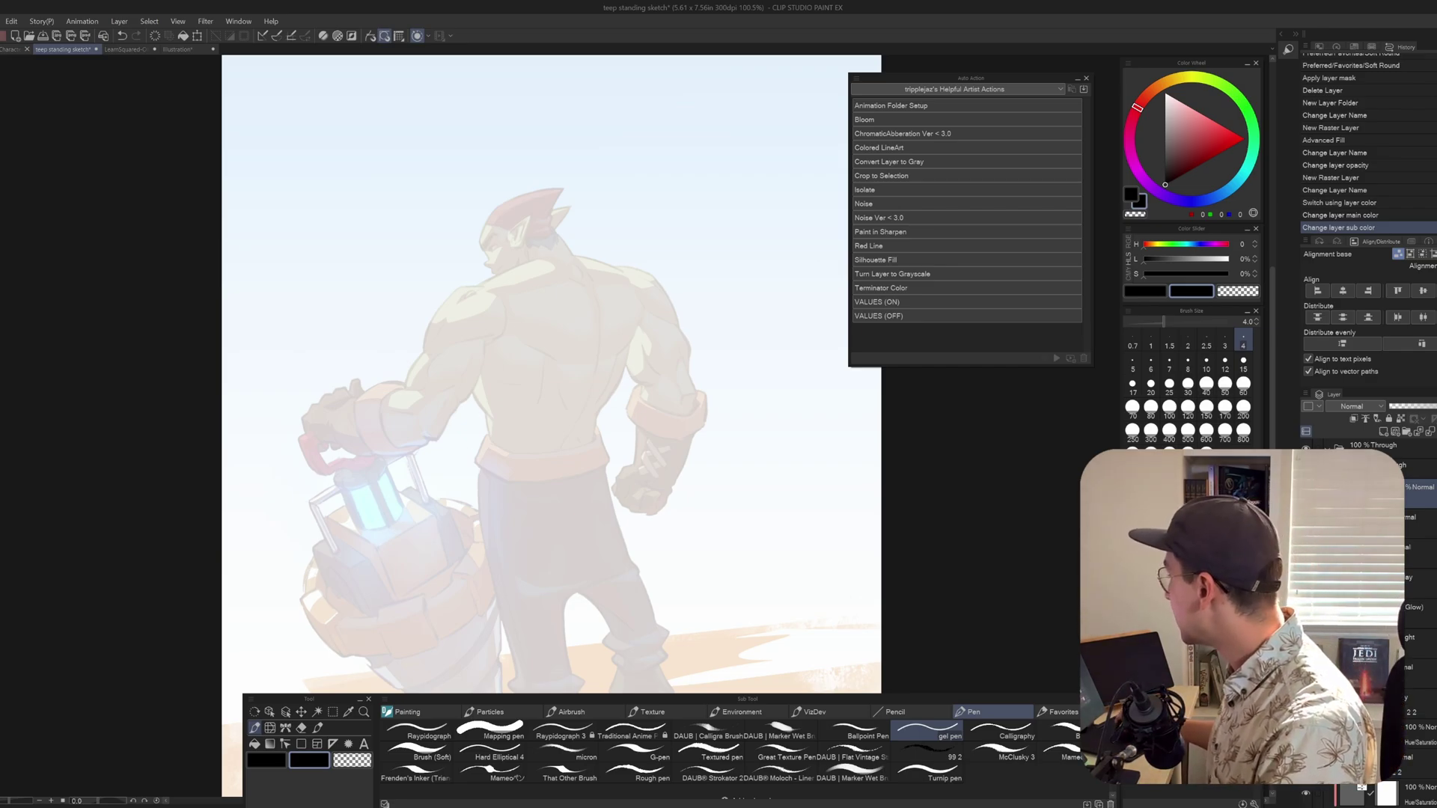
Test the Red Line layer's two colors with a blue and a red circle on the upper back, then undo them.
{"action": "left_click", "coordinate": [1165, 93]}
{"action": "mouse_move", "coordinate": [573, 301]}
{"action": "left_mouse_down"}
{"action": "mouse_move", "coordinate": [574, 356]}
{"action": "mouse_move", "coordinate": [540, 301]}
{"action": "mouse_move", "coordinate": [580, 367]}
{"action": "left_mouse_up"}
{"action": "key", "text": "x"}
{"action": "mouse_move", "coordinate": [521, 272]}
{"action": "left_mouse_down"}
{"action": "mouse_move", "coordinate": [535, 330]}
{"action": "mouse_move", "coordinate": [494, 351]}
{"action": "left_mouse_up"}
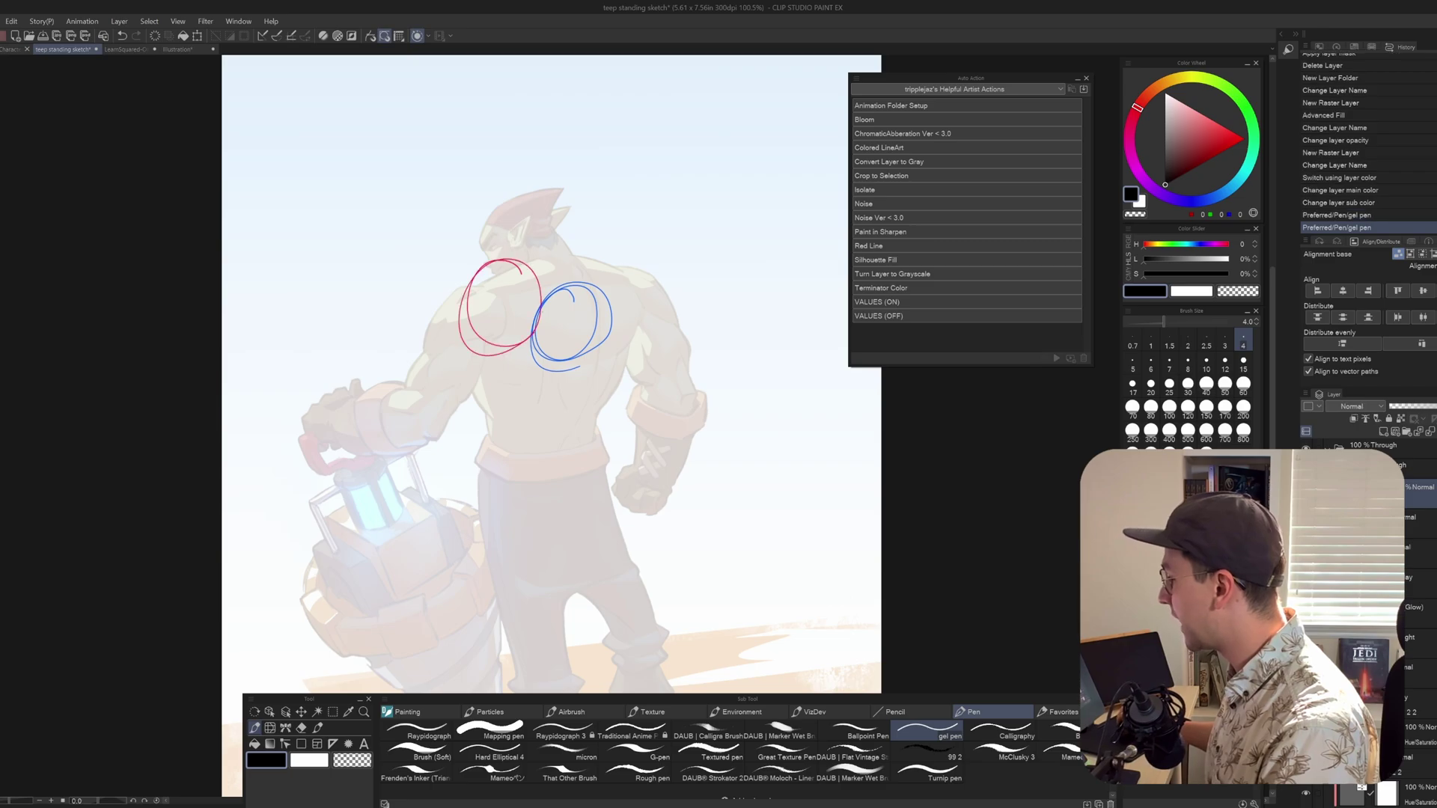
{"action": "key", "text": "ctrl+z"}
{"action": "key", "text": "ctrl+z"}
{"action": "key", "text": "ctrl+z"}
Outline the figure's hair in red with the gel pen and label it SHAPE with an arrow.
{"action": "mouse_move", "coordinate": [500, 271]}
{"action": "left_mouse_down"}
{"action": "mouse_move", "coordinate": [483, 213]}
{"action": "mouse_move", "coordinate": [570, 175]}
{"action": "left_mouse_up"}
{"action": "key", "text": "ctrl+z"}
{"action": "mouse_move", "coordinate": [486, 233]}
{"action": "left_mouse_down"}
{"action": "mouse_move", "coordinate": [556, 181]}
{"action": "mouse_move", "coordinate": [556, 238]}
{"action": "left_mouse_up"}
{"action": "mouse_move", "coordinate": [628, 178]}
{"action": "left_mouse_down"}
{"action": "mouse_move", "coordinate": [572, 212]}
{"action": "mouse_move", "coordinate": [633, 179]}
{"action": "left_mouse_up"}
{"action": "left_click_drag", "start_coordinate": [650, 166], "coordinate": [648, 179]}
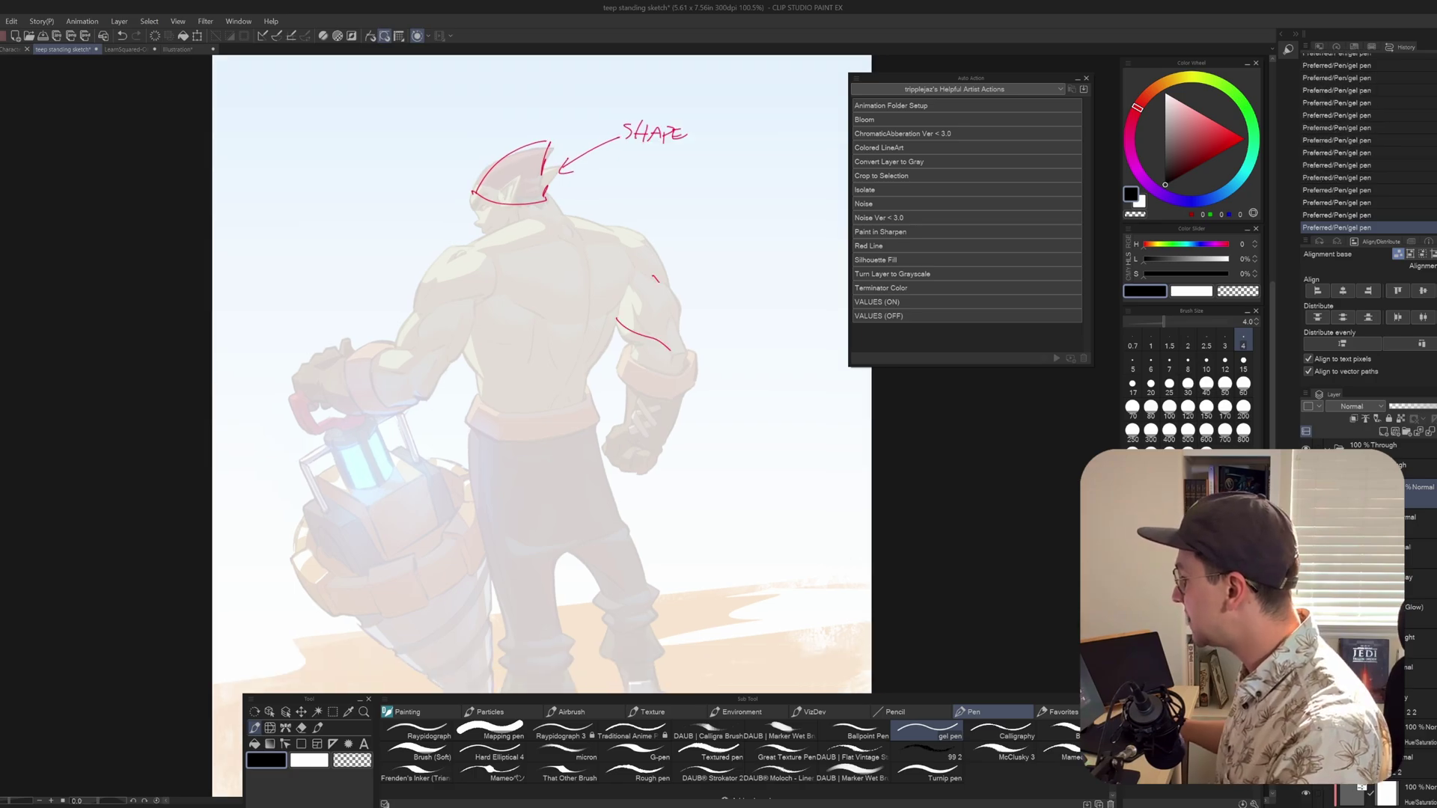
Outline the shapes of the figure's right and left arms in red on the Red Line layer.
{"action": "mouse_move", "coordinate": [654, 276]}
{"action": "left_mouse_down"}
{"action": "mouse_move", "coordinate": [684, 362]}
{"action": "mouse_move", "coordinate": [641, 380]}
{"action": "left_mouse_up"}
{"action": "mouse_move", "coordinate": [402, 349]}
{"action": "left_mouse_down"}
{"action": "mouse_move", "coordinate": [435, 299]}
{"action": "mouse_move", "coordinate": [485, 293]}
{"action": "left_mouse_up"}
{"action": "mouse_move", "coordinate": [480, 296]}
{"action": "left_mouse_down"}
{"action": "mouse_move", "coordinate": [446, 377]}
{"action": "mouse_move", "coordinate": [420, 394]}
{"action": "left_mouse_up"}
Try blue direction strokes beside the figure's left shoulder and undo them.
{"action": "key", "text": "x"}
{"action": "mouse_move", "coordinate": [375, 251]}
{"action": "left_mouse_down"}
{"action": "mouse_move", "coordinate": [434, 270]}
{"action": "mouse_move", "coordinate": [408, 282]}
{"action": "left_mouse_up"}
{"action": "key", "text": "ctrl+z"}
{"action": "mouse_move", "coordinate": [410, 221]}
{"action": "left_mouse_down"}
{"action": "mouse_move", "coordinate": [434, 250]}
{"action": "mouse_move", "coordinate": [408, 258]}
{"action": "left_mouse_up"}
{"action": "key", "text": "ctrl+z"}
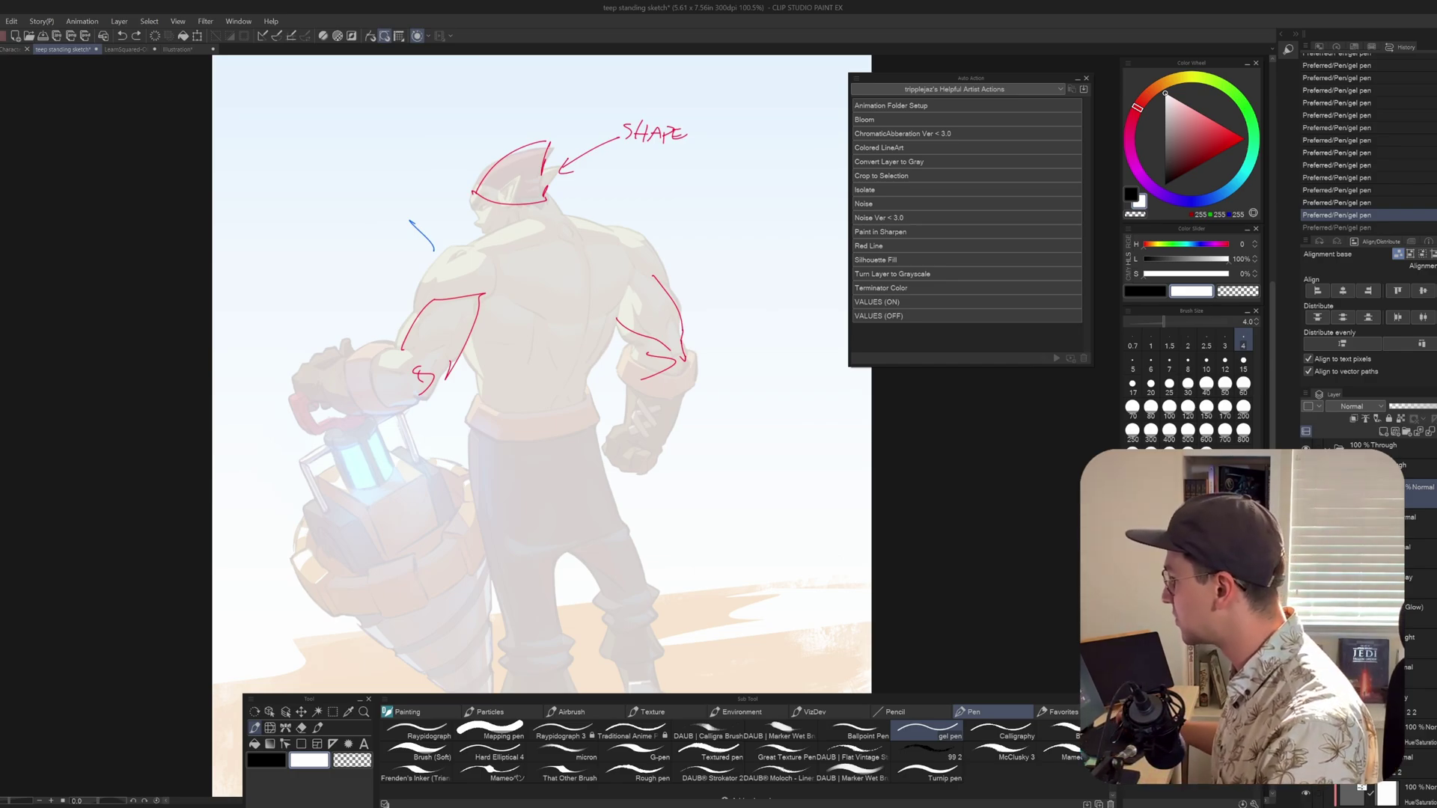
Draw a blue arrow pointing at the figure's right shoulder and compare the drawing with and without its last stroke.
{"action": "left_click_drag", "start_coordinate": [744, 201], "coordinate": [683, 241]}
{"action": "left_click_drag", "start_coordinate": [685, 223], "coordinate": [701, 242]}
{"action": "key", "text": "ctrl+z"}
{"action": "key", "text": "ctrl+y"}
{"action": "key", "text": "ctrl+z"}
{"action": "key", "text": "ctrl+y"}
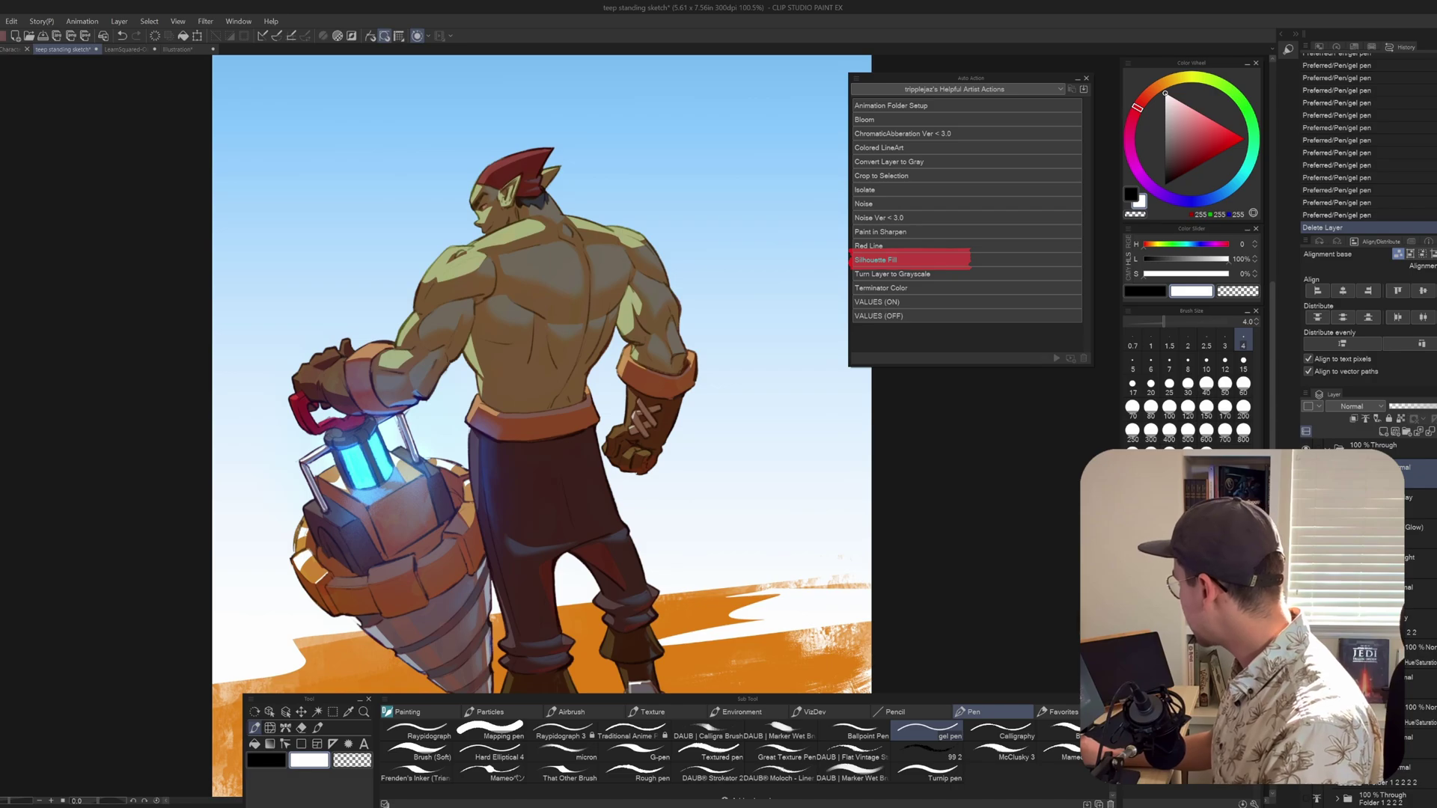
Select the background and the enclosed gaps around the figure on the line art layer with Auto Select referring only to the edited layer.
{"action": "scroll", "coordinate": [1417, 554], "scroll_direction": "down", "scroll_amount": 5}
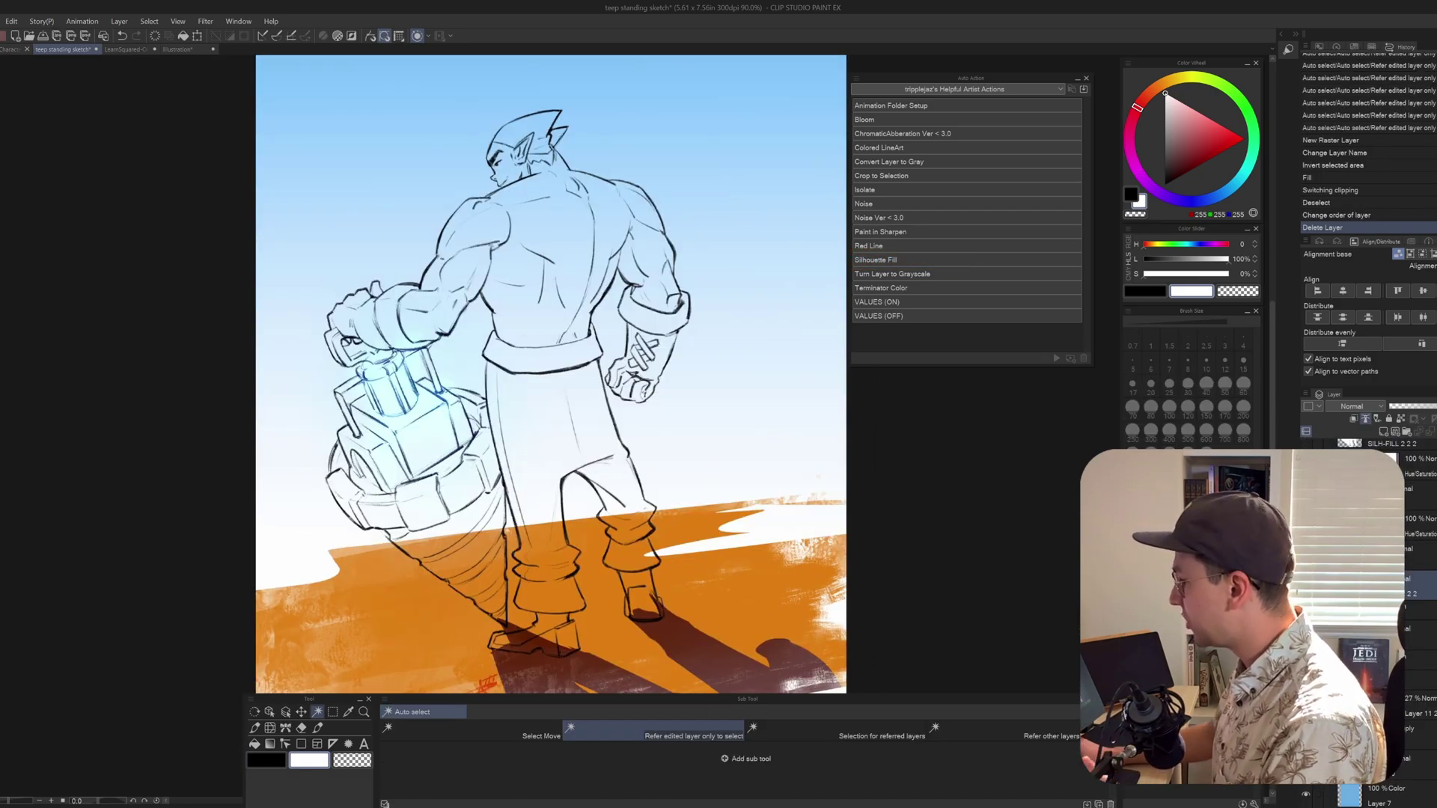
{"action": "left_click", "coordinate": [463, 358]}
{"action": "left_click", "coordinate": [375, 225], "text": "shift"}
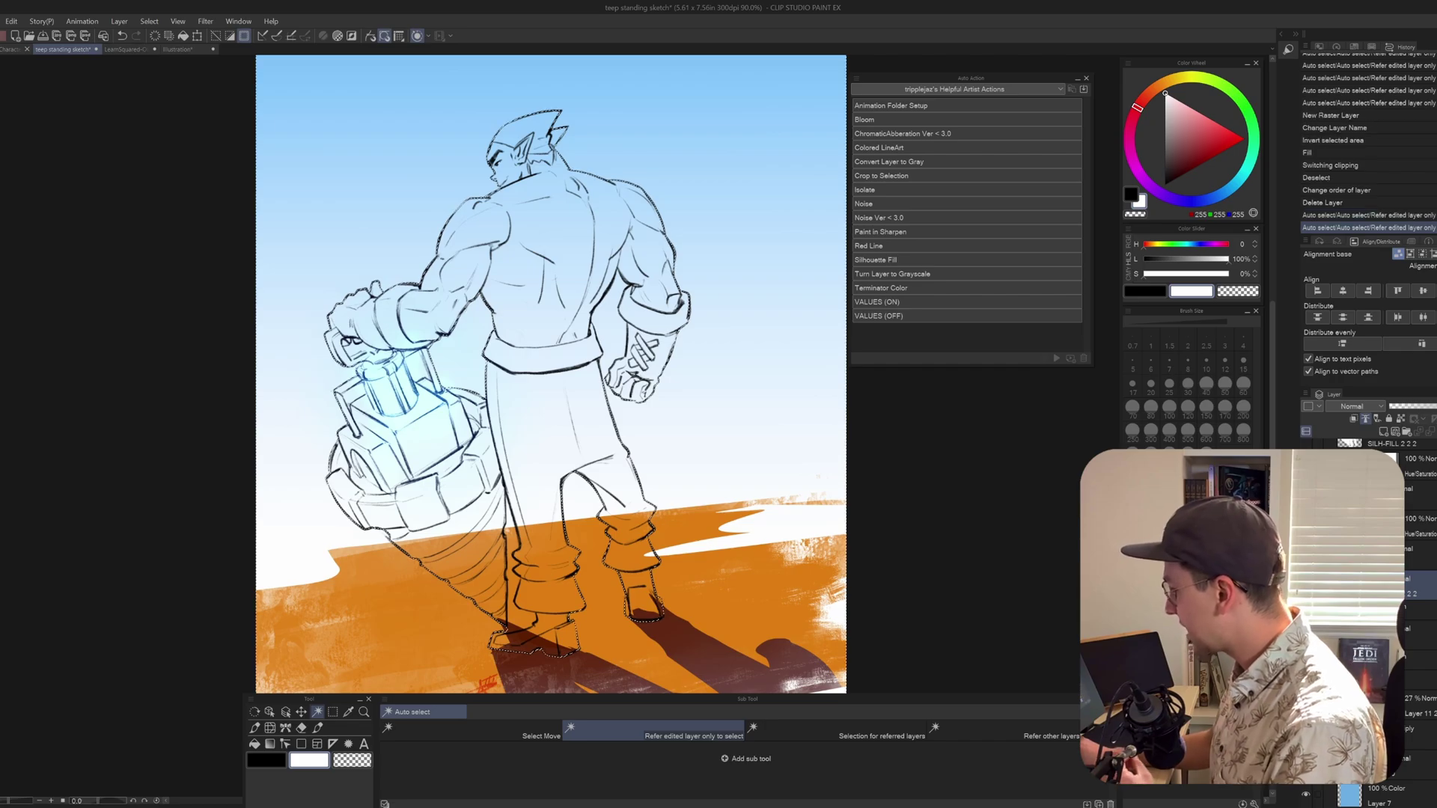
{"action": "left_click", "coordinate": [612, 333], "text": "shift"}
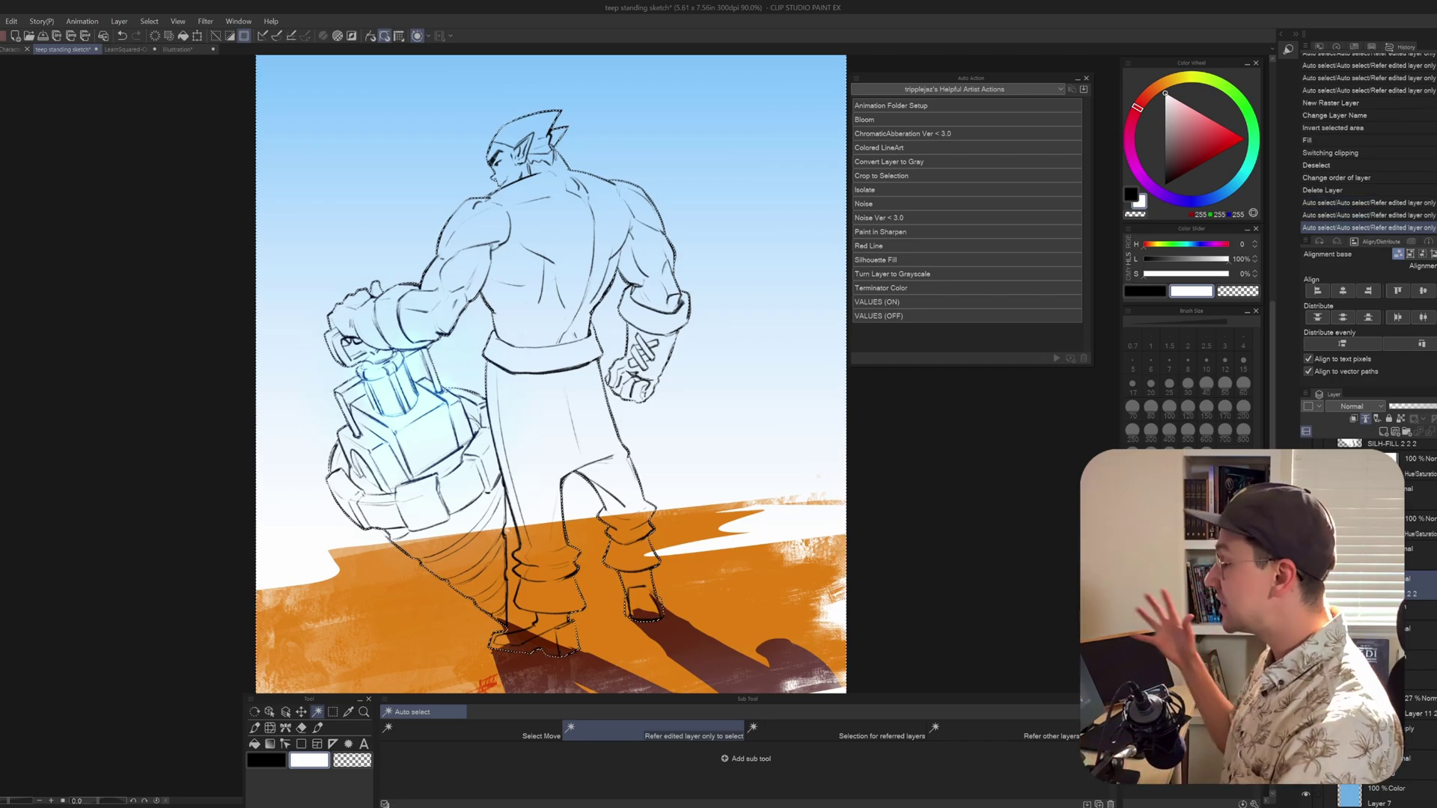
{"action": "left_click", "coordinate": [464, 359], "text": "shift"}
{"action": "left_click", "coordinate": [419, 367], "text": "shift"}
{"action": "left_click", "coordinate": [349, 341], "text": "shift"}
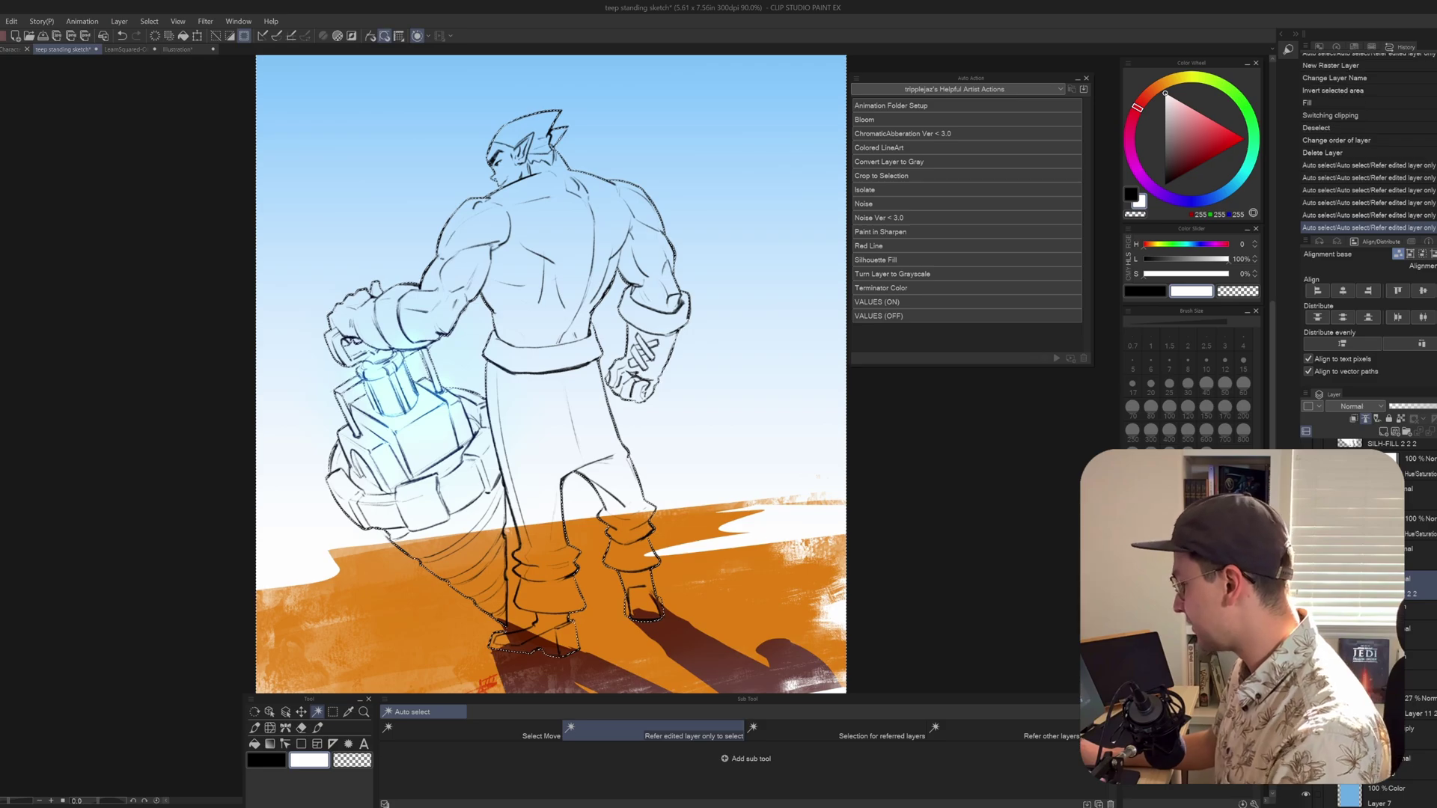
{"action": "left_click", "coordinate": [522, 621], "text": "shift"}
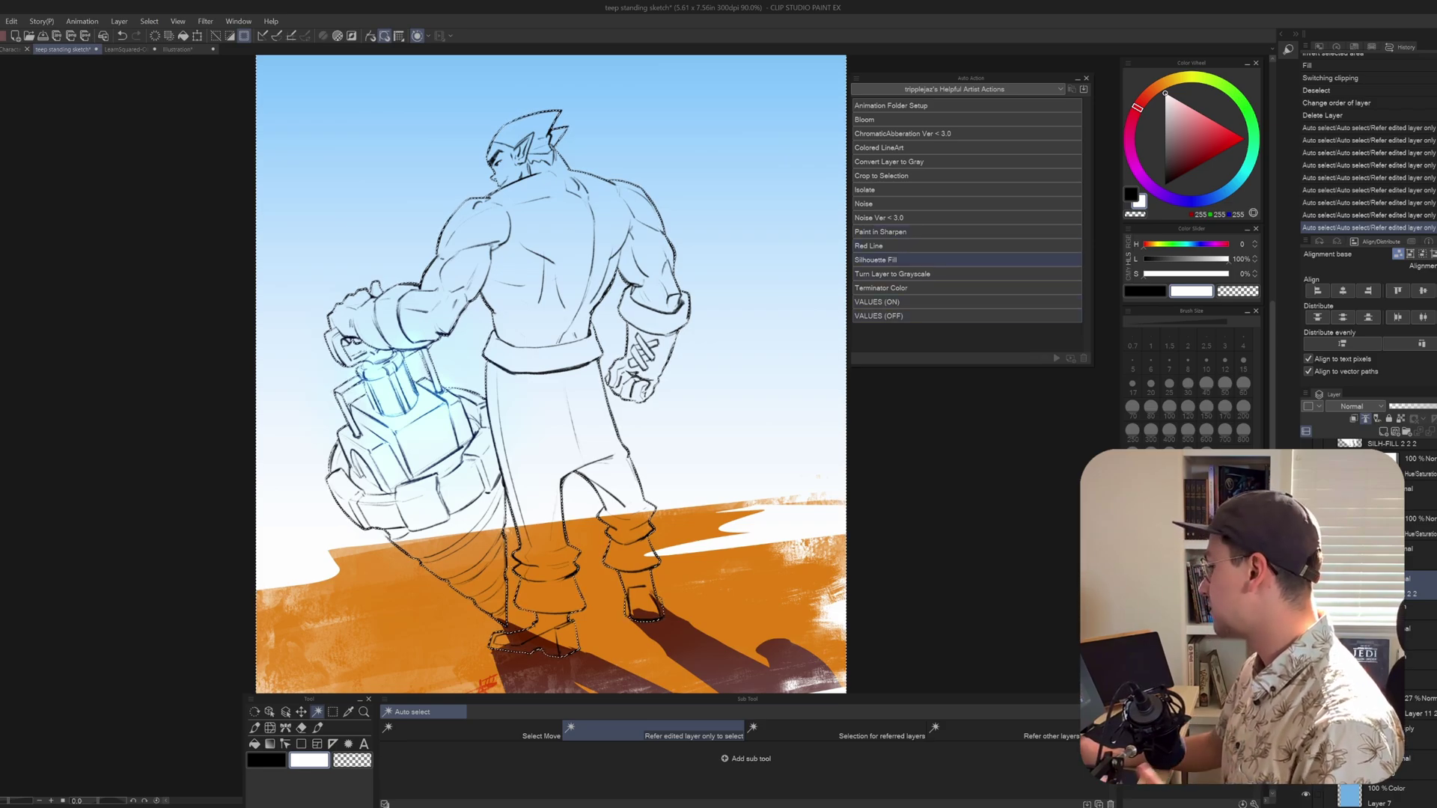
Run the Silhouette Fill action on the selection, deselect, and move the white fill layer below the line art.
{"action": "left_click", "coordinate": [895, 259]}
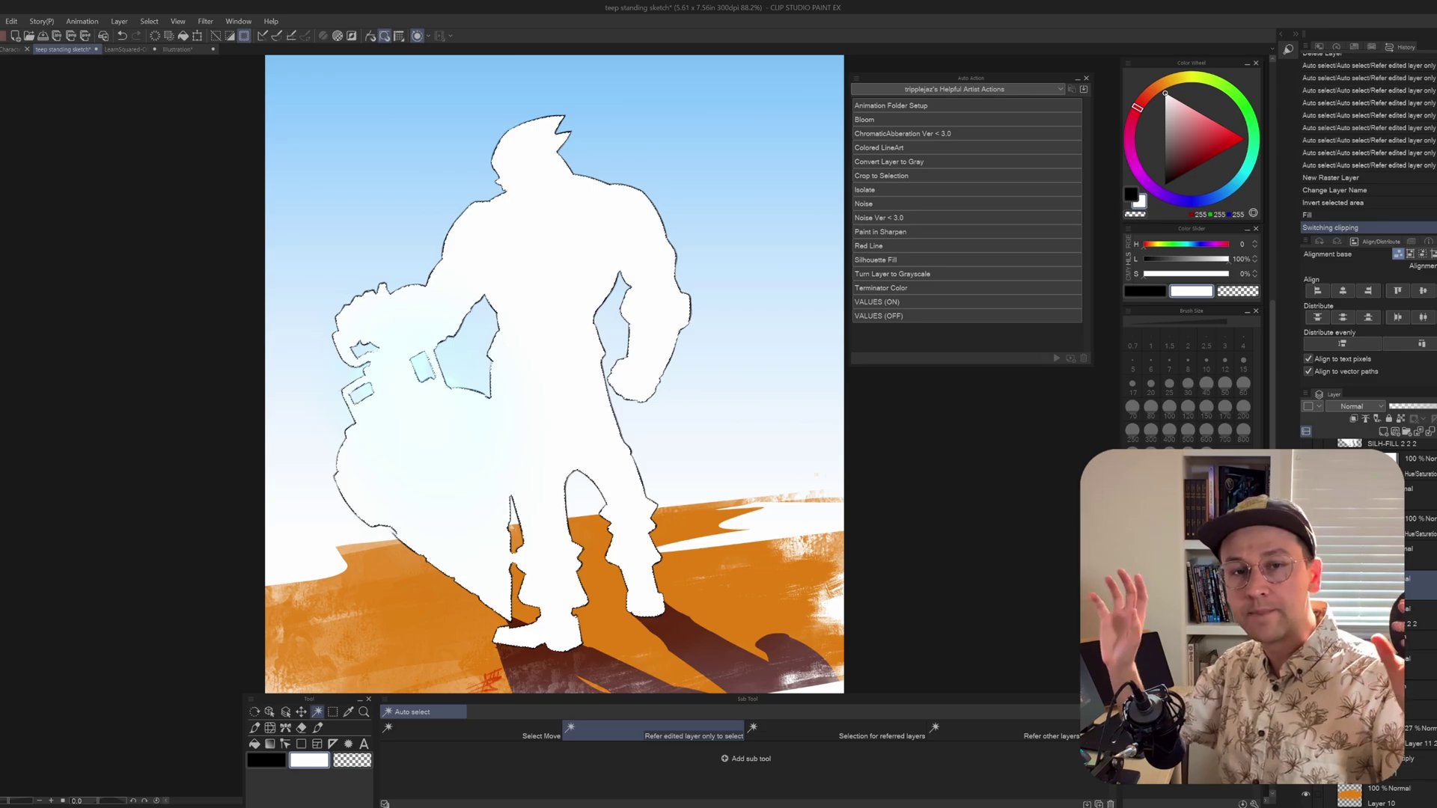
{"action": "key", "text": "ctrl+d"}
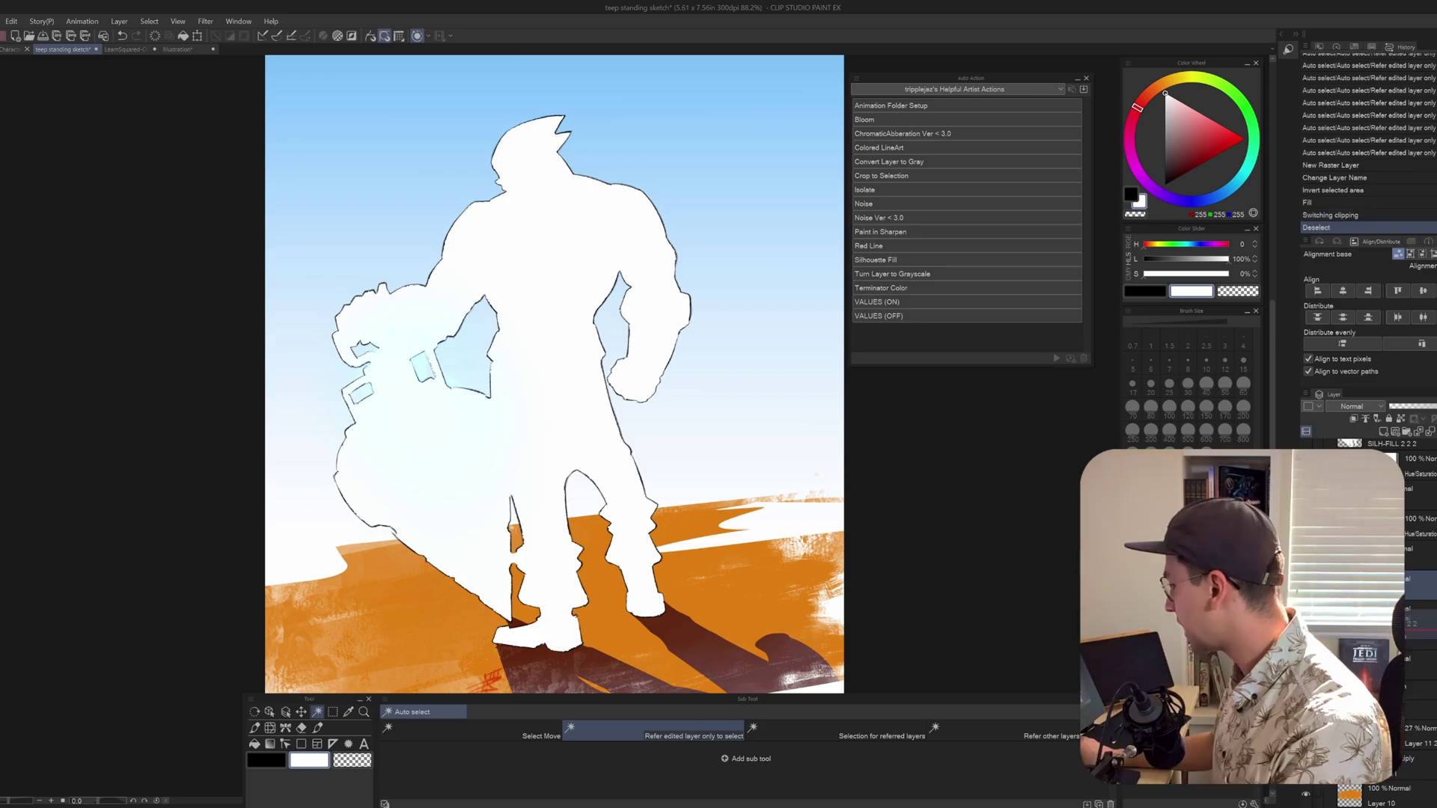
{"action": "key", "text": "ctrl+["}
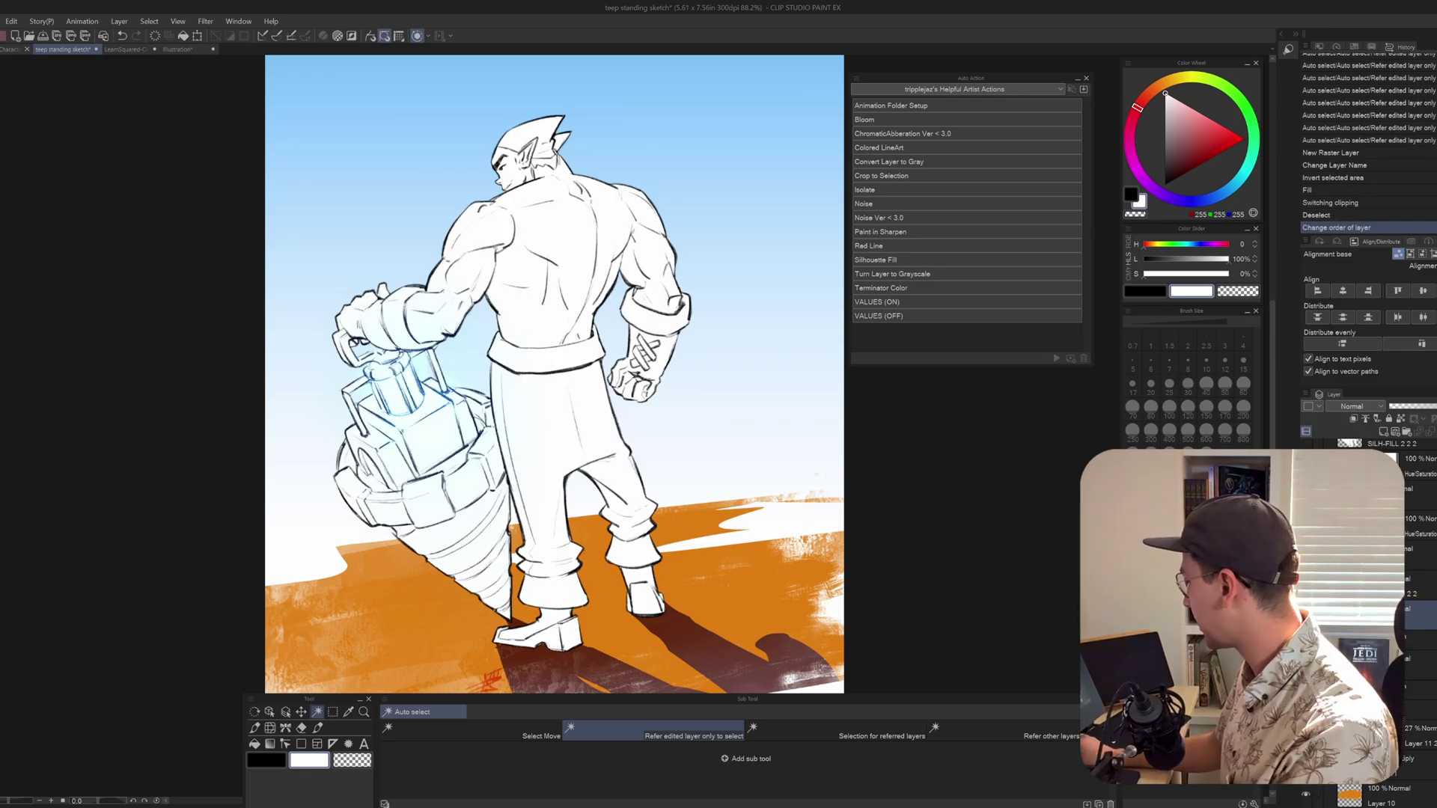
Delete the white silhouette fill layer and run Turn Layer to Grayscale on a merged copy of the visible layers.
{"action": "key", "text": "Delete"}
{"action": "scroll", "coordinate": [1370, 621], "scroll_direction": "up", "scroll_amount": 3}
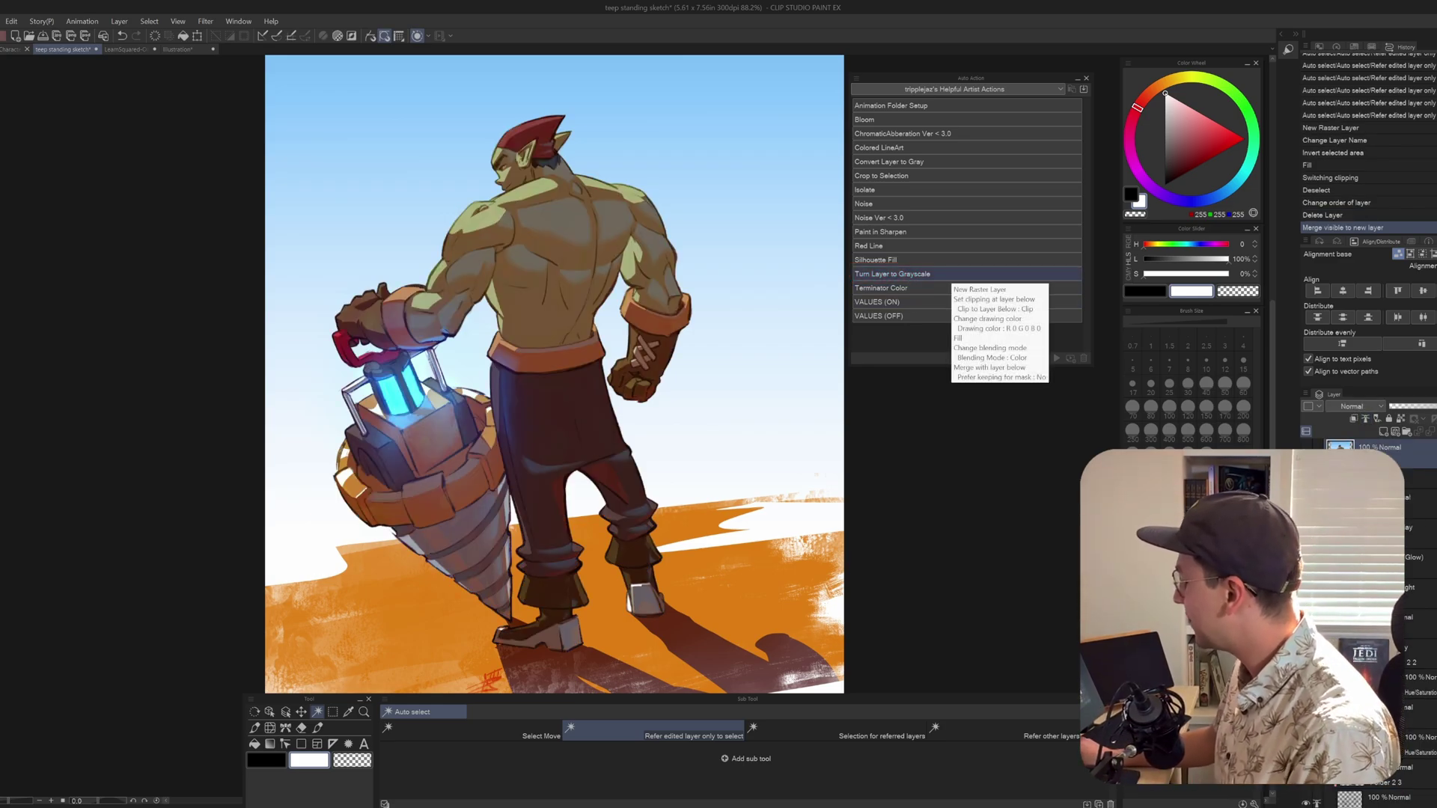
{"action": "left_click", "coordinate": [948, 274]}
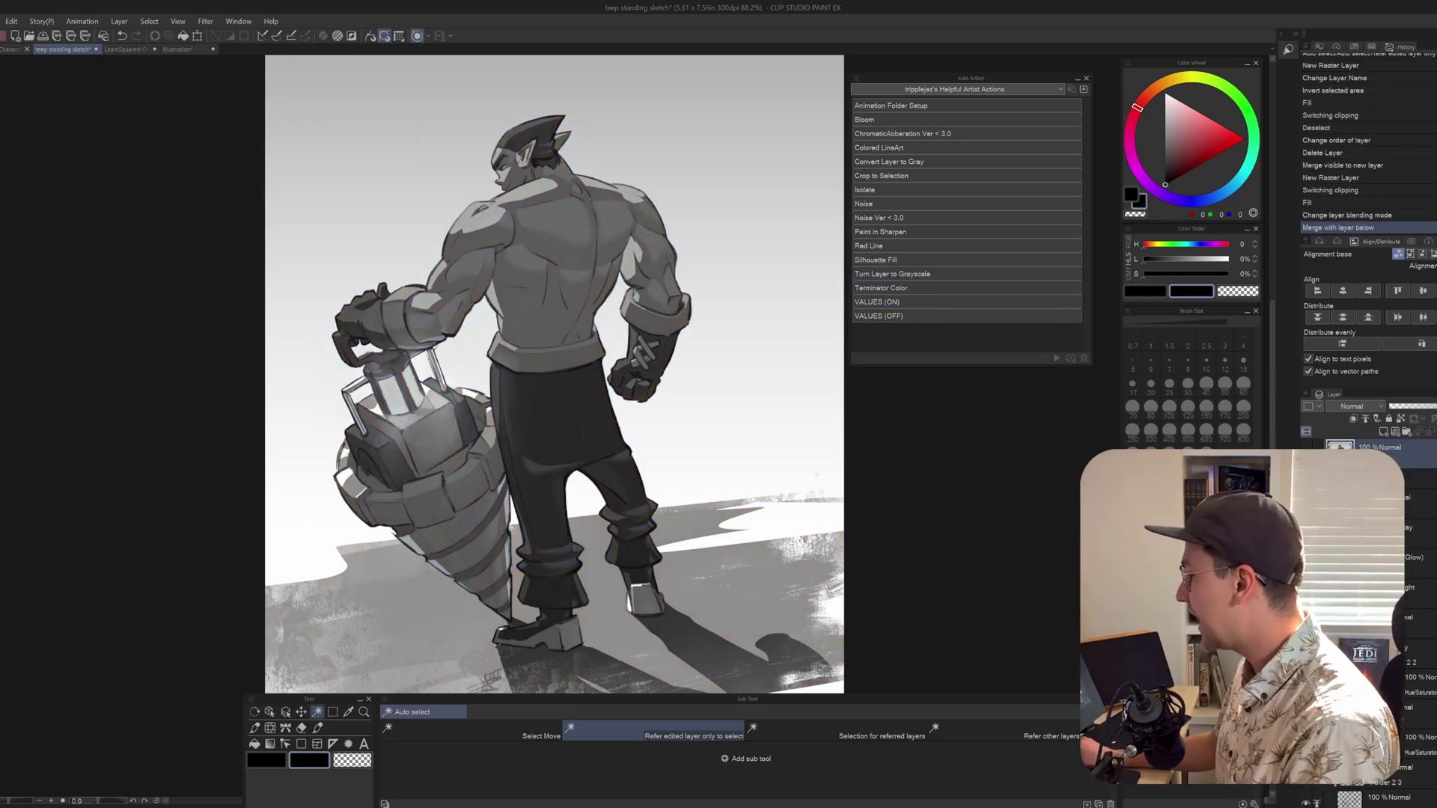
{"action": "scroll", "coordinate": [706, 437], "scroll_direction": "down", "scroll_amount": 2}
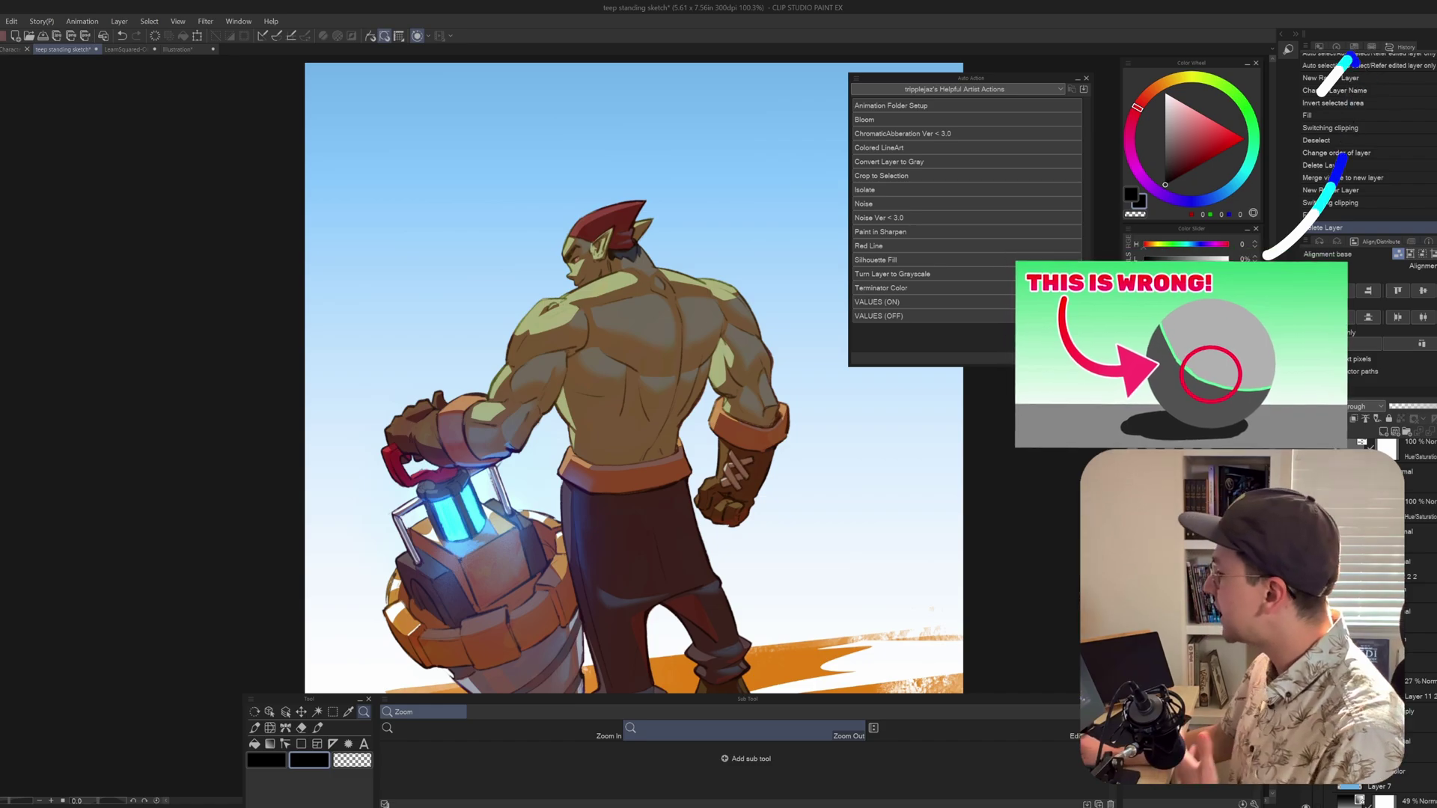
Create a selection from the Shadows layer and run the Terminator Color action with a 2 px selection expansion.
{"action": "scroll", "coordinate": [566, 299], "scroll_direction": "up", "scroll_amount": 4}
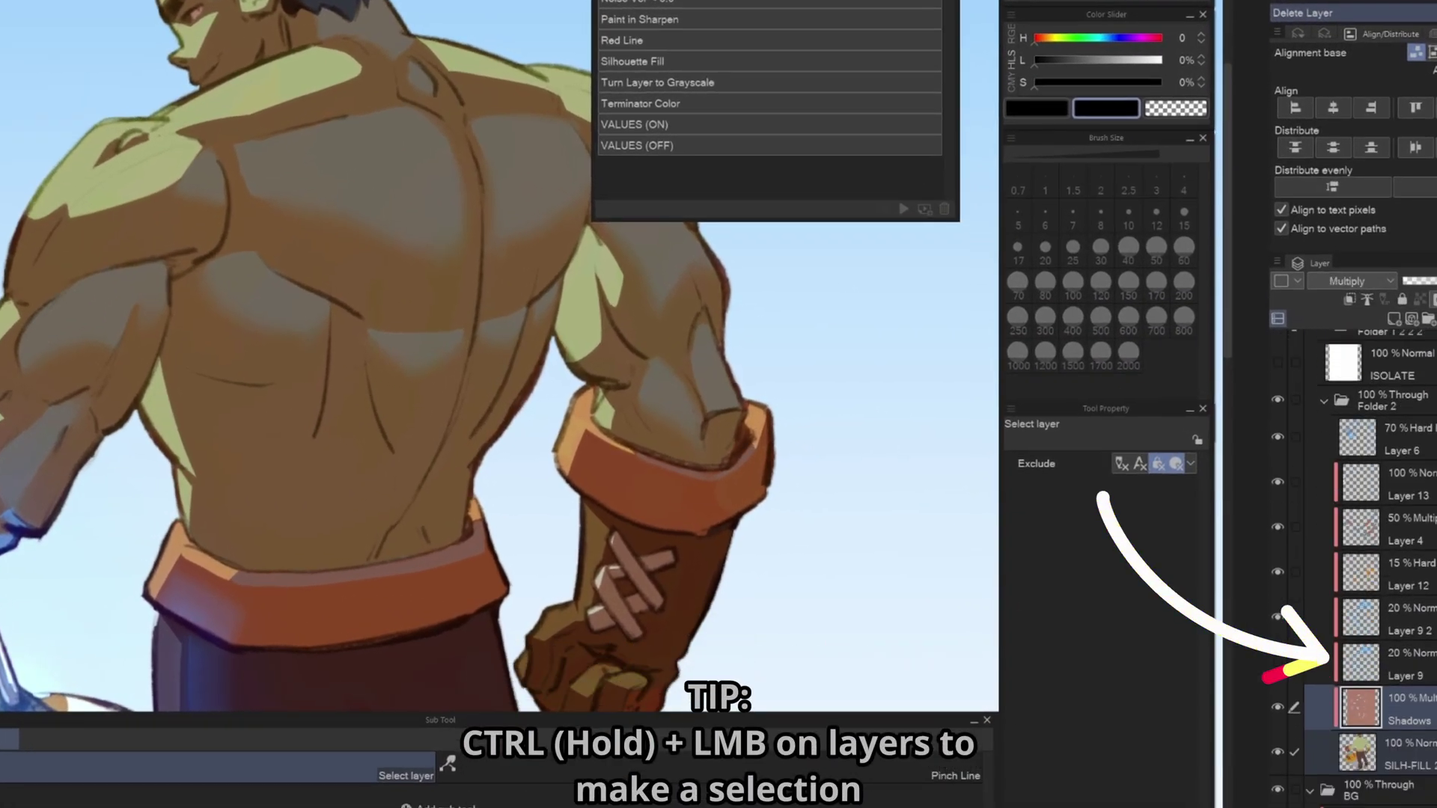
{"action": "scroll", "coordinate": [1327, 663], "scroll_direction": "down", "scroll_amount": 1}
{"action": "left_click", "coordinate": [1361, 655], "text": "ctrl"}
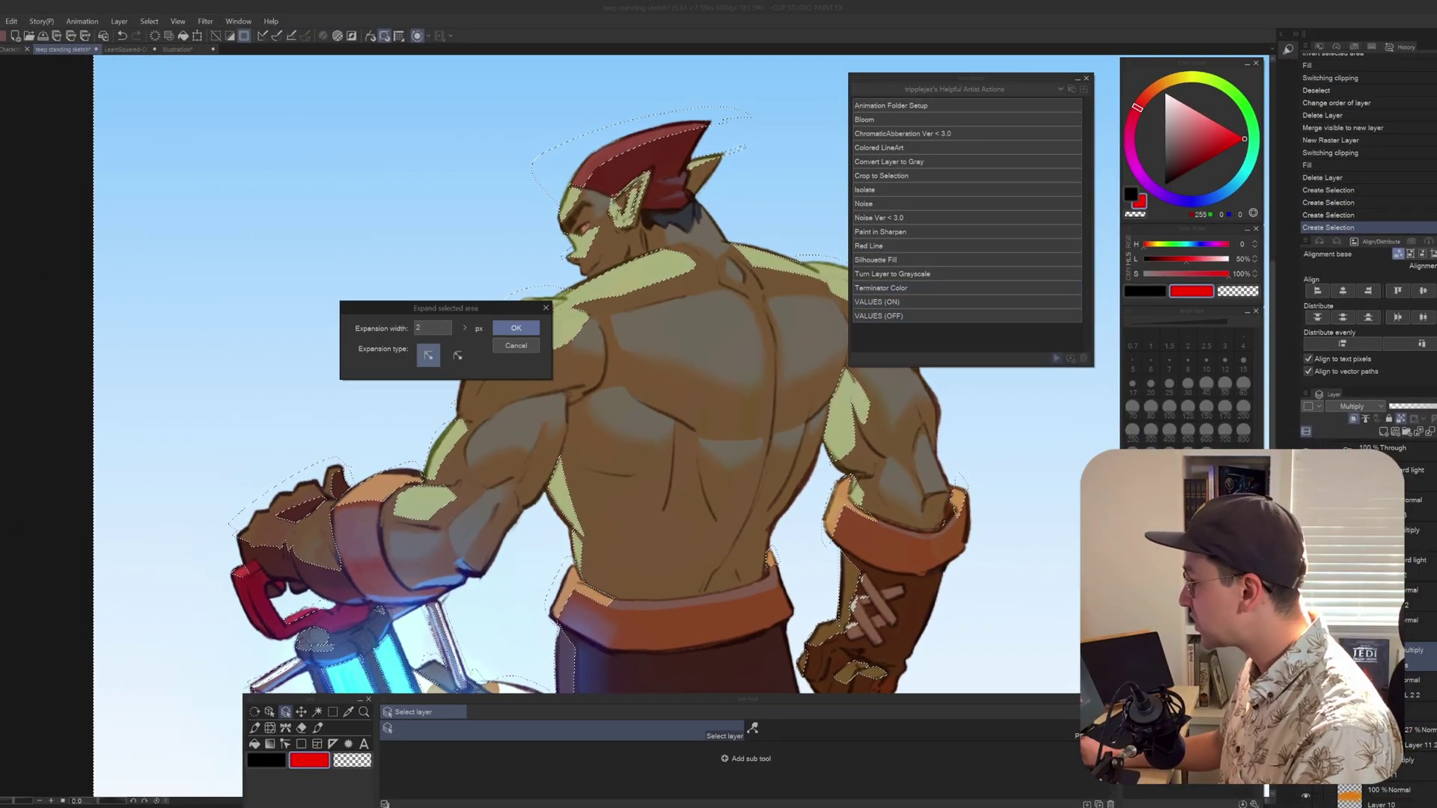
{"action": "left_click", "coordinate": [515, 328]}
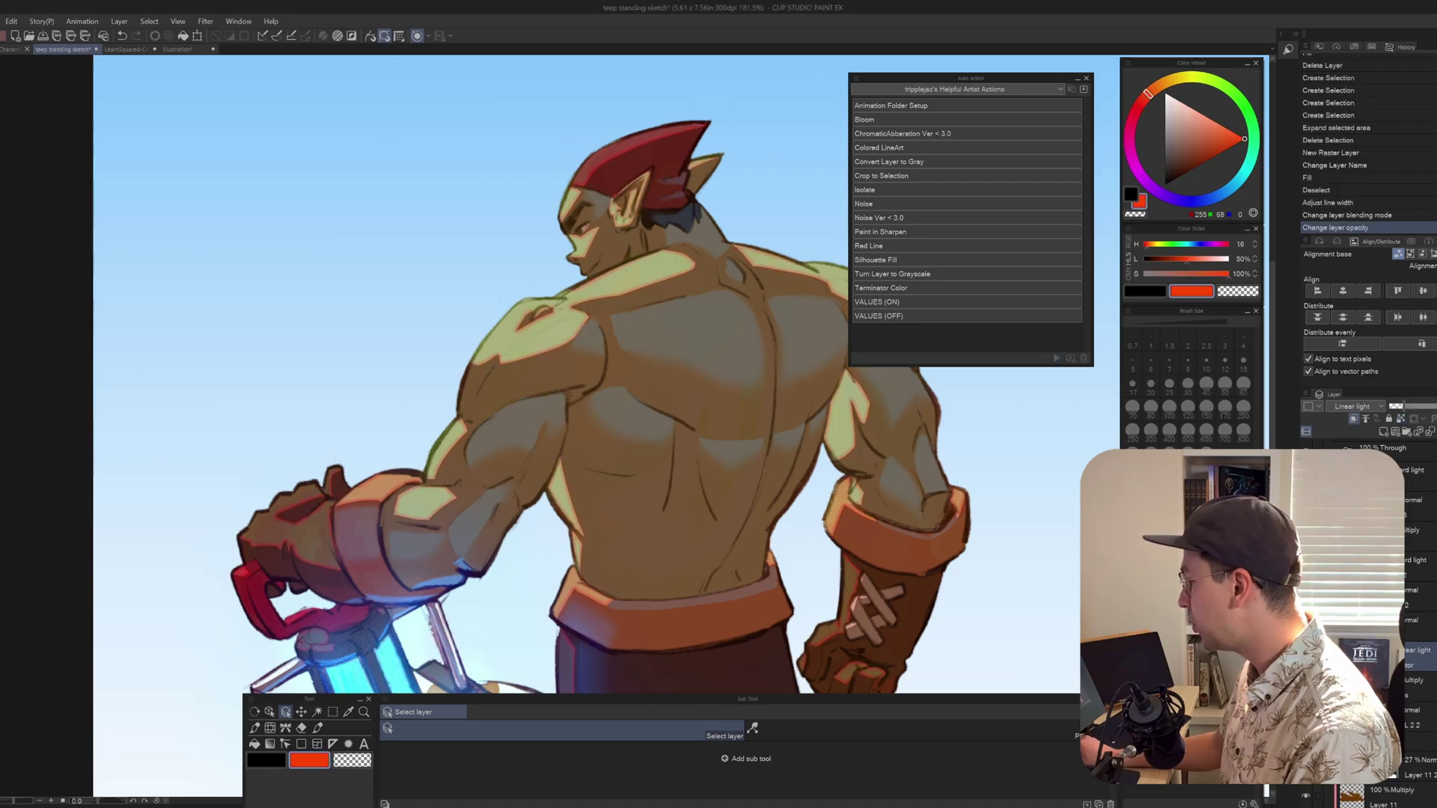
Apply a Gaussian blur to the red terminator edge layer around the figure's shadows.
{"action": "left_click_drag", "start_coordinate": [595, 298], "coordinate": [385, 396]}
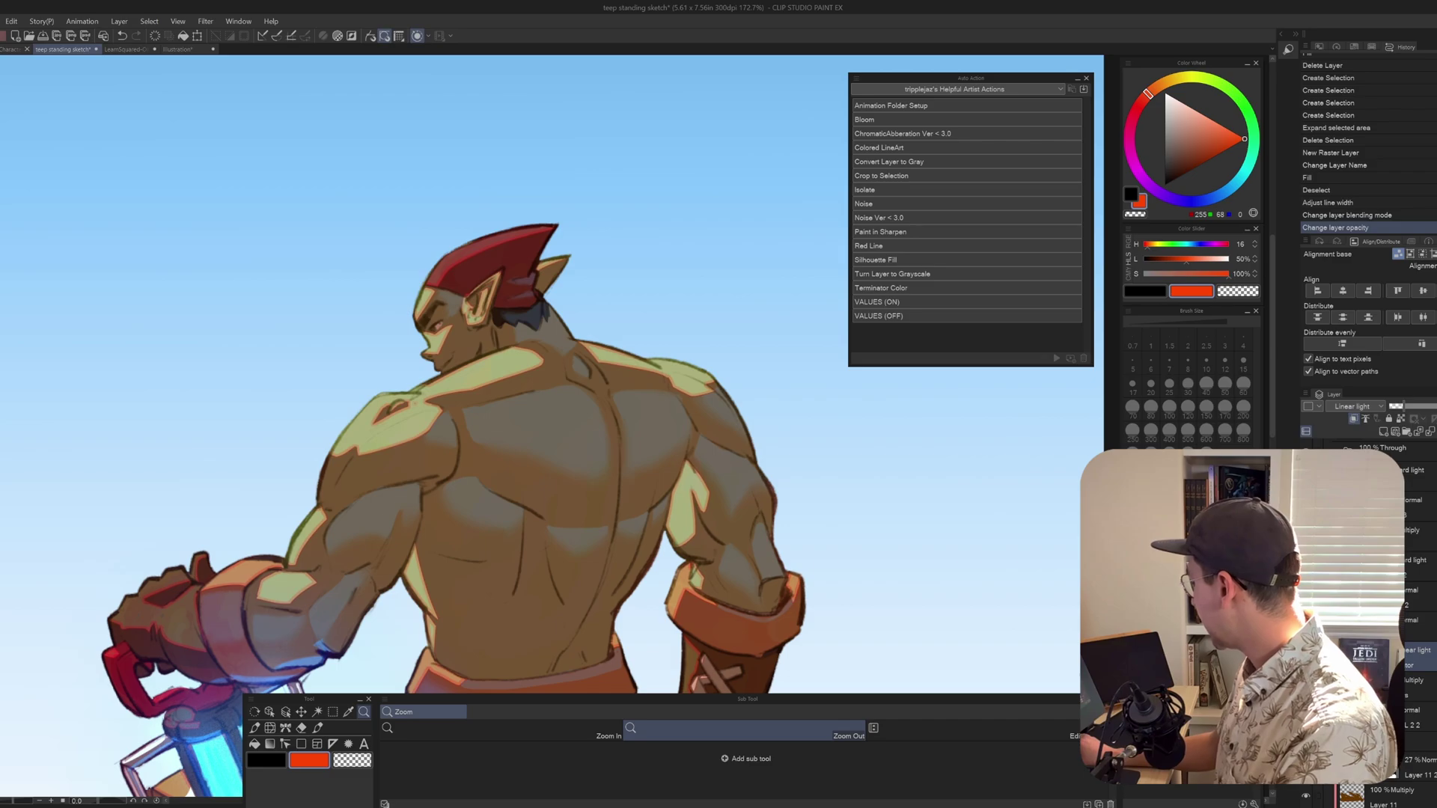
{"action": "left_click_drag", "start_coordinate": [394, 455], "coordinate": [445, 455]}
{"action": "left_click_drag", "start_coordinate": [445, 455], "coordinate": [663, 256]}
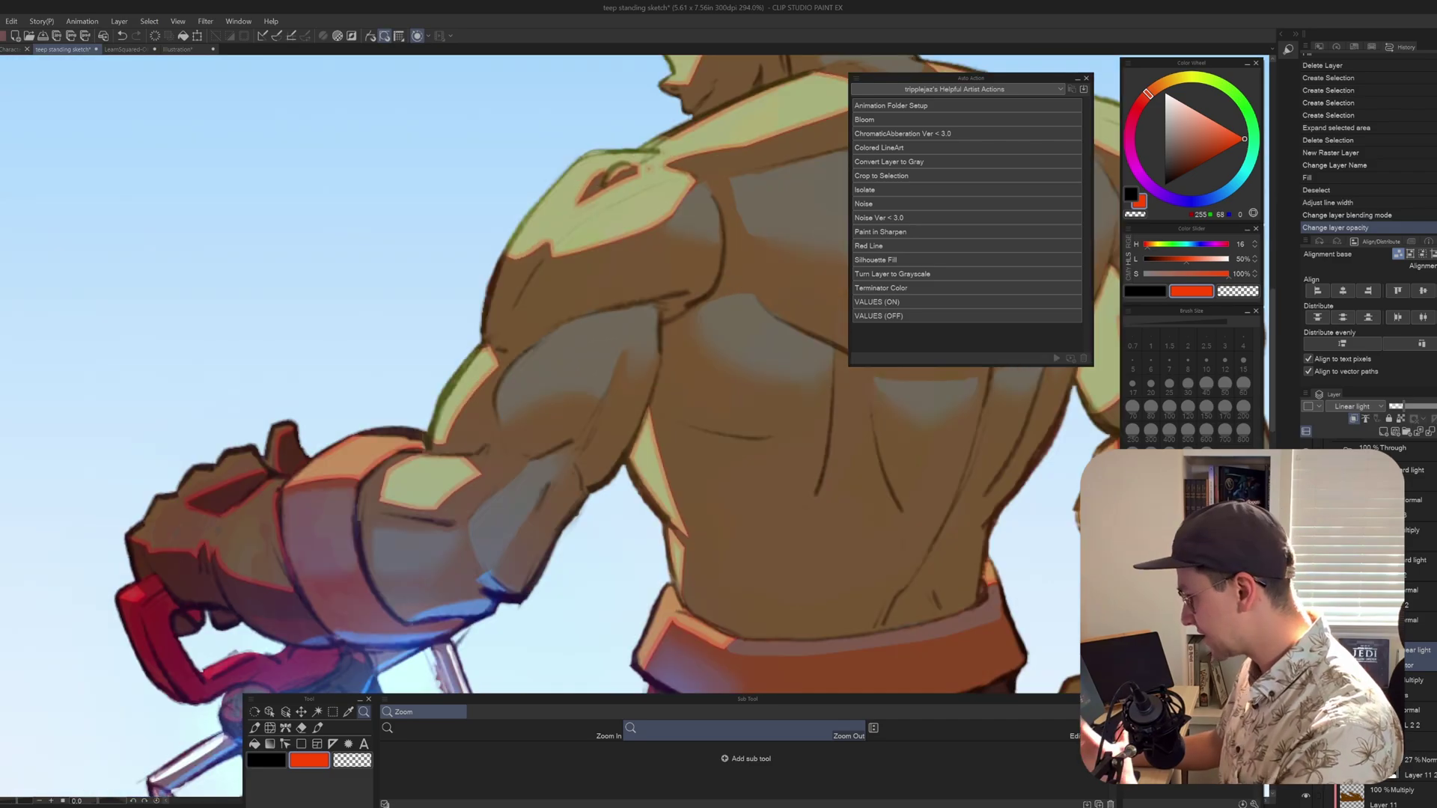
{"action": "scroll", "coordinate": [232, 149], "scroll_direction": "down", "scroll_amount": 1}
{"action": "left_click", "coordinate": [205, 21]}
{"action": "mouse_move", "coordinate": [225, 64]}
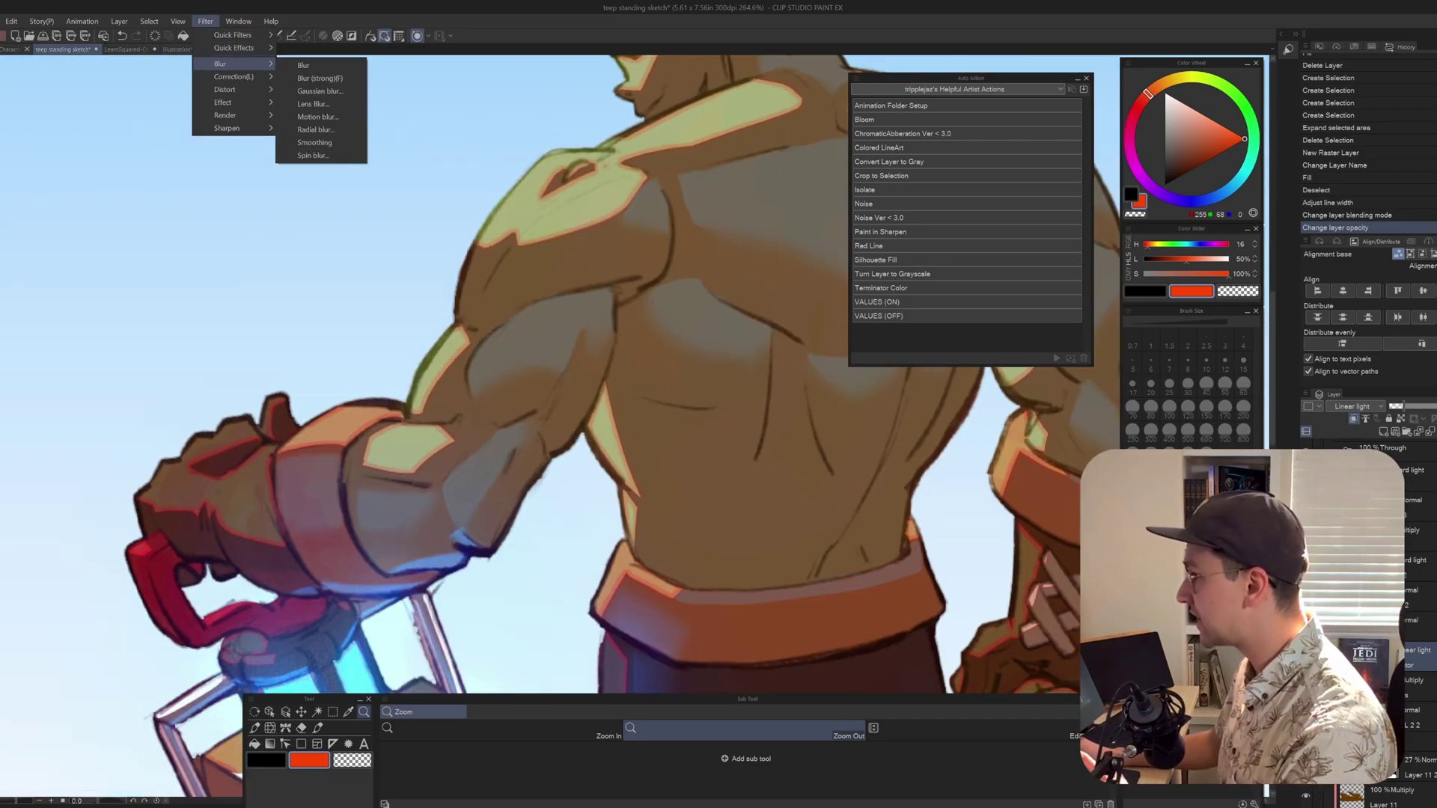
{"action": "left_click", "coordinate": [318, 90]}
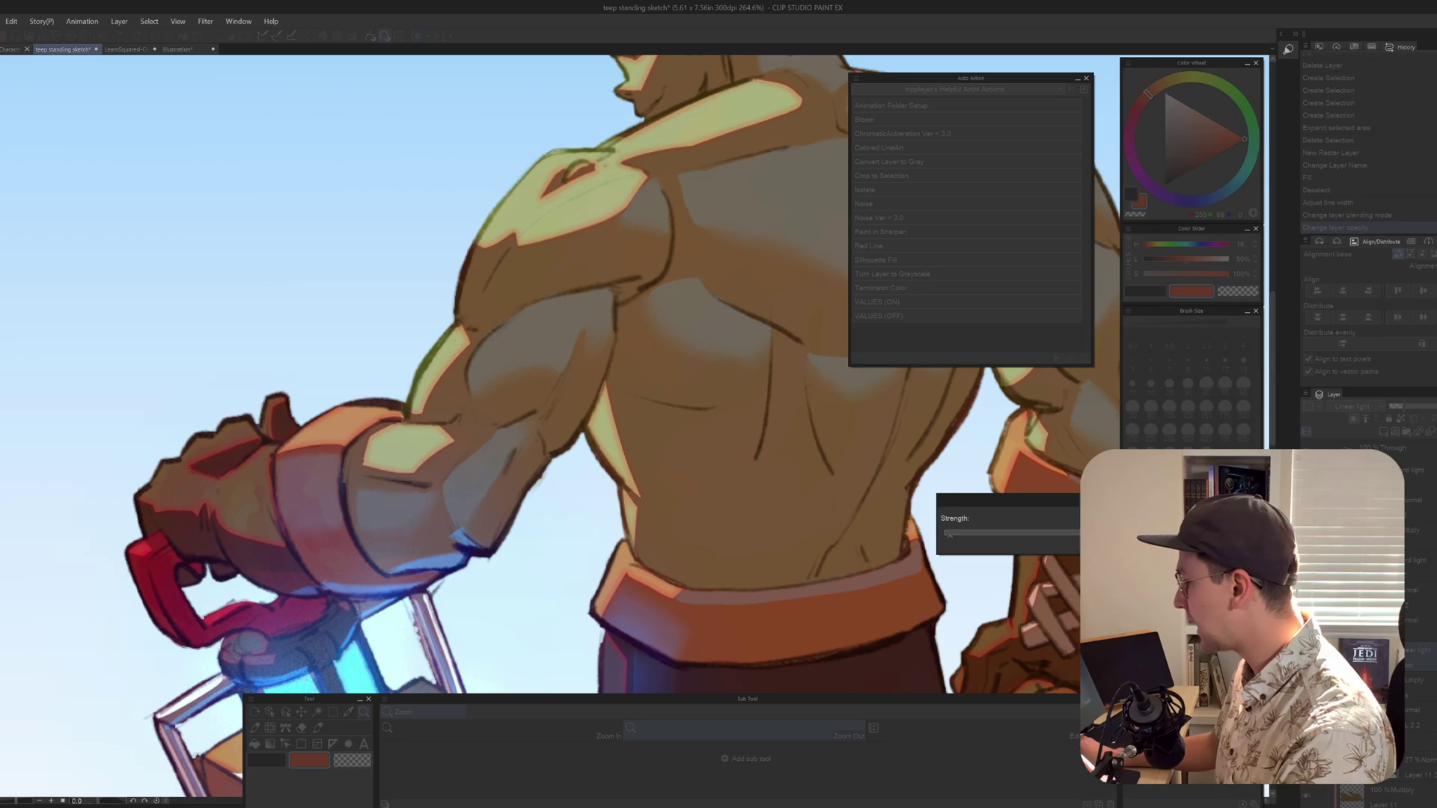
{"action": "key", "text": "Return"}
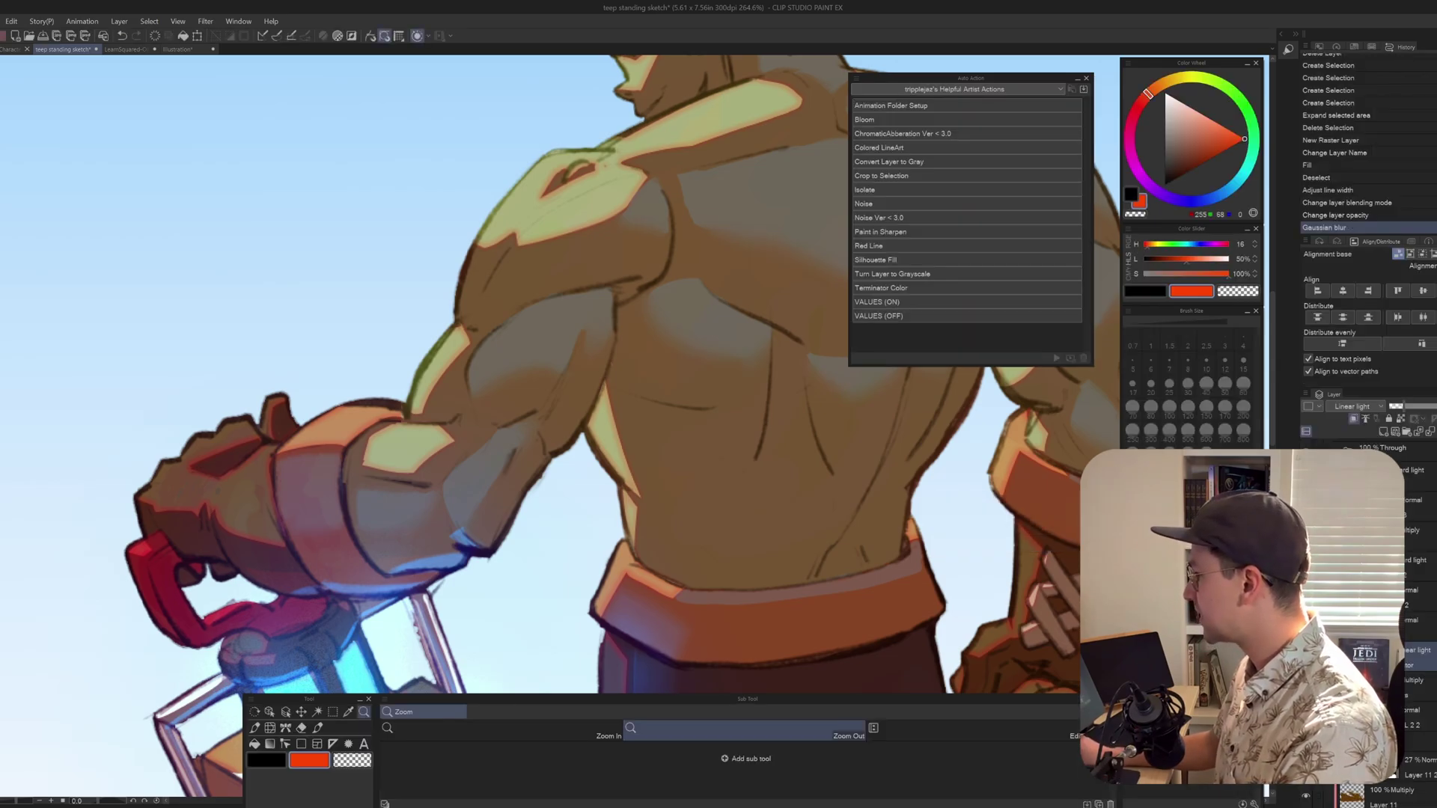
Increase the opacity of the blurred Linear light terminator layer.
{"action": "scroll", "coordinate": [476, 679], "scroll_direction": "down", "scroll_amount": 4}
{"action": "left_click", "coordinate": [1400, 405]}
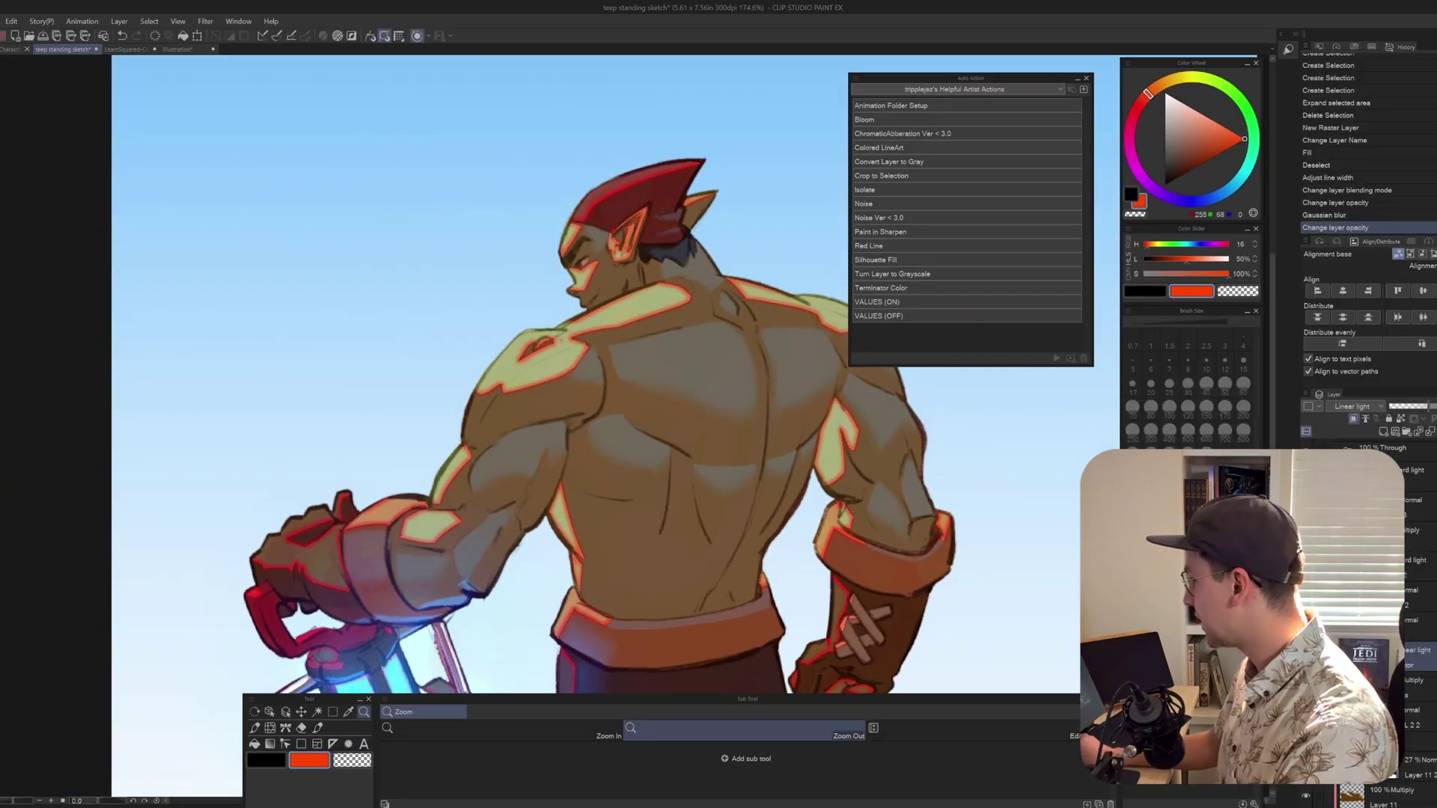
{"action": "scroll", "coordinate": [389, 174], "scroll_direction": "down", "scroll_amount": 2}
{"action": "scroll", "coordinate": [1414, 524], "scroll_direction": "up", "scroll_amount": 3}
Run VALUES (ON) with the top folder selected, proceeding without the Top command, and restore the colors with VALUES (OFF).
{"action": "left_click", "coordinate": [1330, 447]}
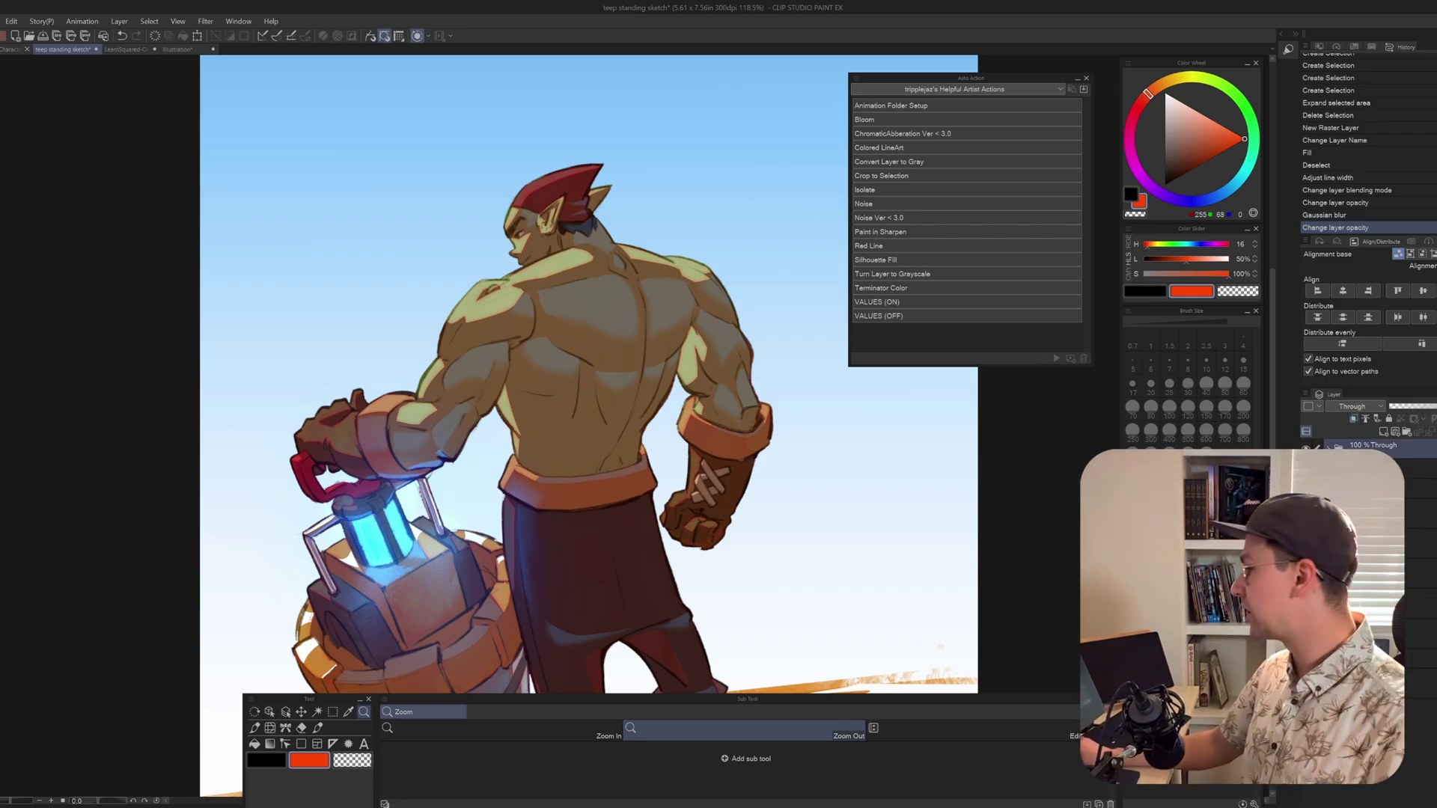
{"action": "left_click", "coordinate": [966, 302]}
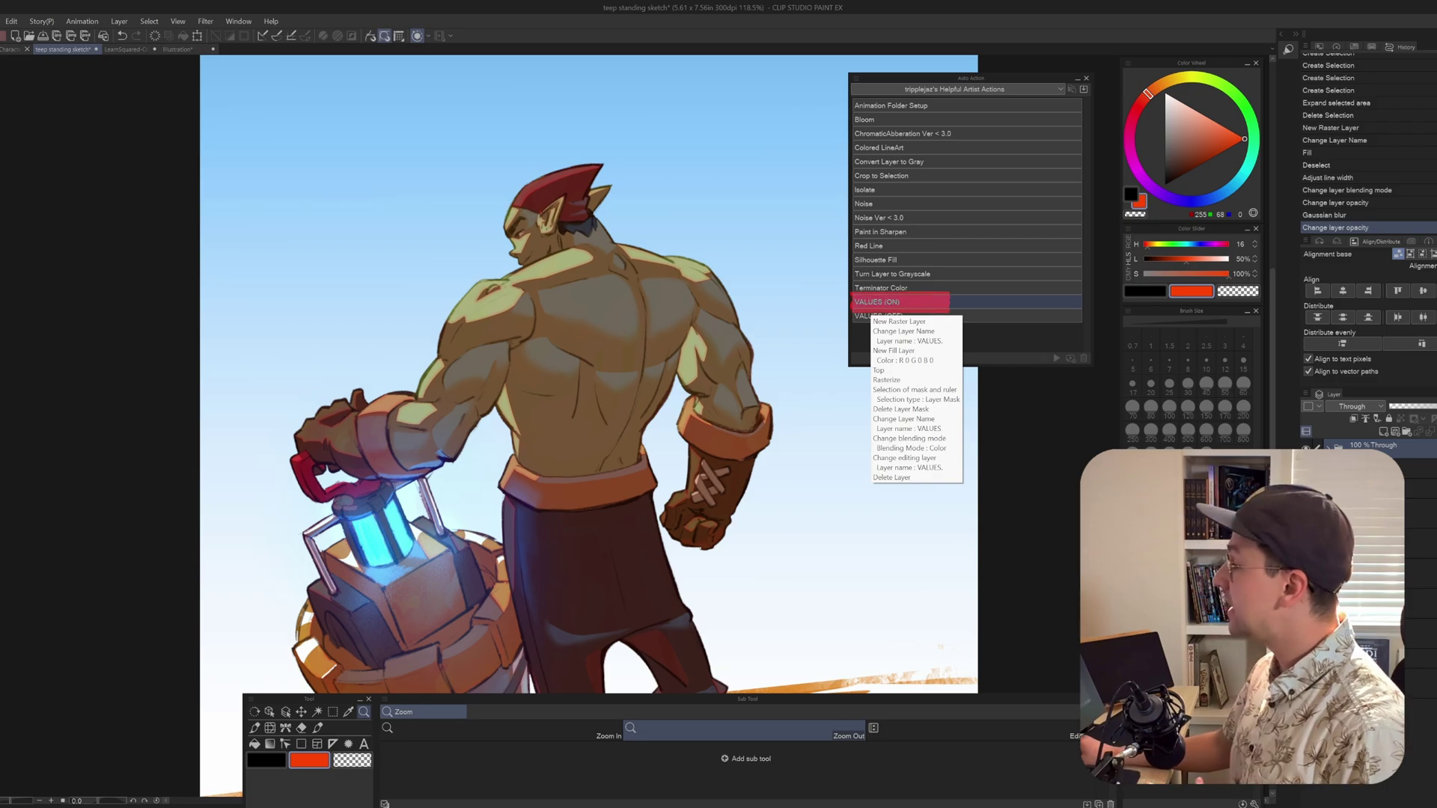
{"action": "left_click", "coordinate": [434, 353]}
{"action": "left_click_drag", "start_coordinate": [564, 426], "coordinate": [524, 394]}
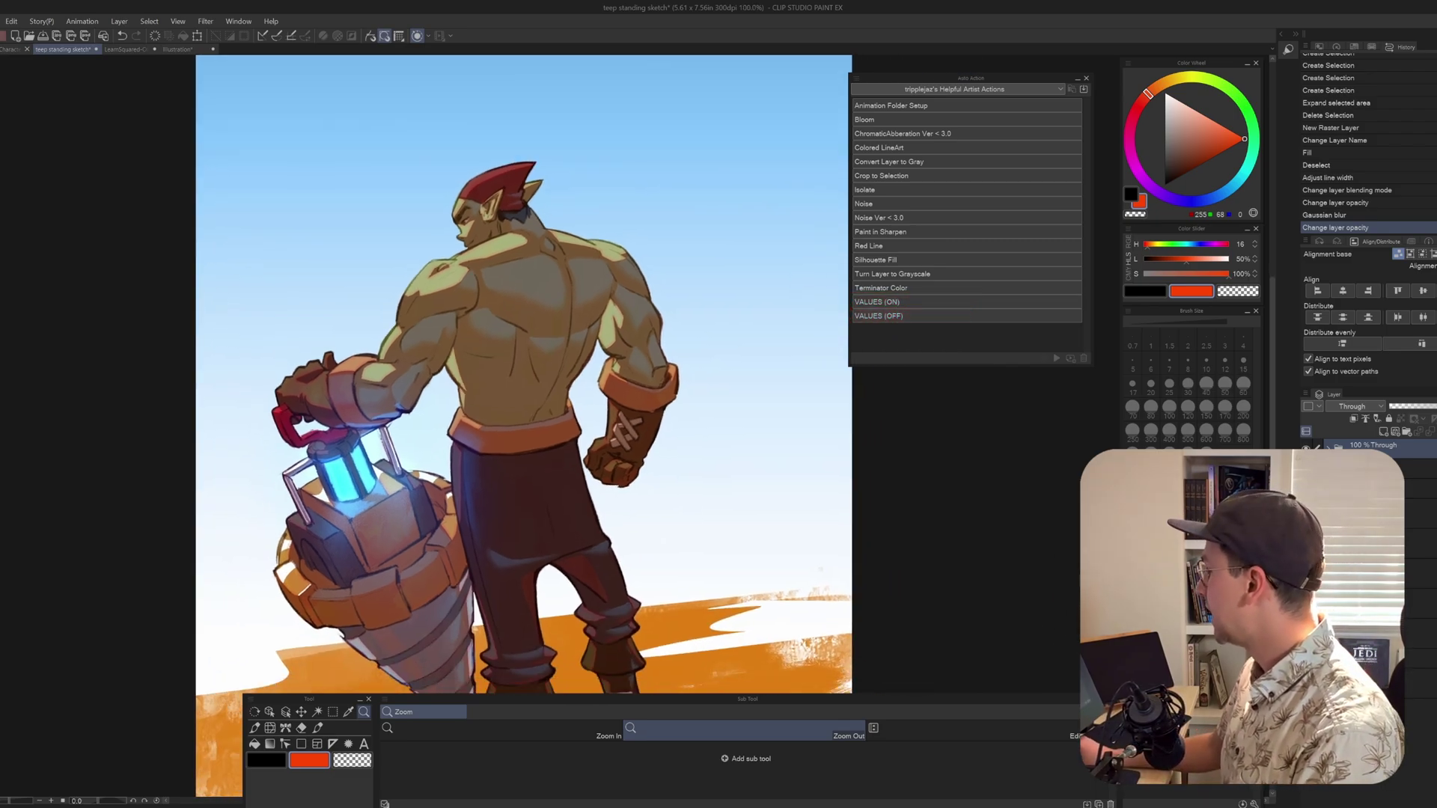
{"action": "left_click", "coordinate": [1056, 358]}
{"action": "left_click", "coordinate": [746, 301]}
{"action": "scroll", "coordinate": [661, 361], "scroll_direction": "down", "scroll_amount": 3}
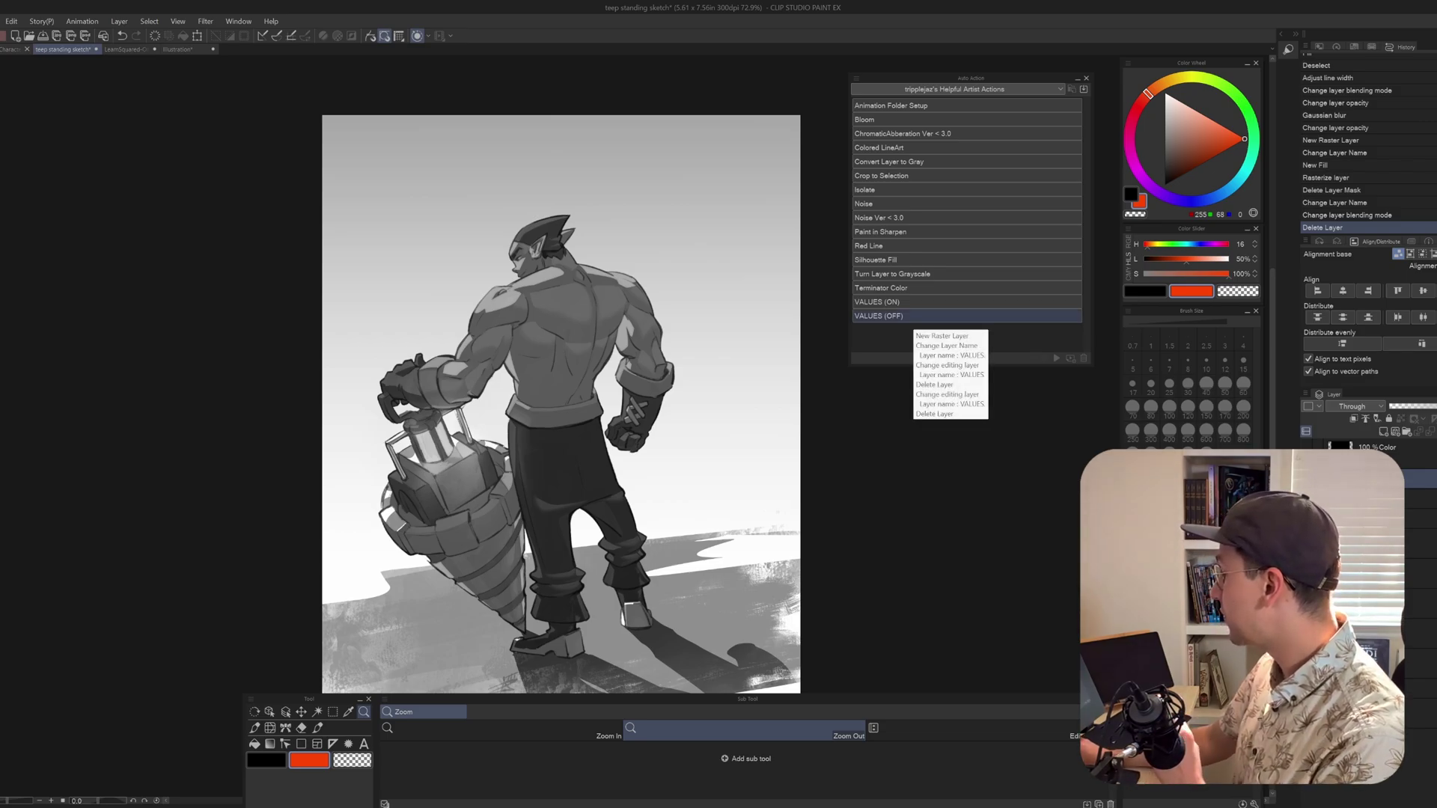
{"action": "left_click", "coordinate": [912, 316]}
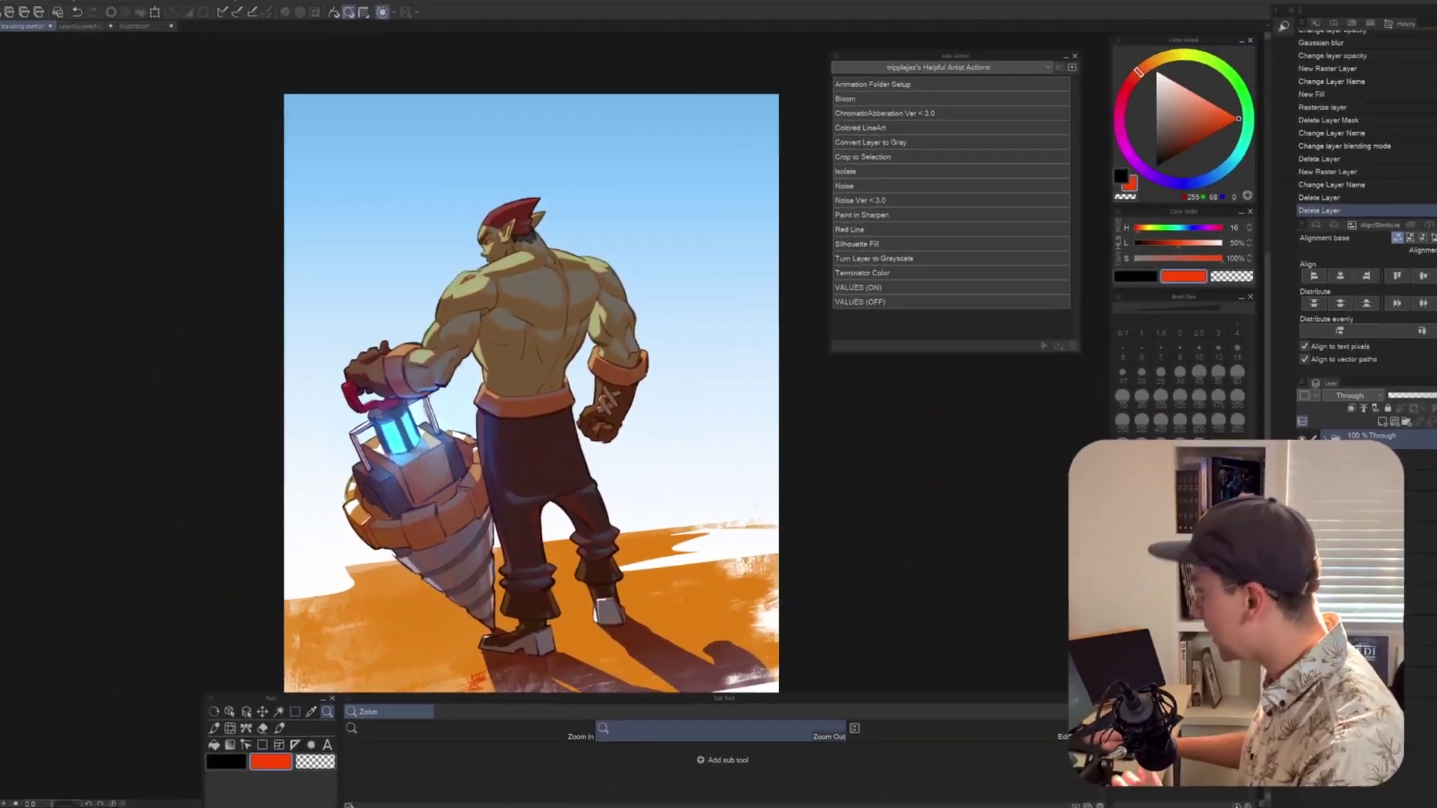
Examine the keyboard shortcuts assigned to VALUES (ON) and VALUES (OFF) in the auto actions shortcut settings.
{"action": "key", "text": "alt+f"}
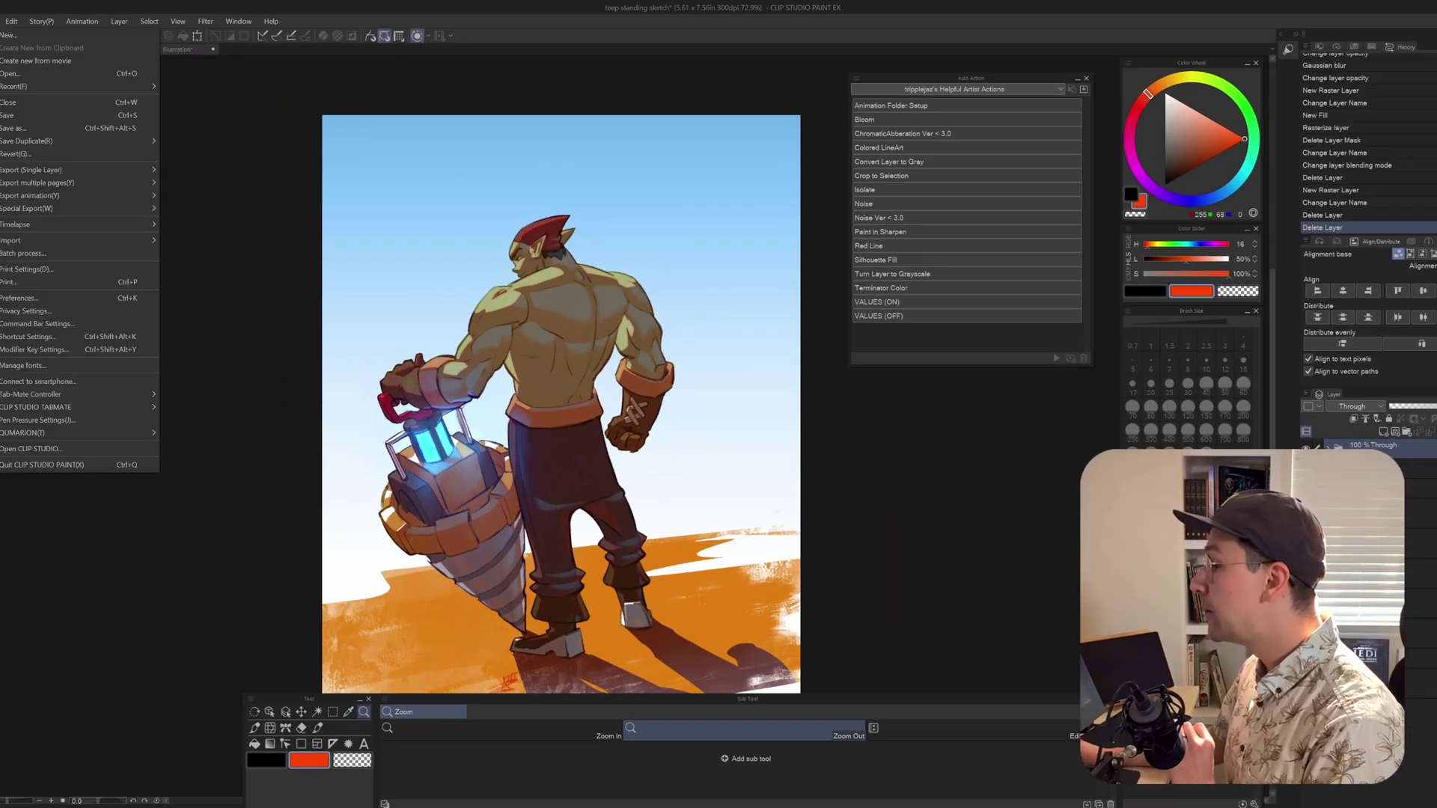
{"action": "left_click", "coordinate": [47, 336]}
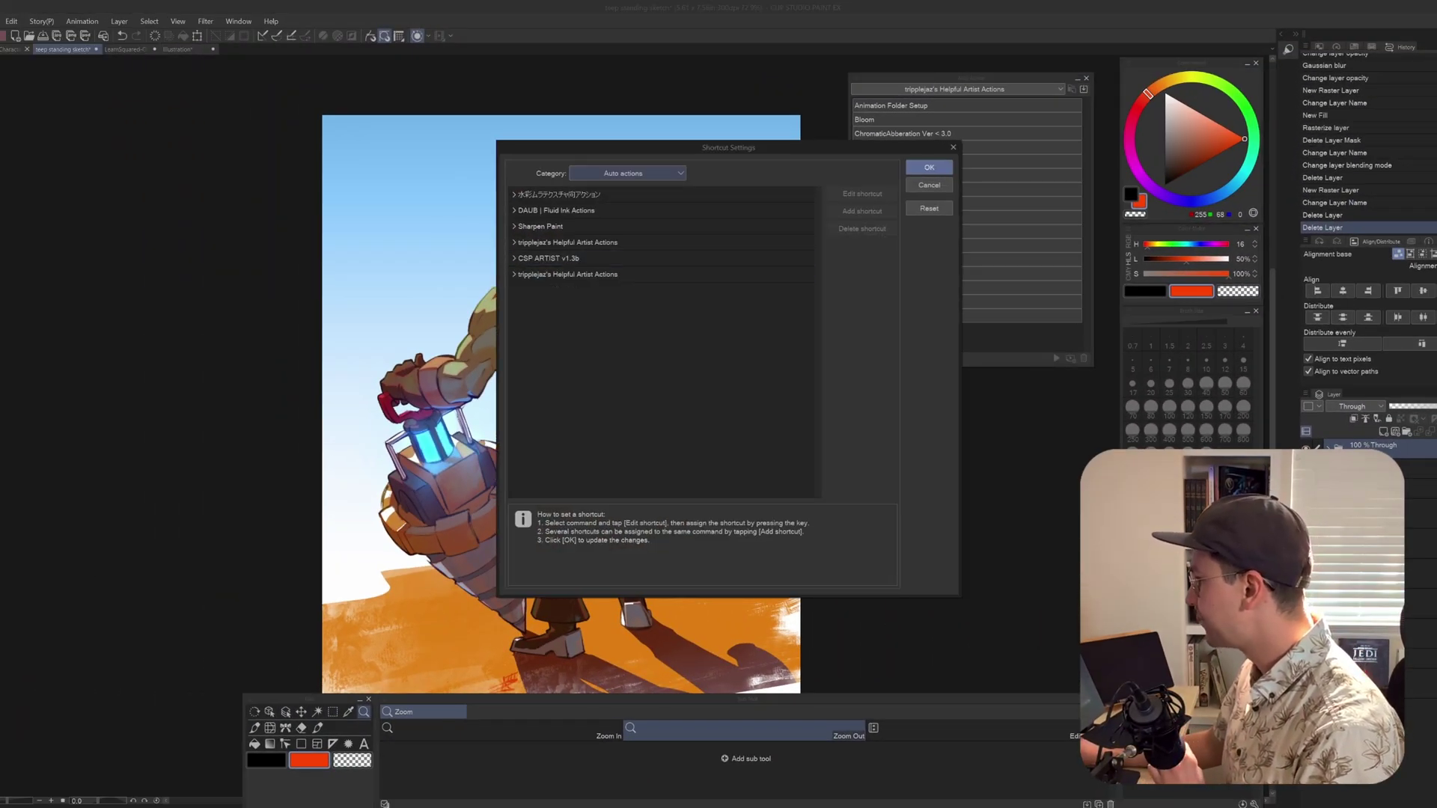
{"action": "left_click", "coordinate": [557, 242]}
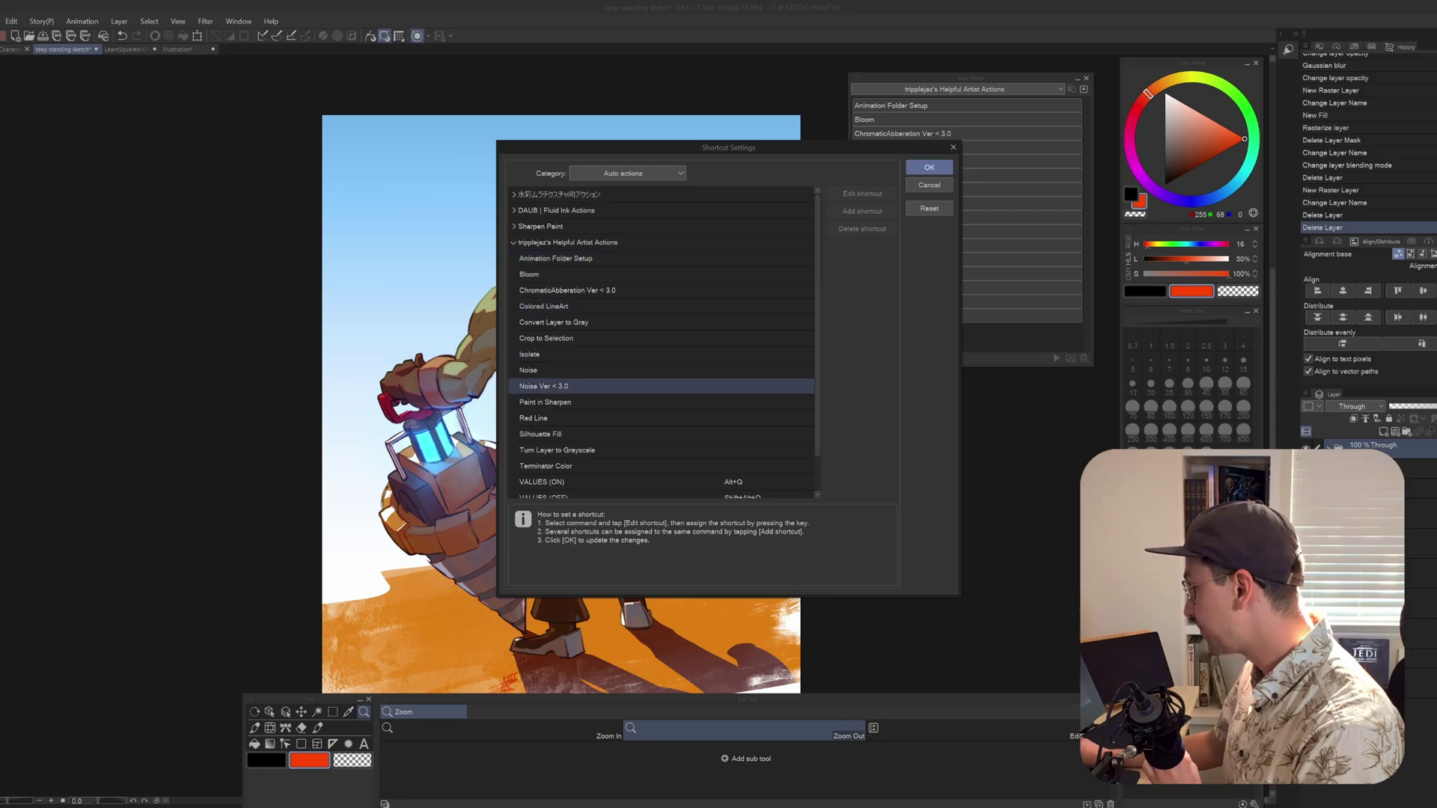
{"action": "scroll", "coordinate": [664, 386], "scroll_direction": "down", "scroll_amount": 2}
{"action": "left_click", "coordinate": [661, 442]}
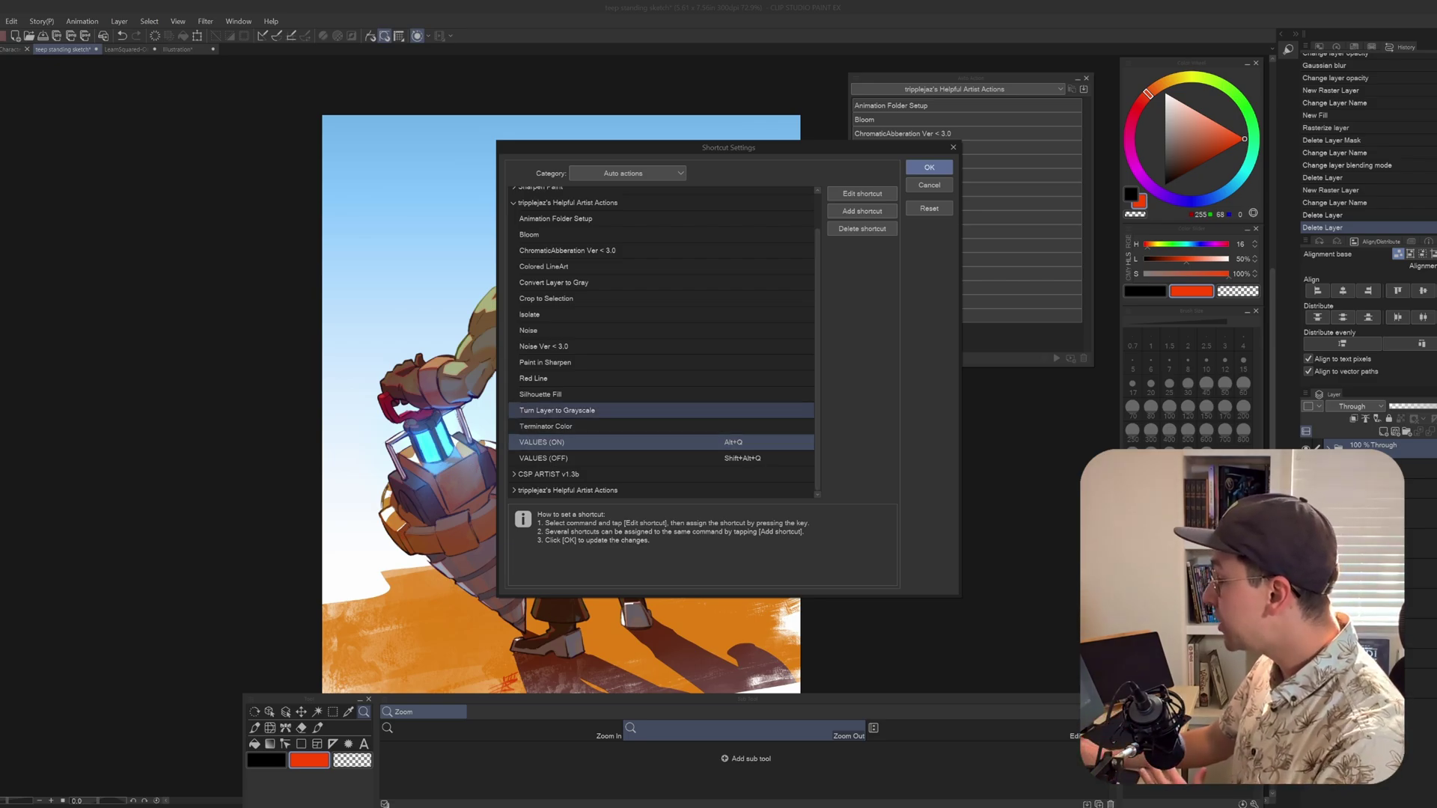
{"action": "left_click", "coordinate": [660, 459]}
{"action": "left_click", "coordinate": [660, 443]}
{"action": "left_click", "coordinate": [660, 458]}
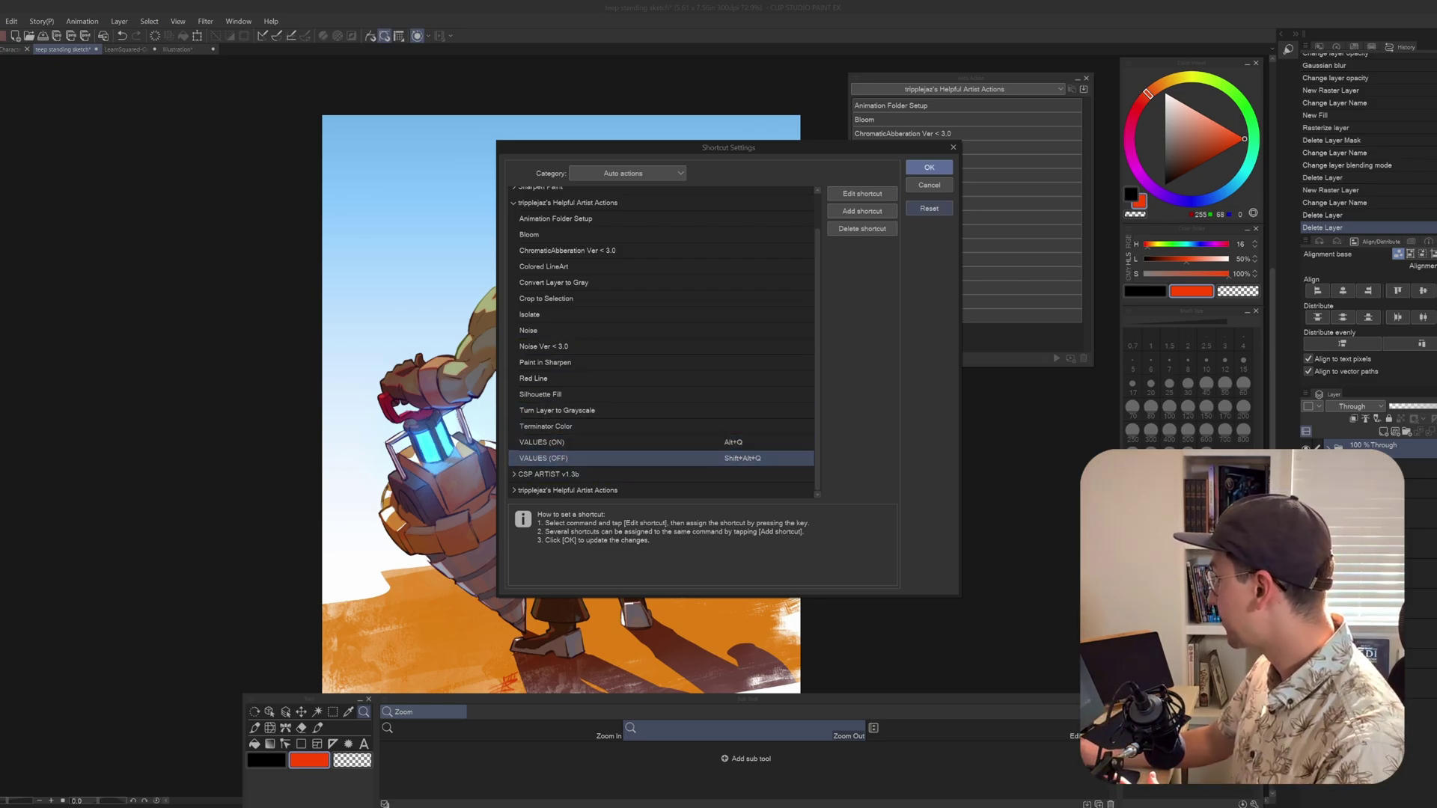
{"action": "left_click", "coordinate": [928, 167]}
Select a layer below the top folder and run VALUES (ON) on the illustration.
{"action": "left_click", "coordinate": [1420, 468]}
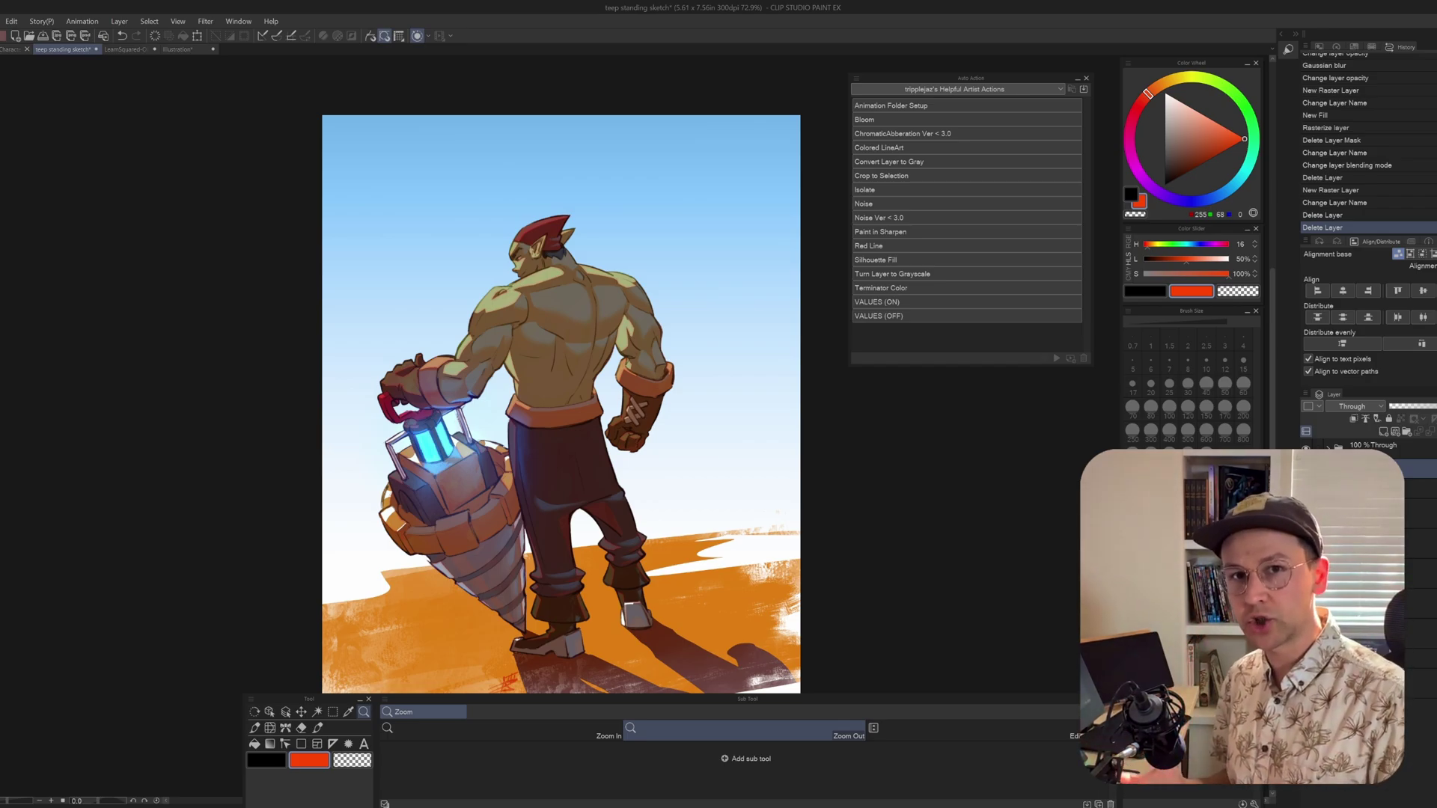
{"action": "key", "text": "F1"}
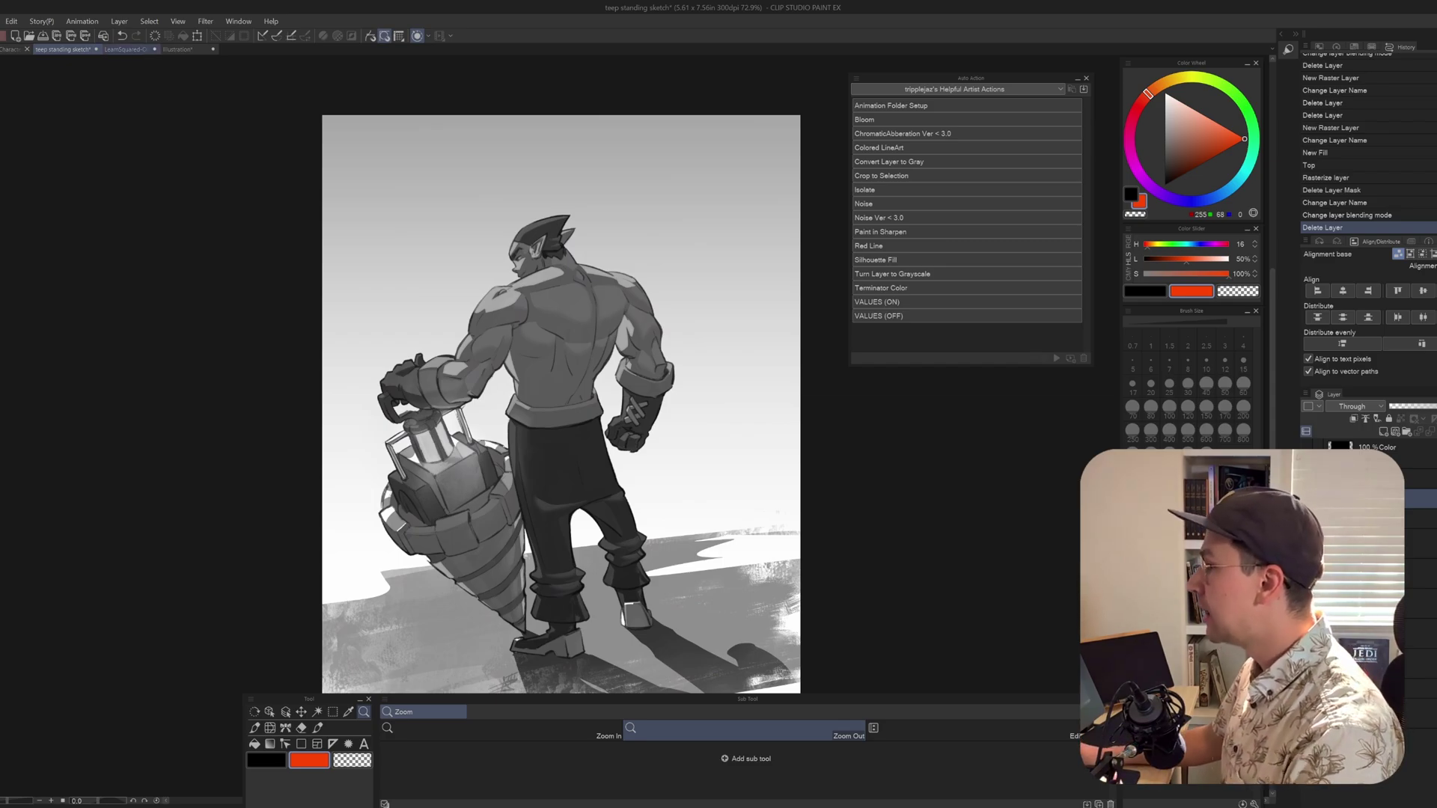
Switch to the LearnSquared image and delete its chromatic aberration folder.
{"action": "left_click", "coordinate": [133, 50]}
{"action": "left_click", "coordinate": [1382, 448]}
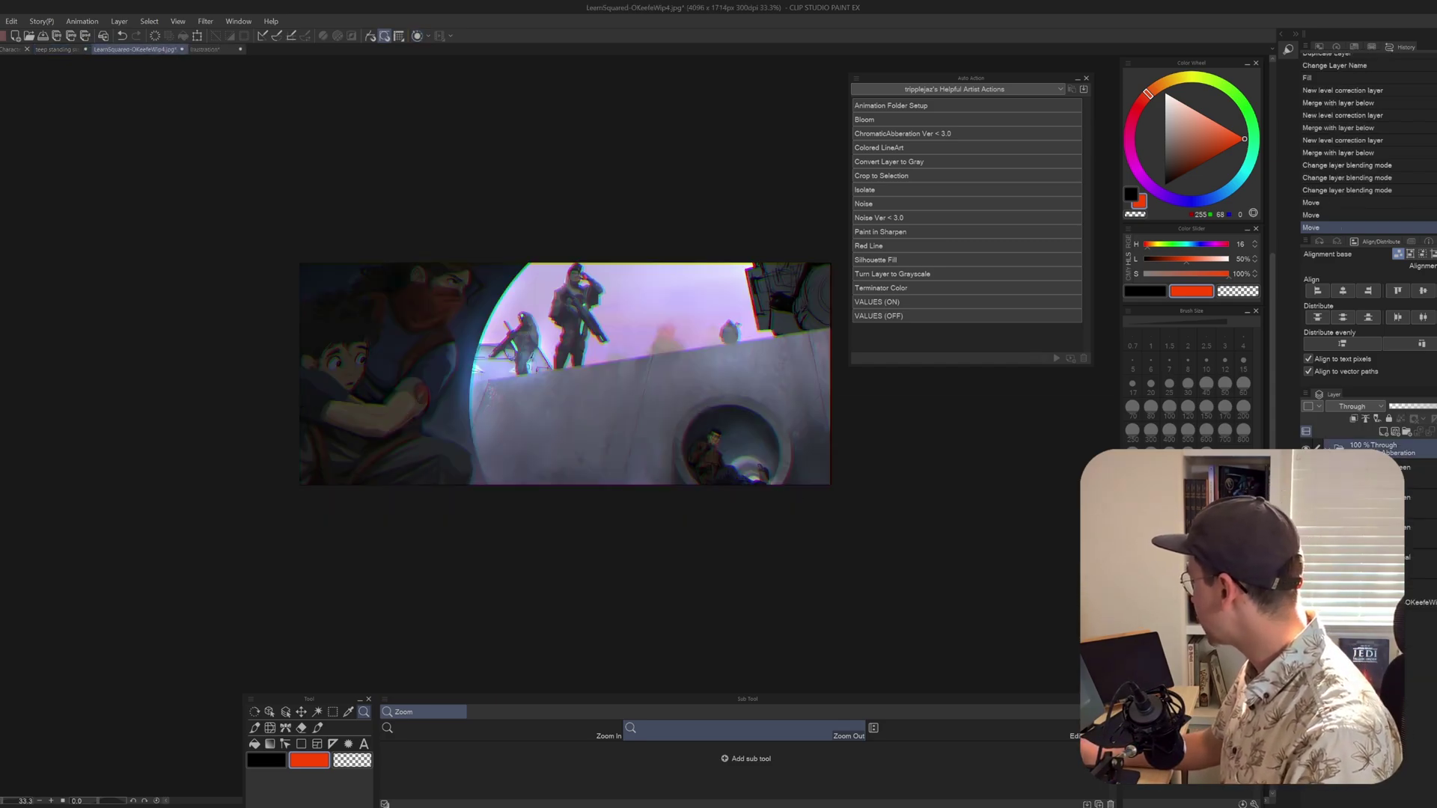
{"action": "key", "text": "Delete"}
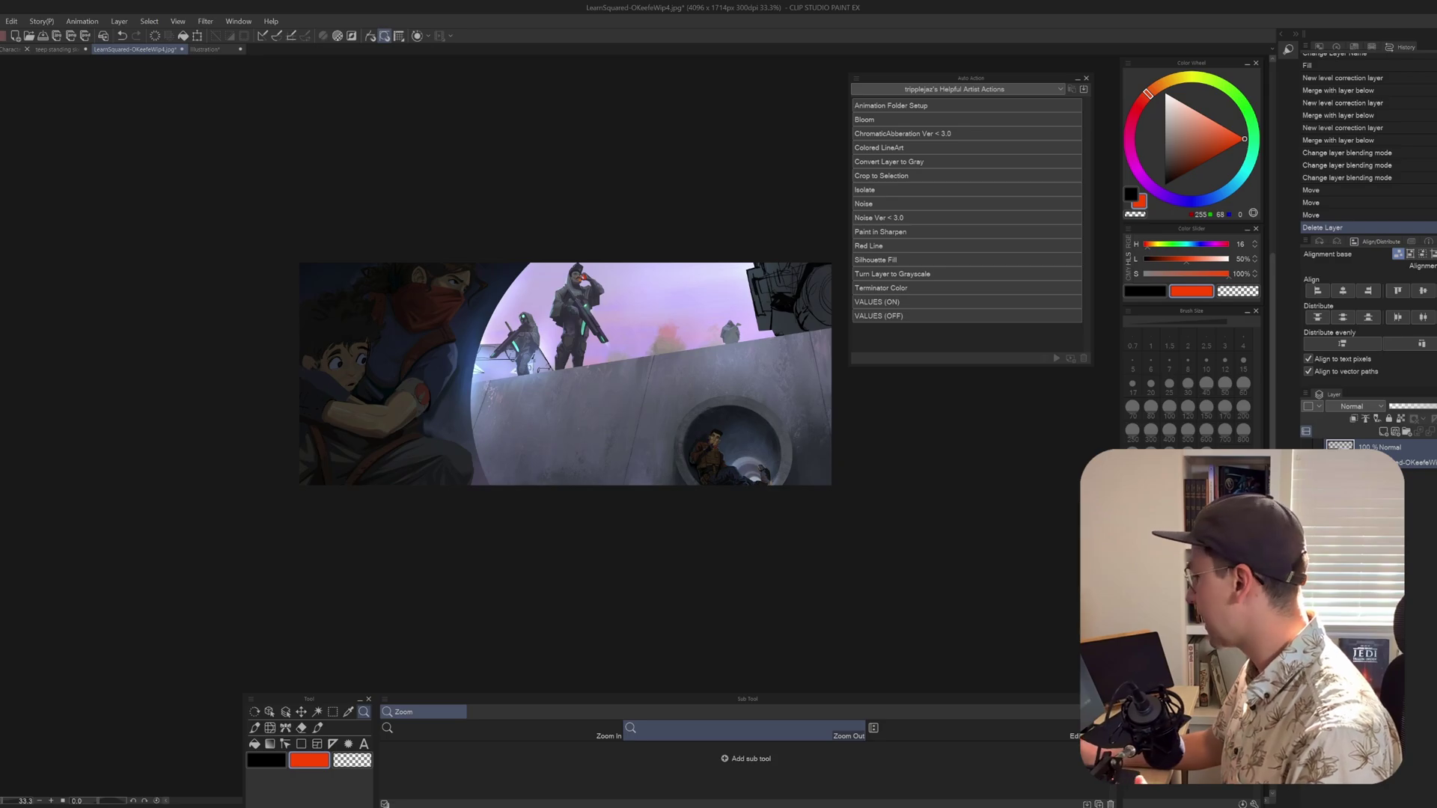
Run VALUES (ON) on the LearnSquared image, proceeding without the Top command, and restore its colors with VALUES (OFF).
{"action": "key", "text": "ctrl+minus"}
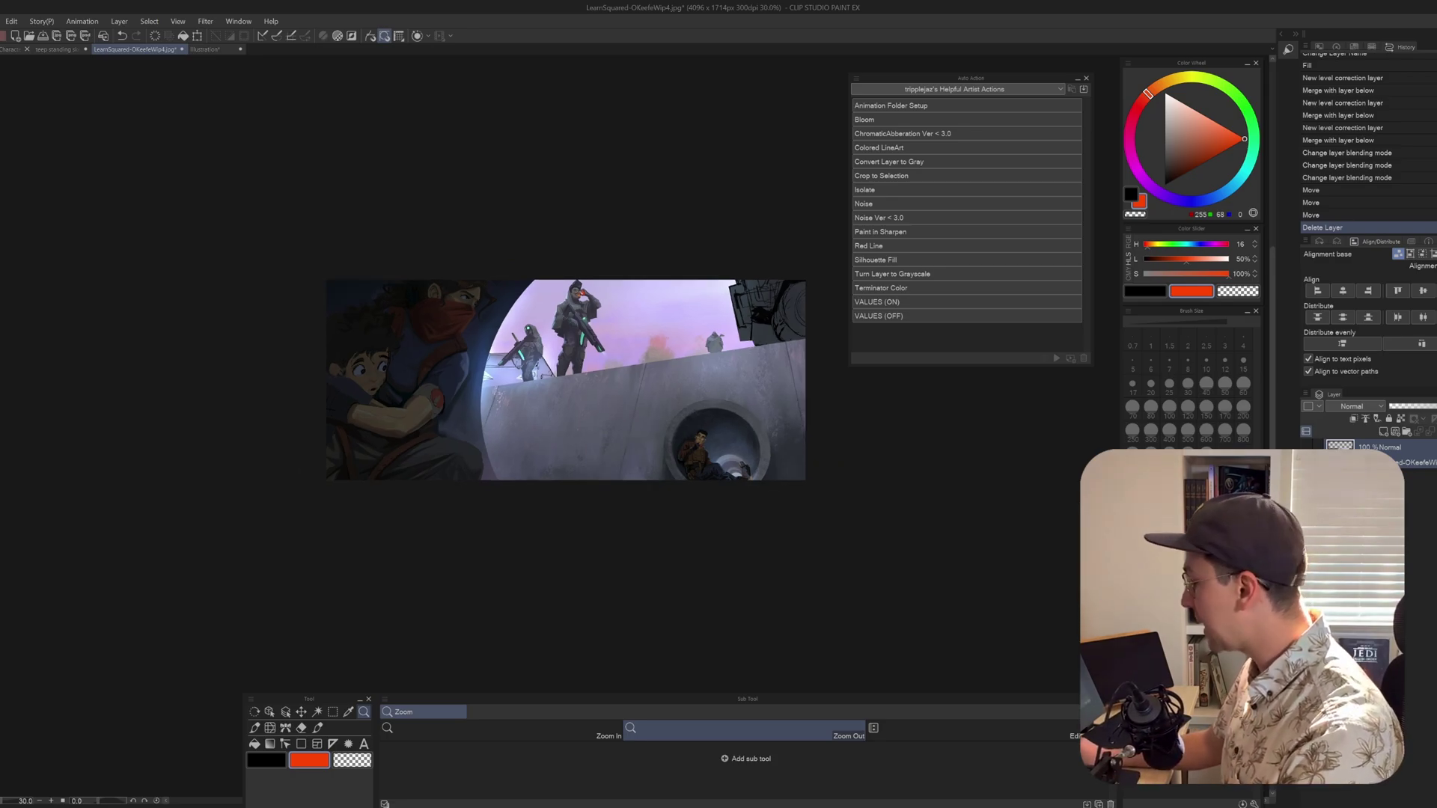
{"action": "left_click_drag", "start_coordinate": [566, 379], "coordinate": [531, 375]}
{"action": "left_click", "coordinate": [966, 301]}
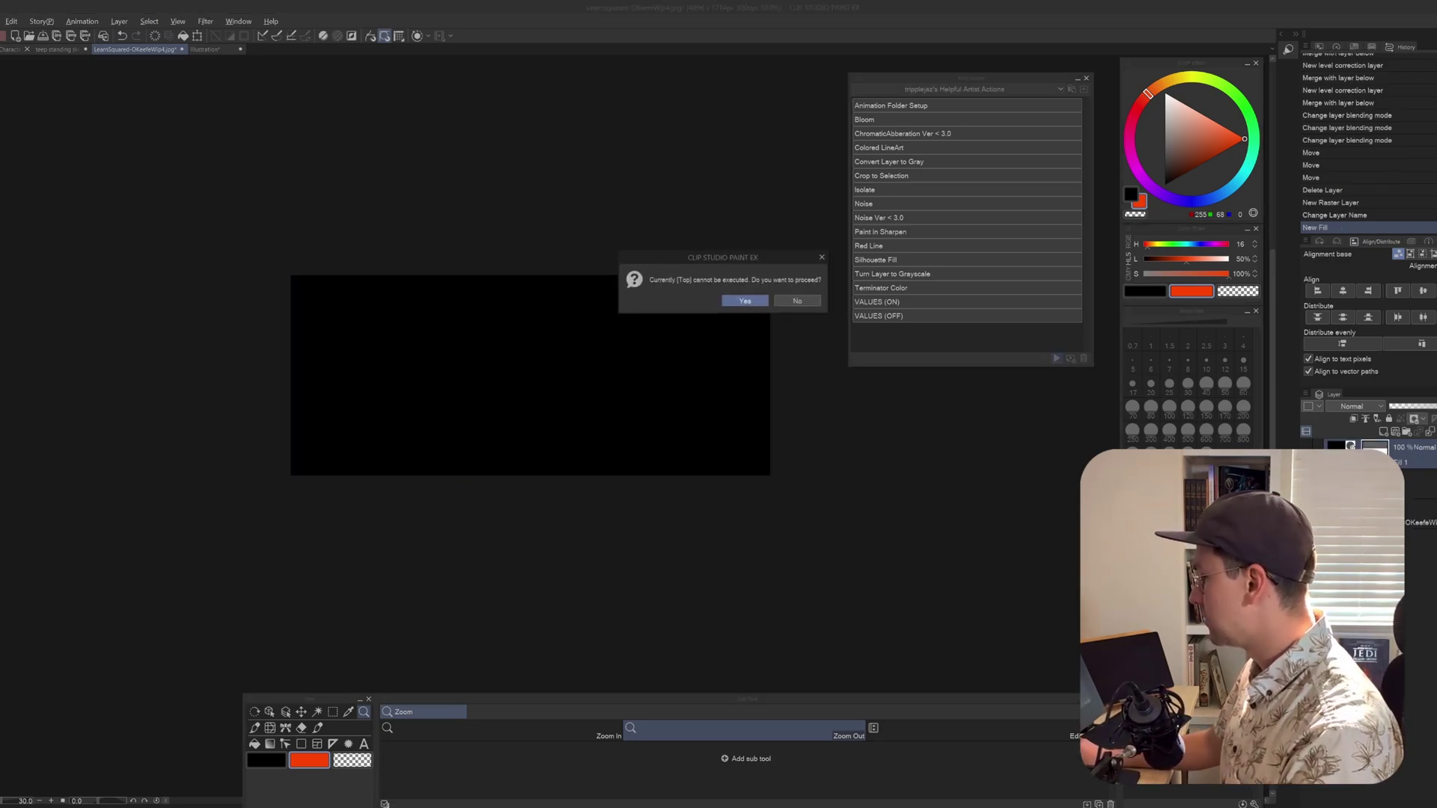
{"action": "left_click", "coordinate": [744, 302]}
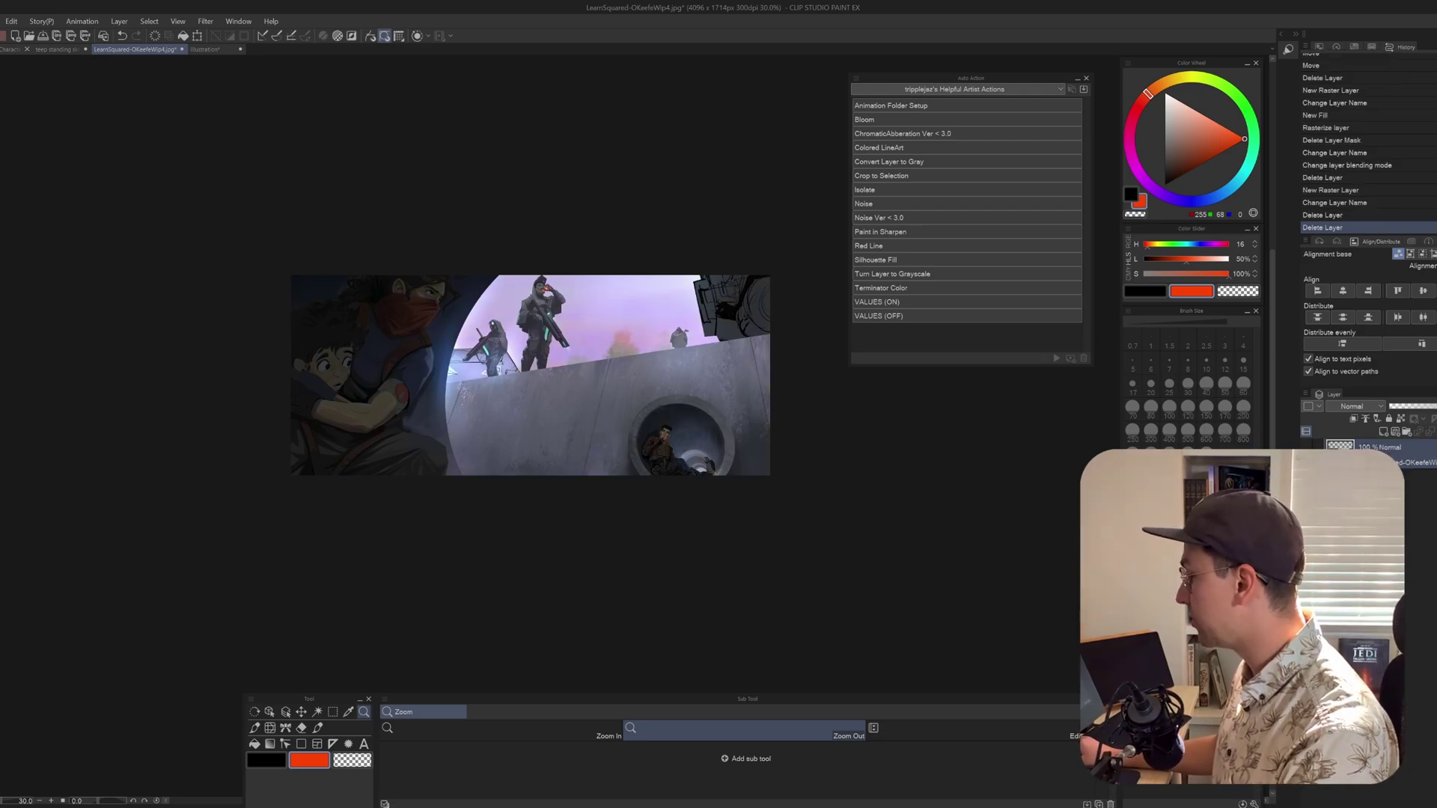
Return to the standing sketch illustration, run VALUES (OFF) with a lower layer selected, and undo it.
{"action": "left_click", "coordinate": [61, 48]}
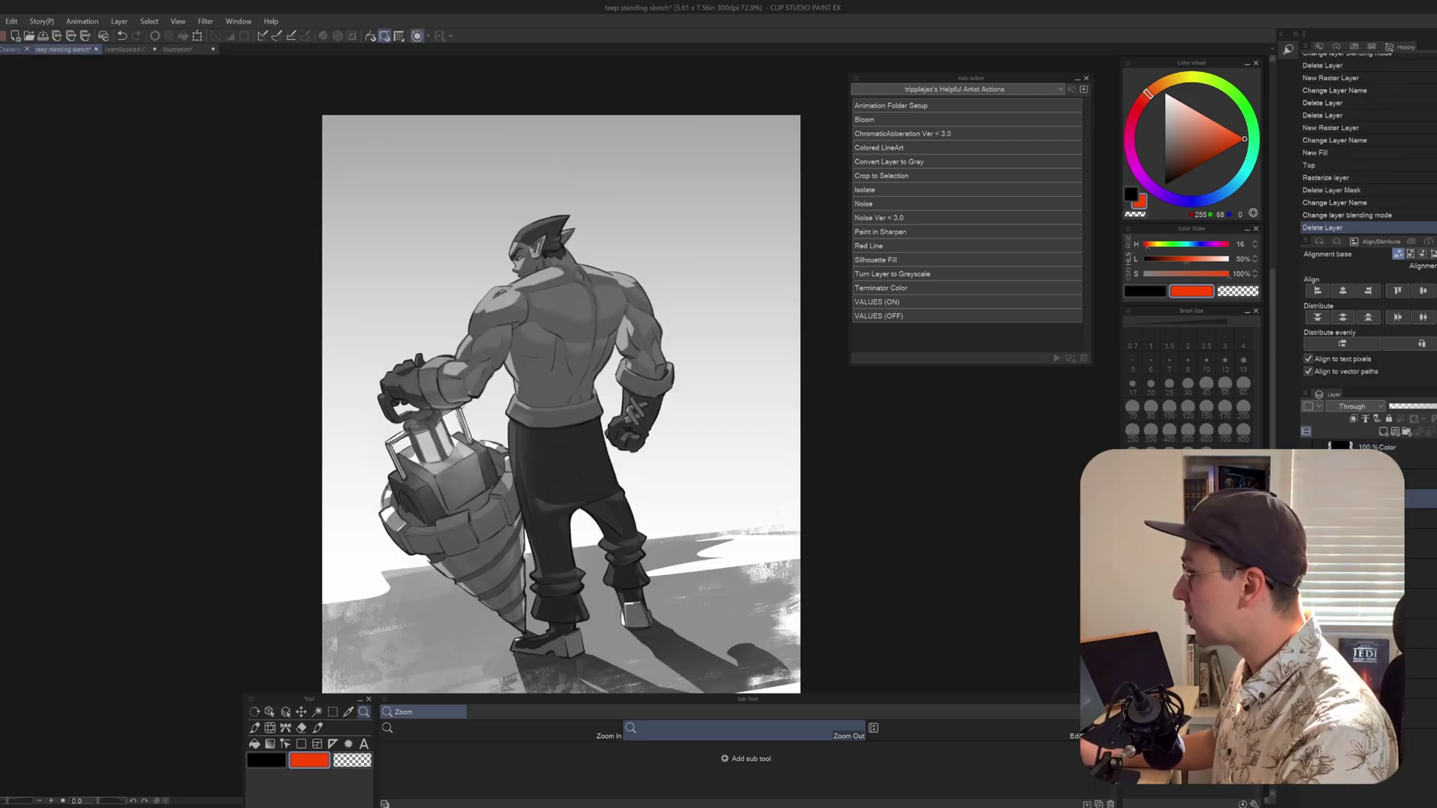
{"action": "left_click_drag", "start_coordinate": [561, 404], "coordinate": [572, 383]}
{"action": "left_click", "coordinate": [1420, 713]}
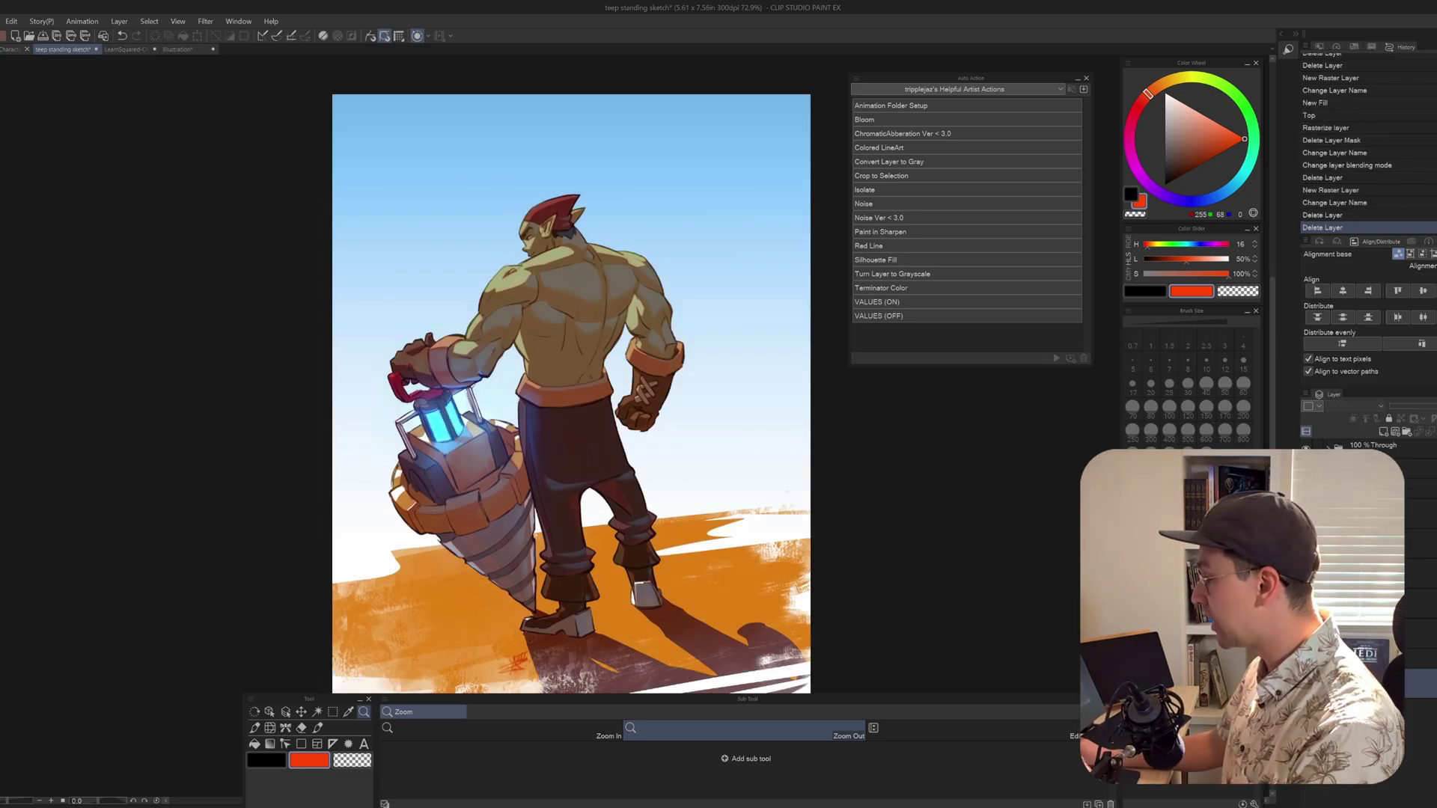
{"action": "key", "text": "ctrl+z"}
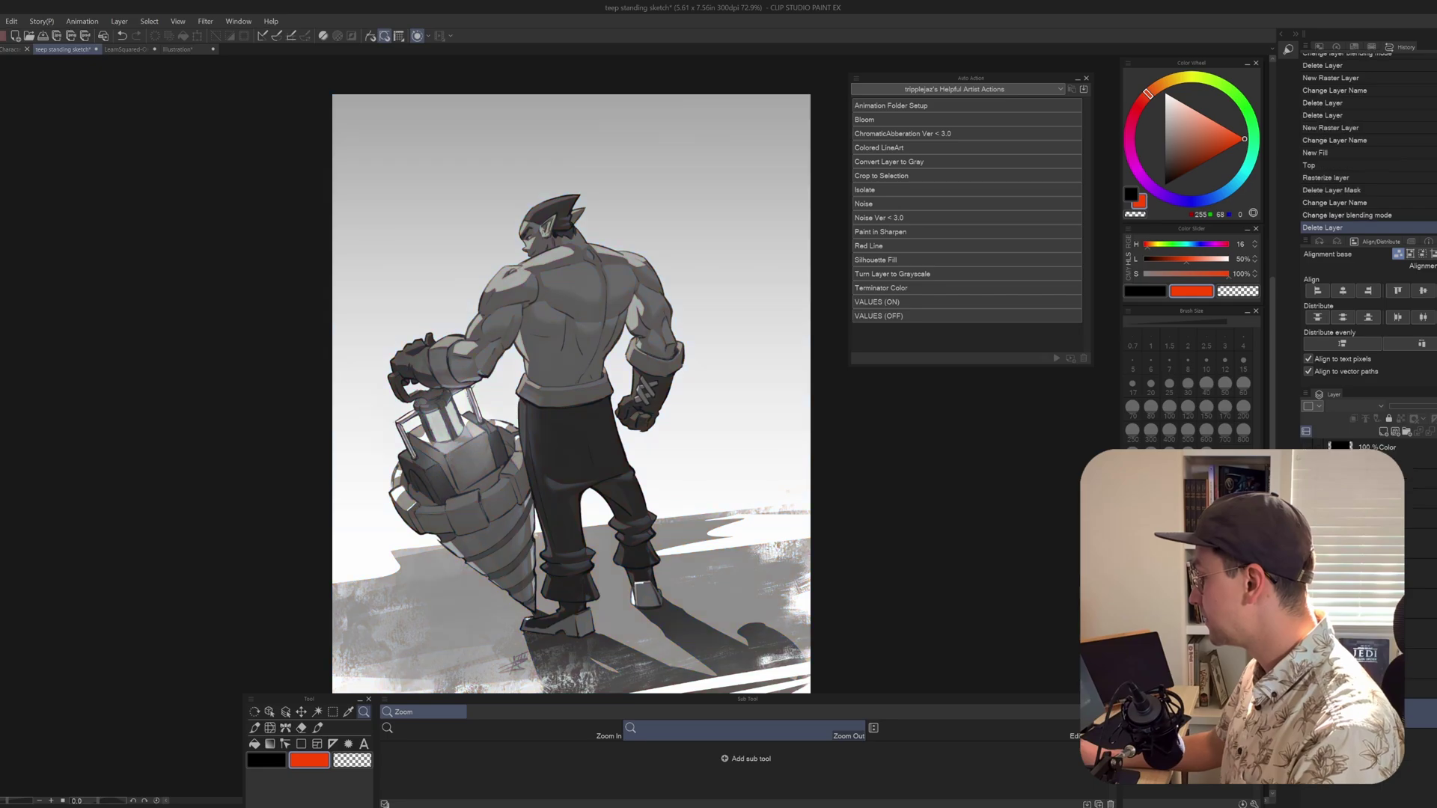